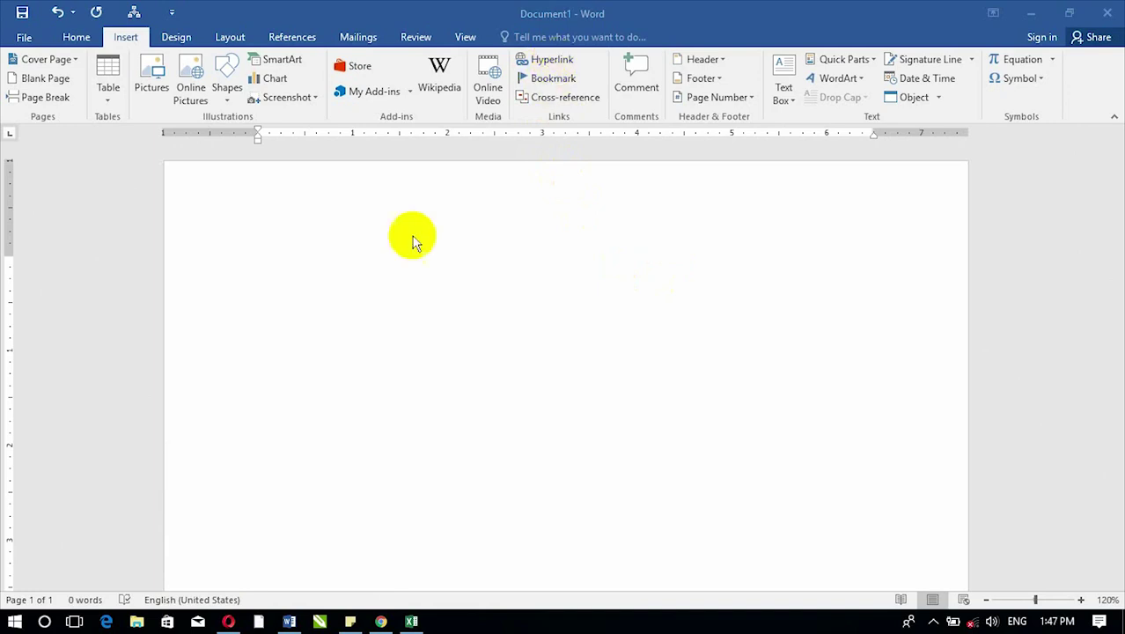
- Type Kandahar, Kabul and Herat as three separate lines on the blank page
click(378, 242)
text(kandahar)
key(Return)
text(kabul)
key(Return)
text(h)
key(Return)
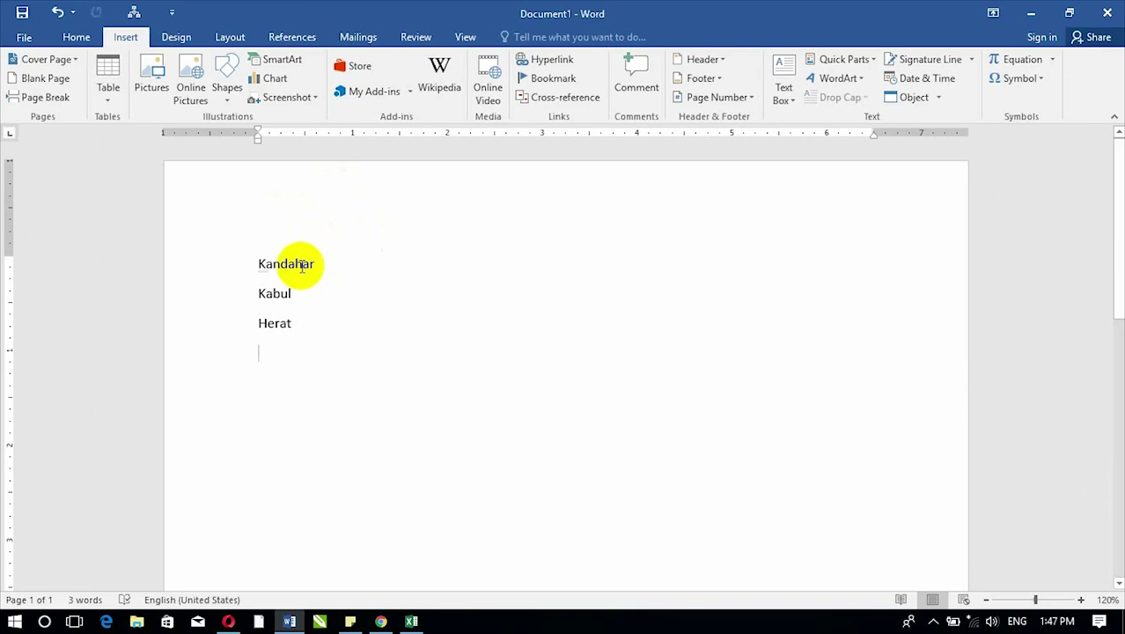
- Select Kandahar and choose Book2 in the Desktop folder as its hyperlink target
click(239, 273)
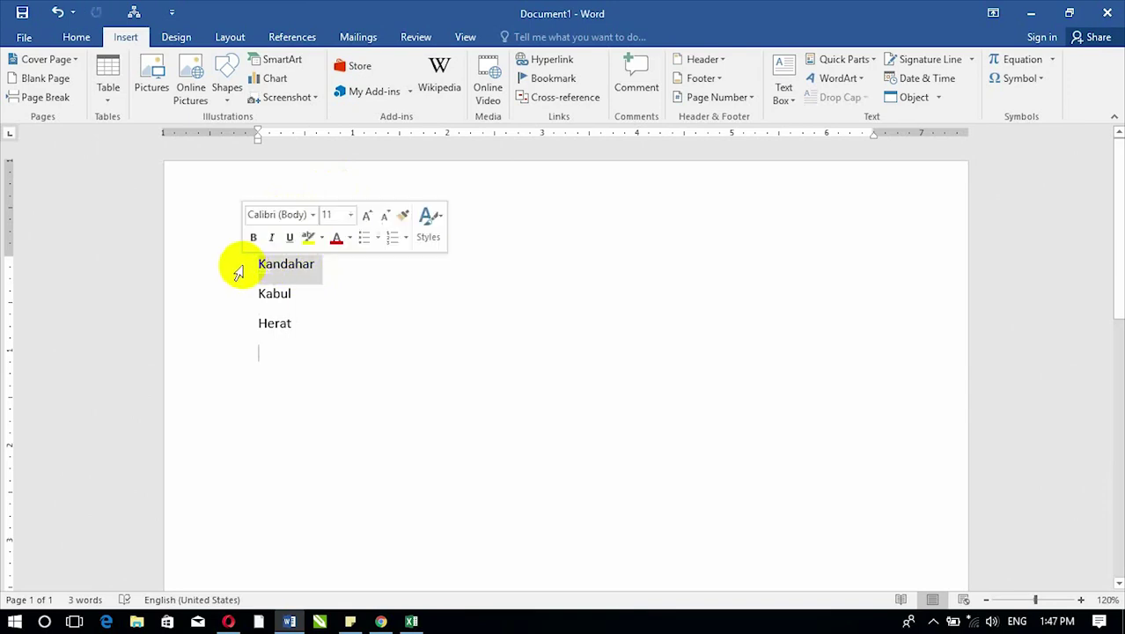
click(541, 62)
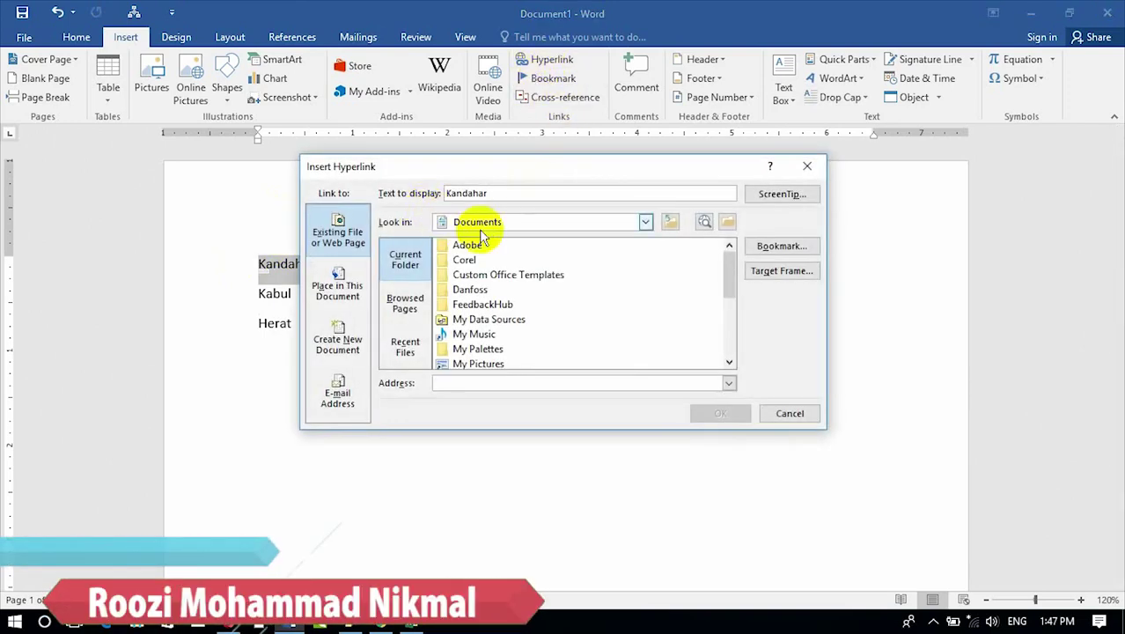
click(645, 222)
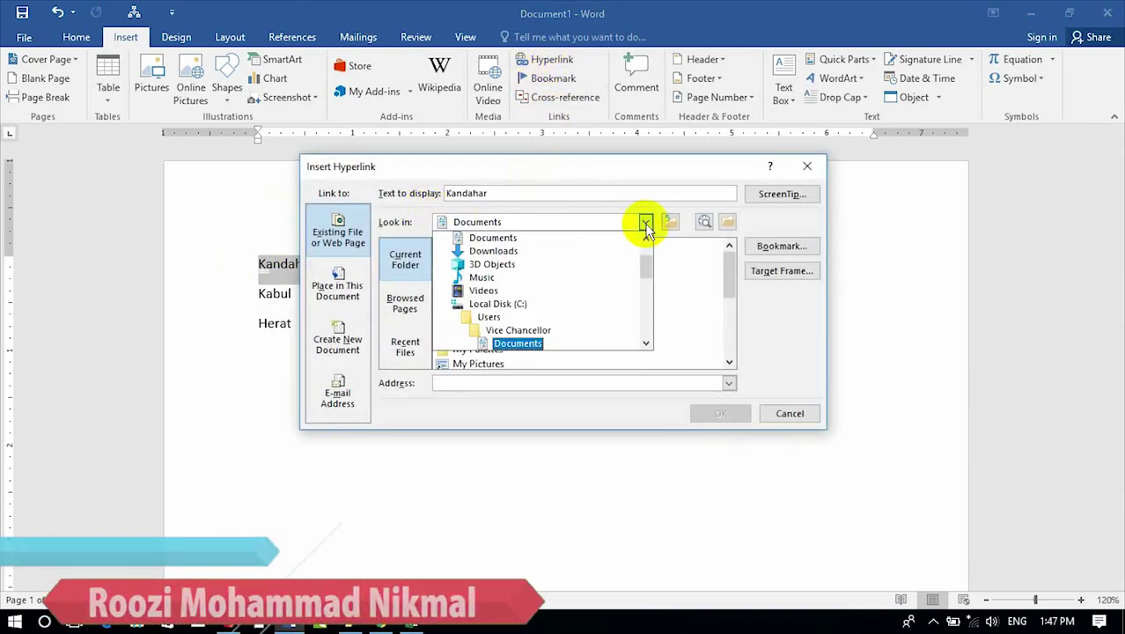
drag(648, 264, 648, 239)
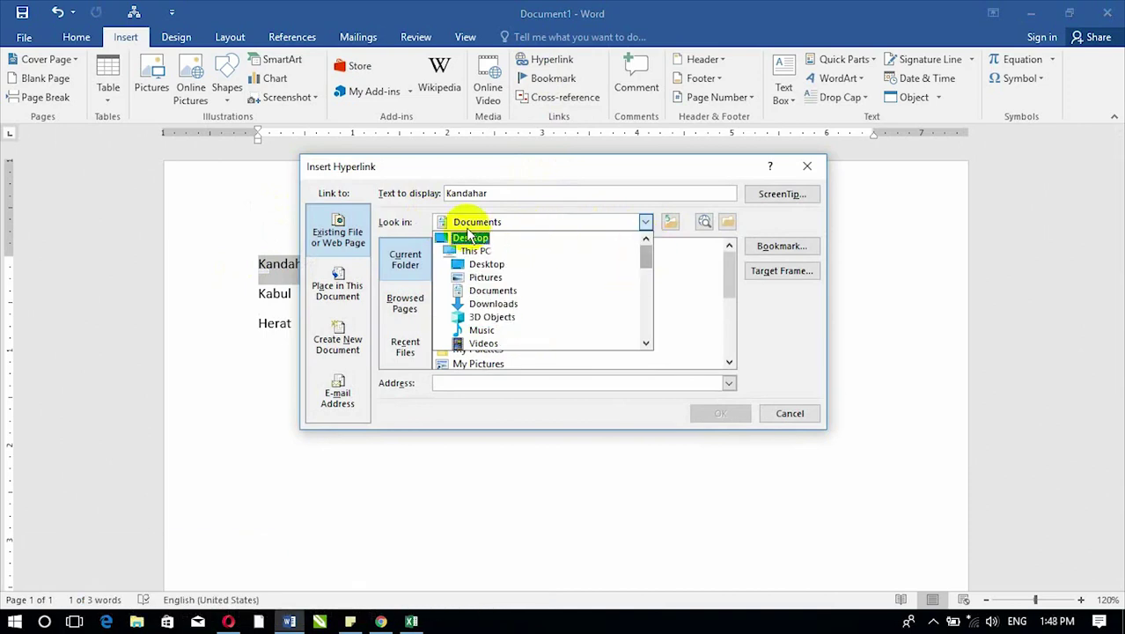
click(467, 239)
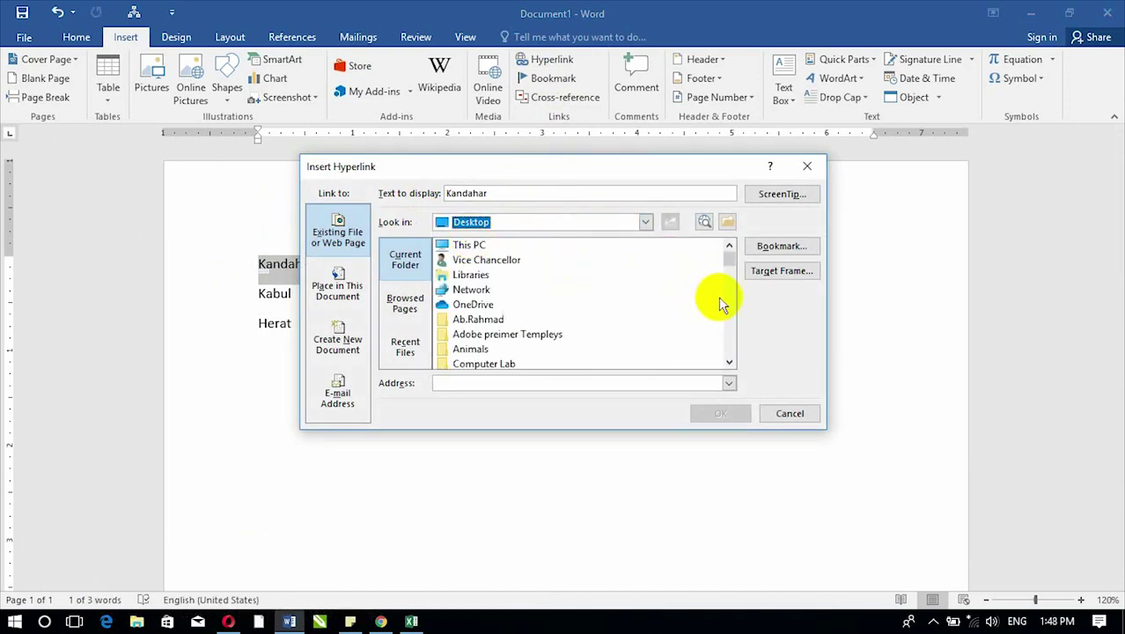
scroll(731, 304, down, 5)
scroll(732, 303, down, 5)
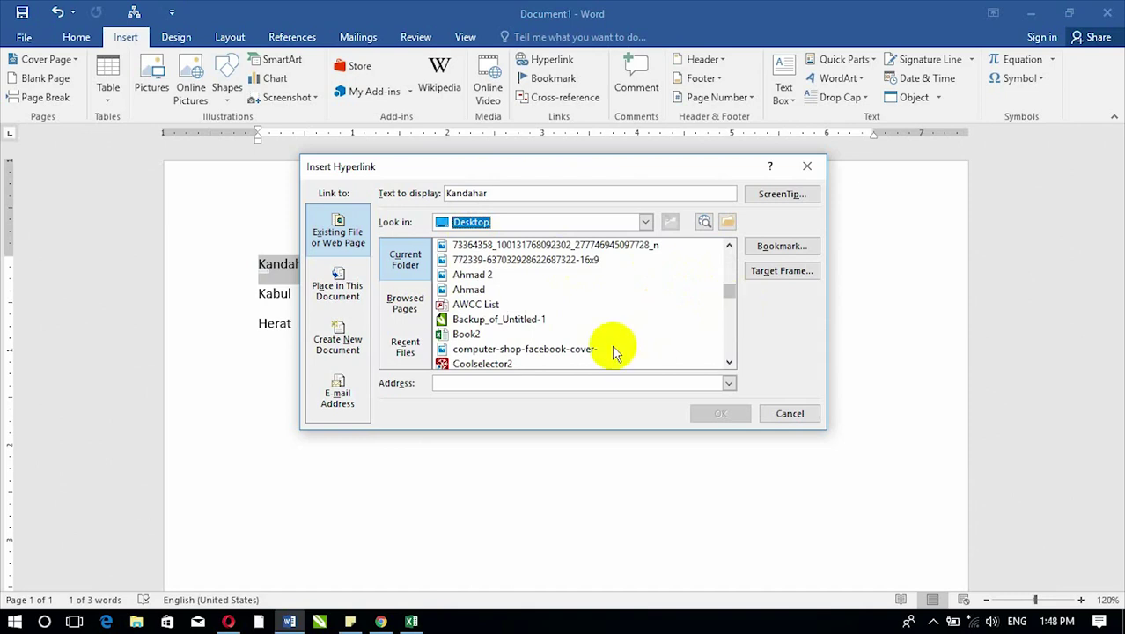
click(472, 339)
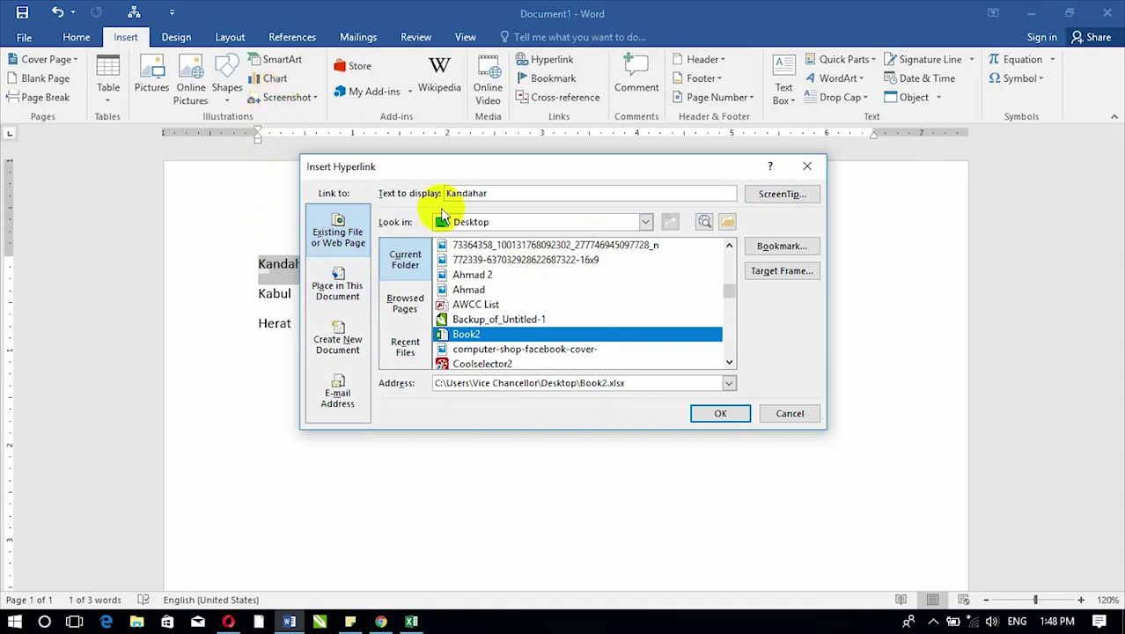
- Give the link the Pashto ScreenTip 'اسو غوښتنه پوره ساي' and confirm Kandahar's link to Book2.xlsx
click(782, 198)
text(مهرباني وکړي کنټرول تڼي ونيسي او وروسته کليک وکړي تر څو تس)
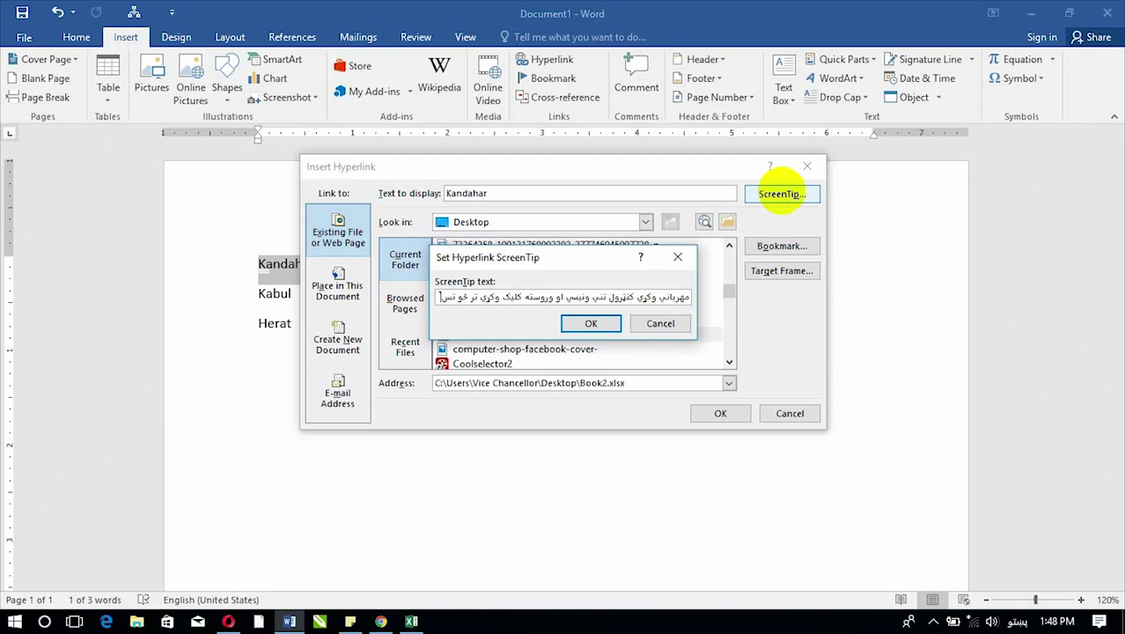
key(BackSpace)
key(BackSpace)
text(اسو غوښتنه پوره ساي)
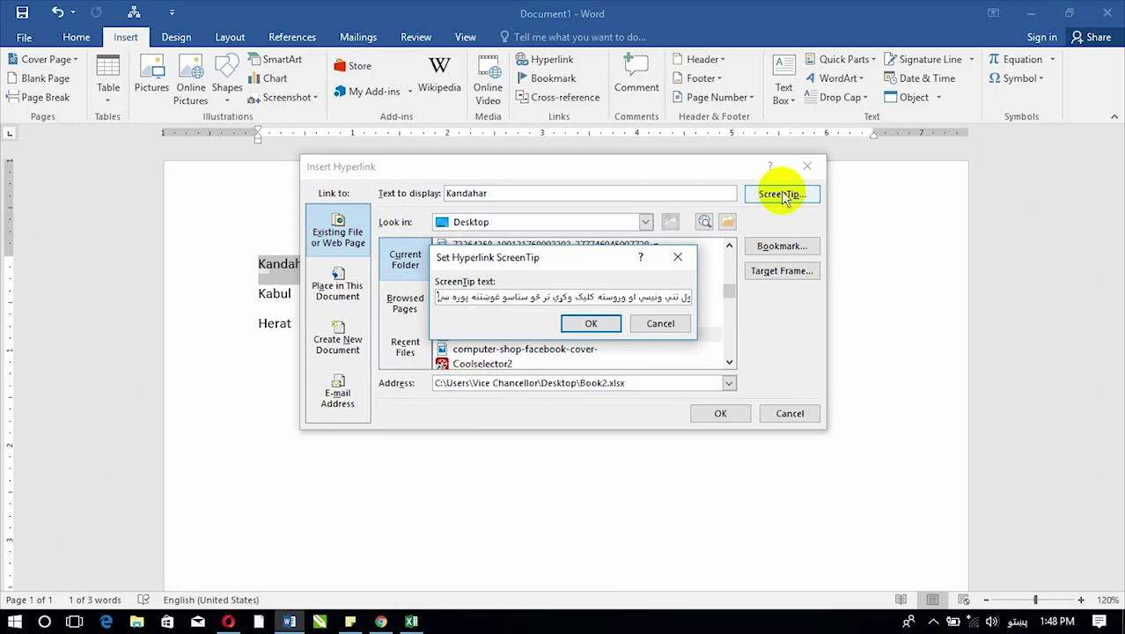
click(604, 326)
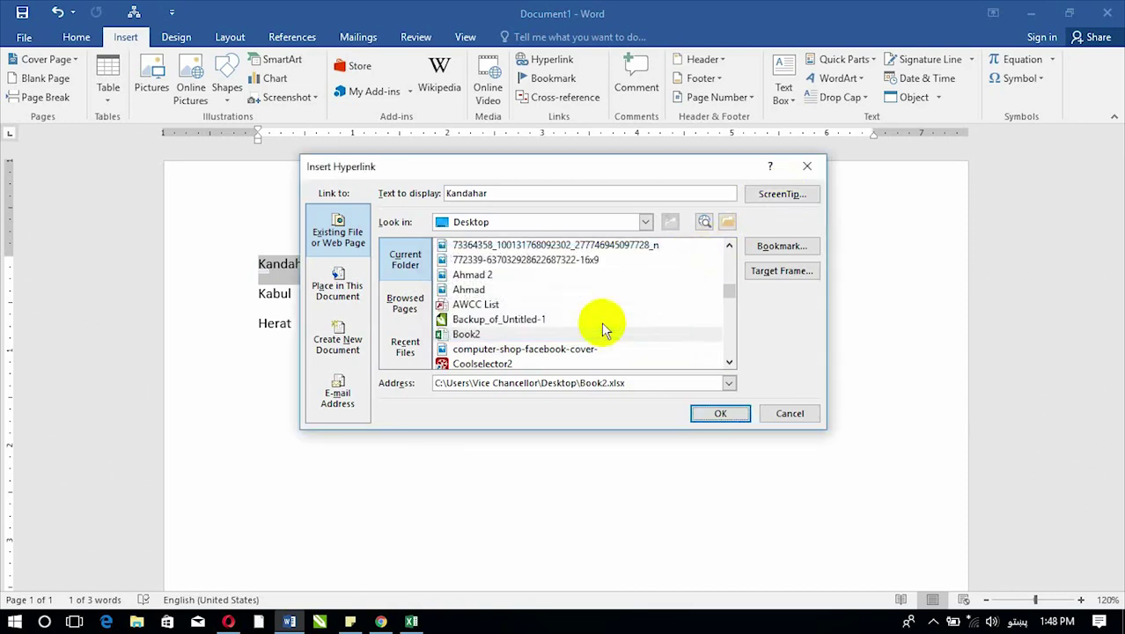
click(519, 334)
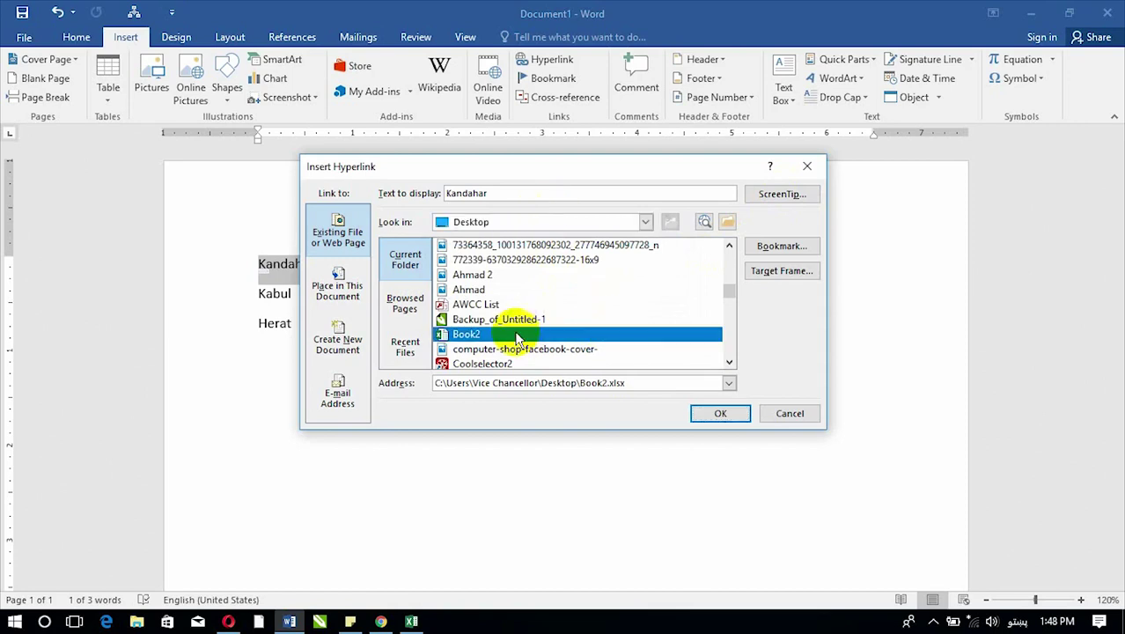
click(720, 417)
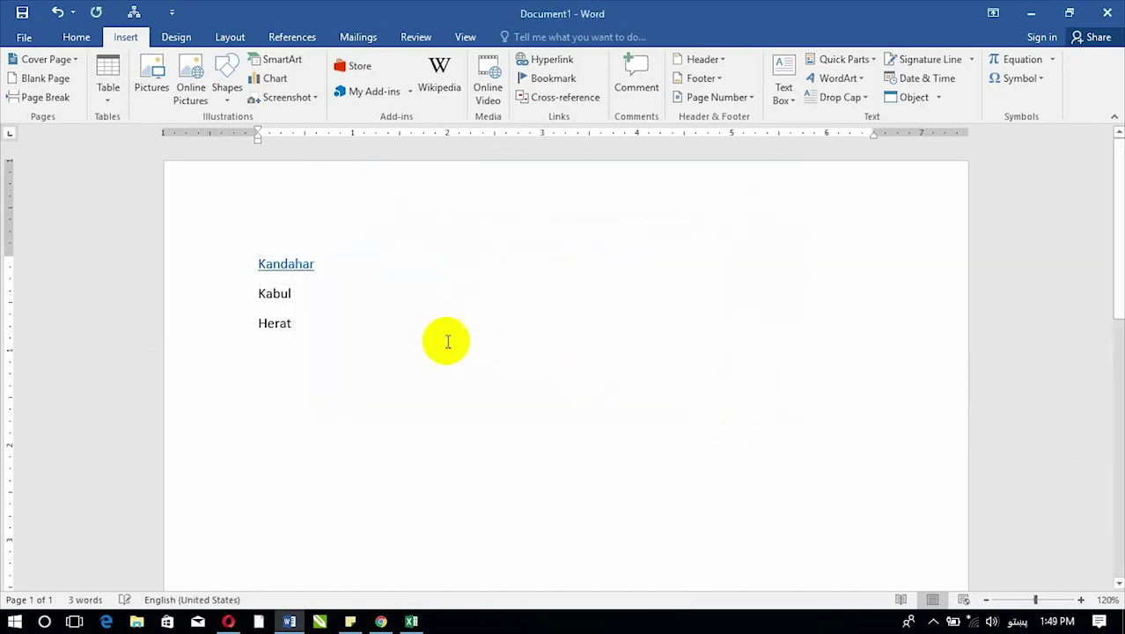
- Link Kabul to the Adobe folder in Documents
click(234, 297)
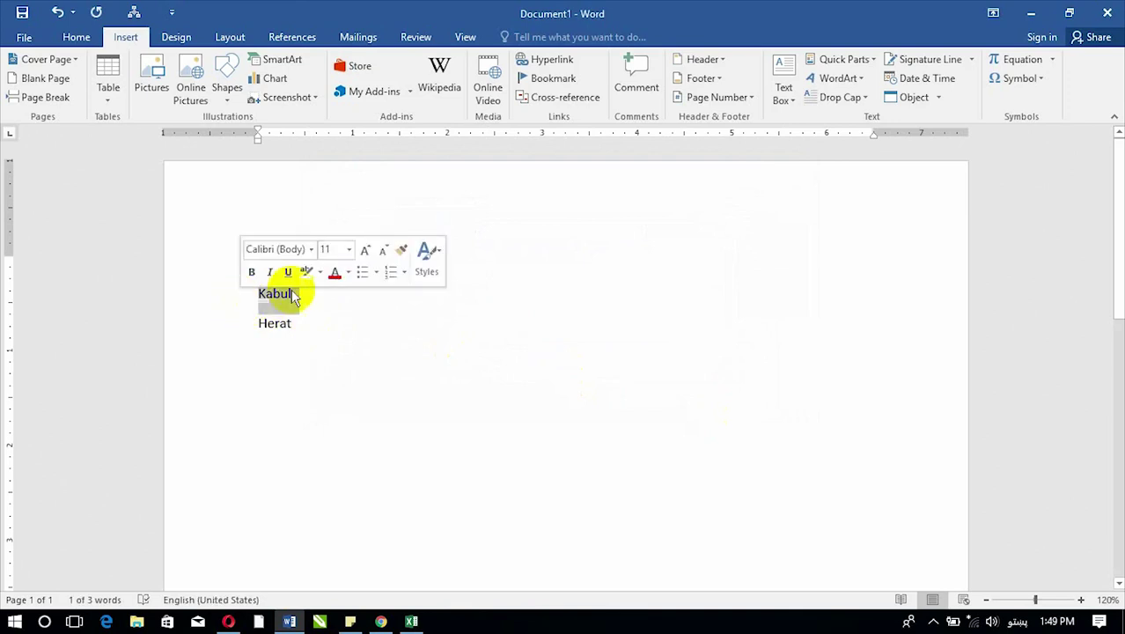
click(521, 59)
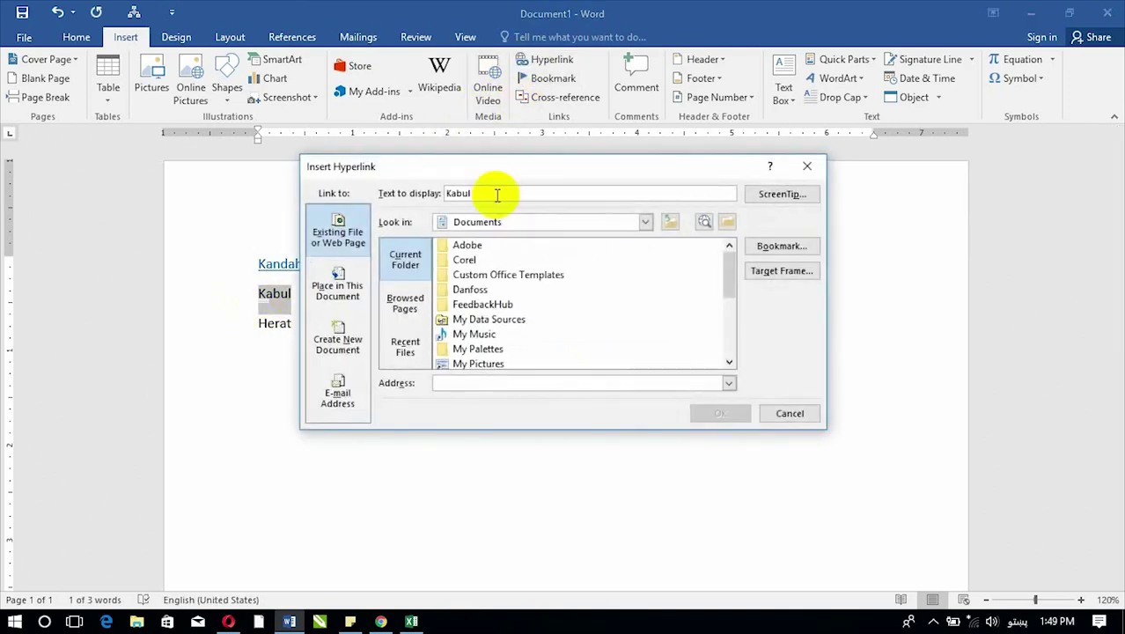
click(469, 249)
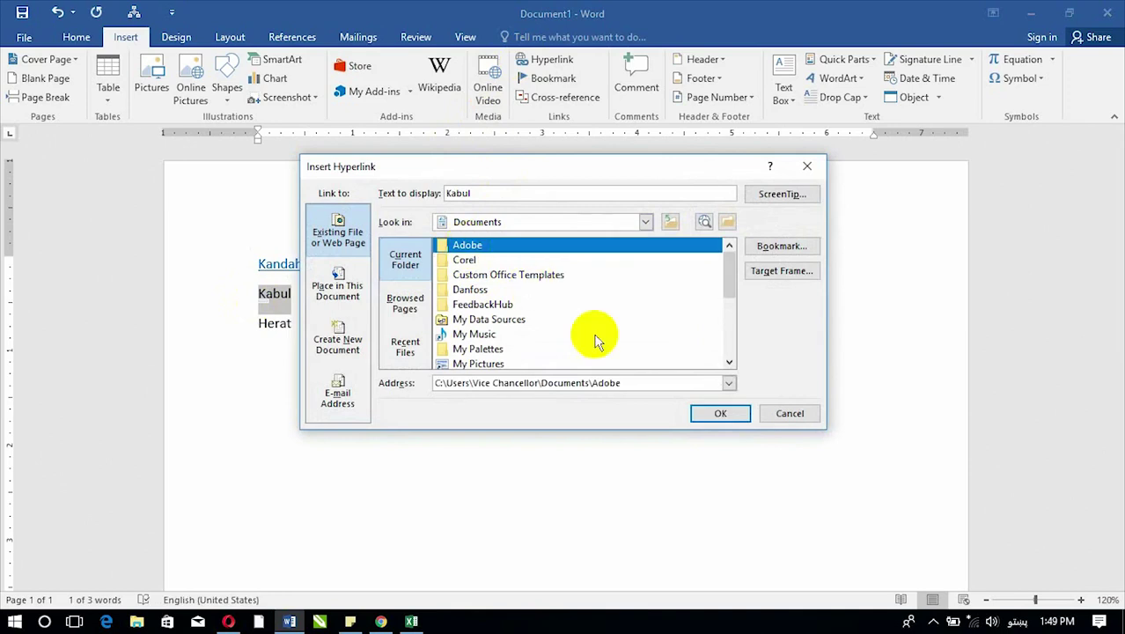
click(696, 412)
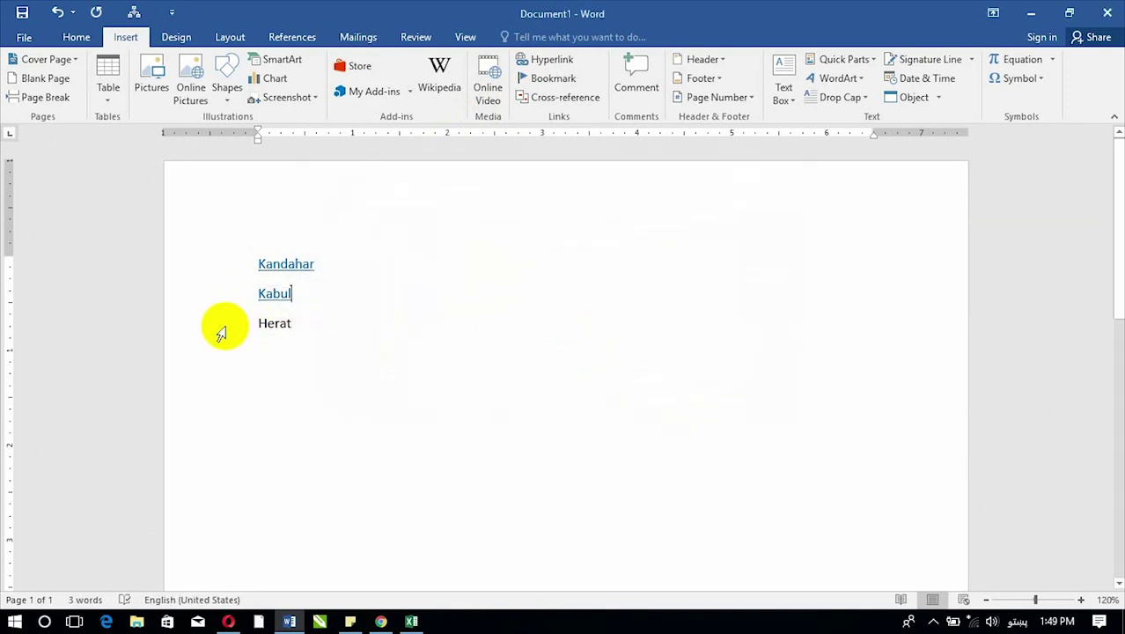
- Link Herat to the Email.docx file on the Desktop
click(227, 324)
click(538, 60)
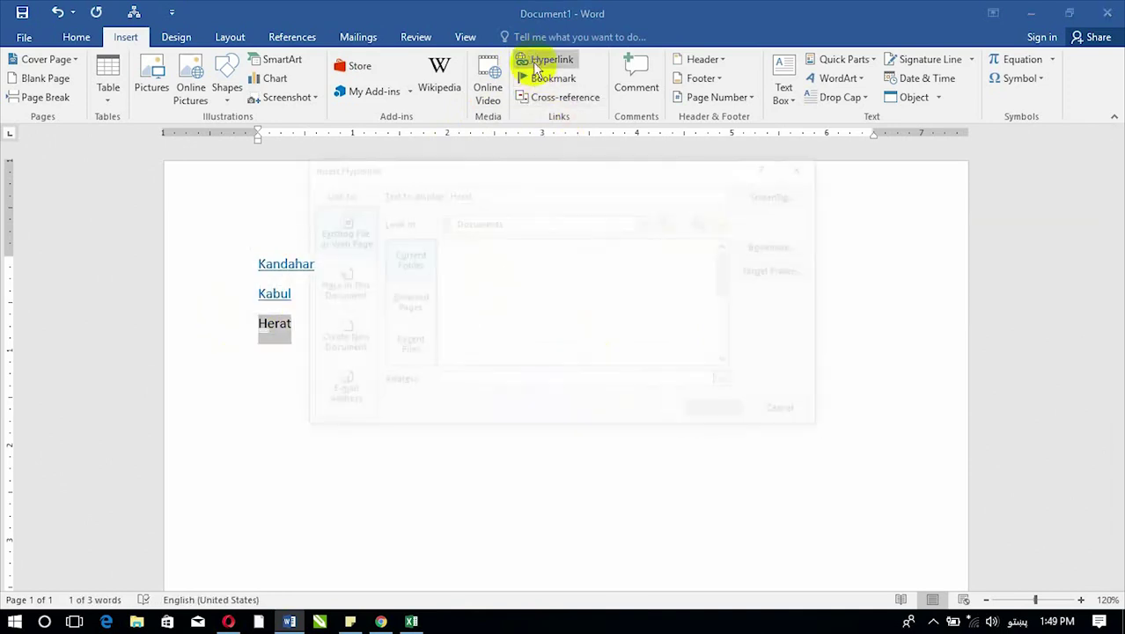
click(645, 221)
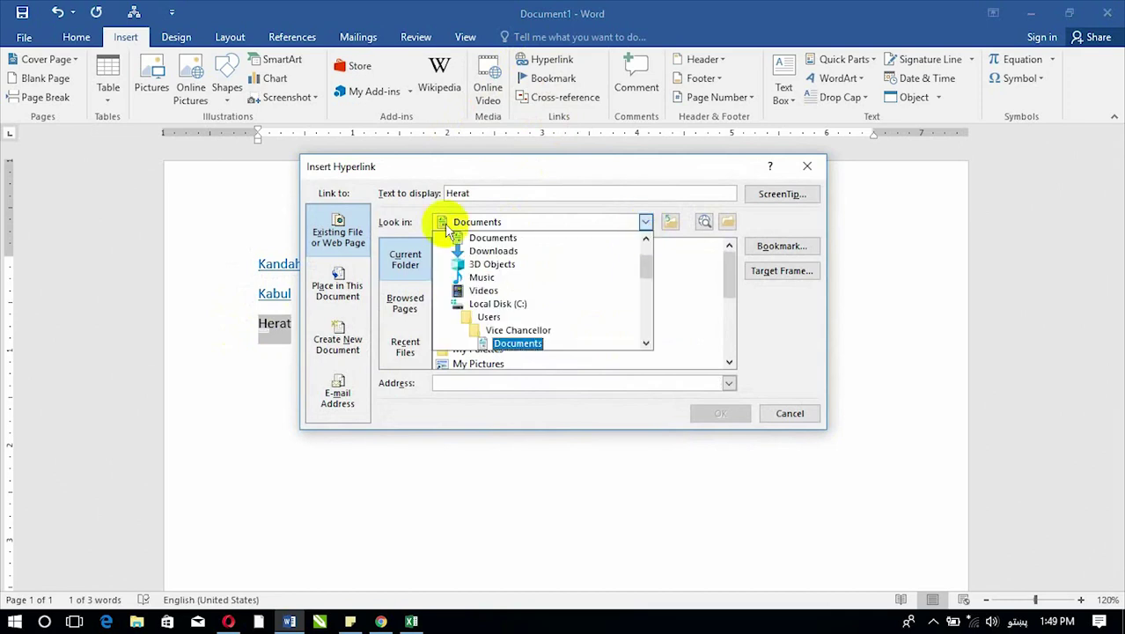
drag(656, 272, 651, 240)
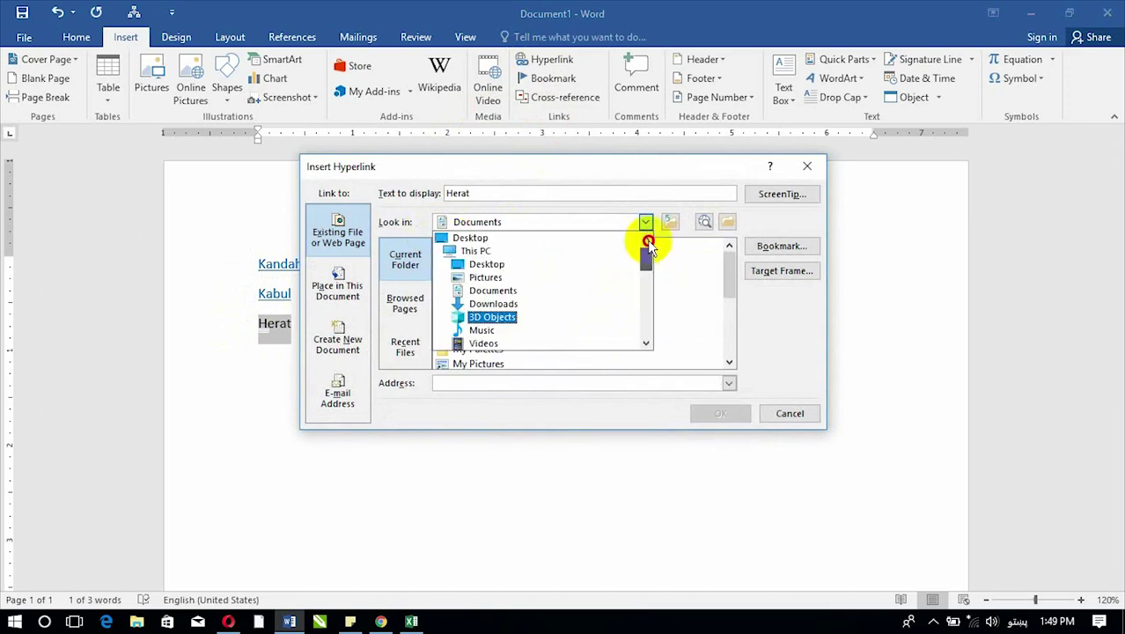
click(506, 233)
click(730, 320)
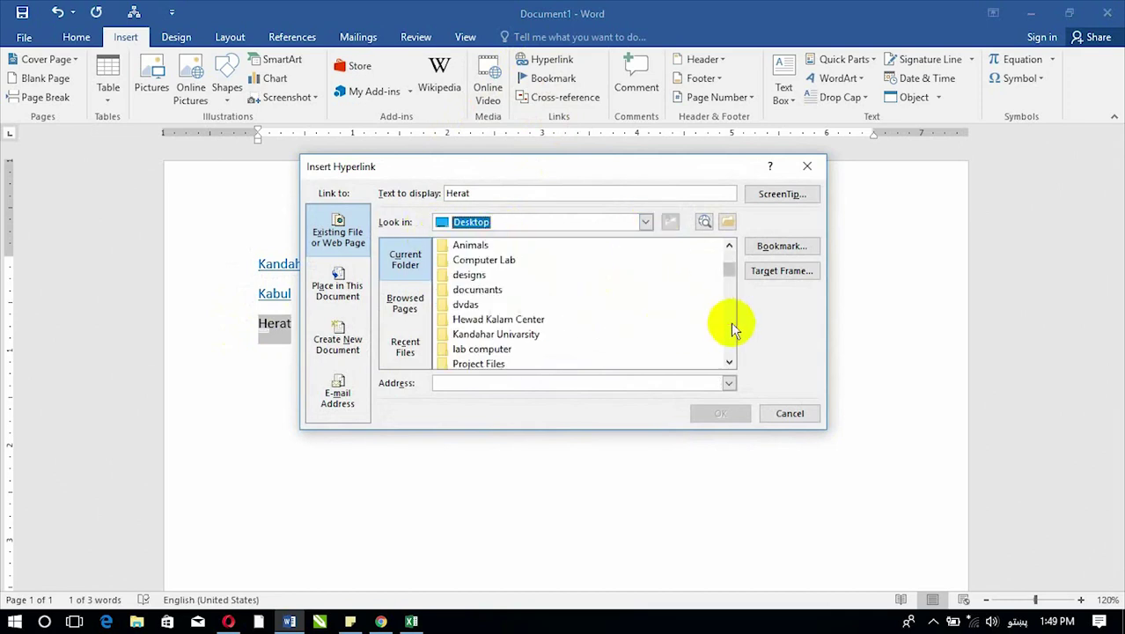
click(730, 321)
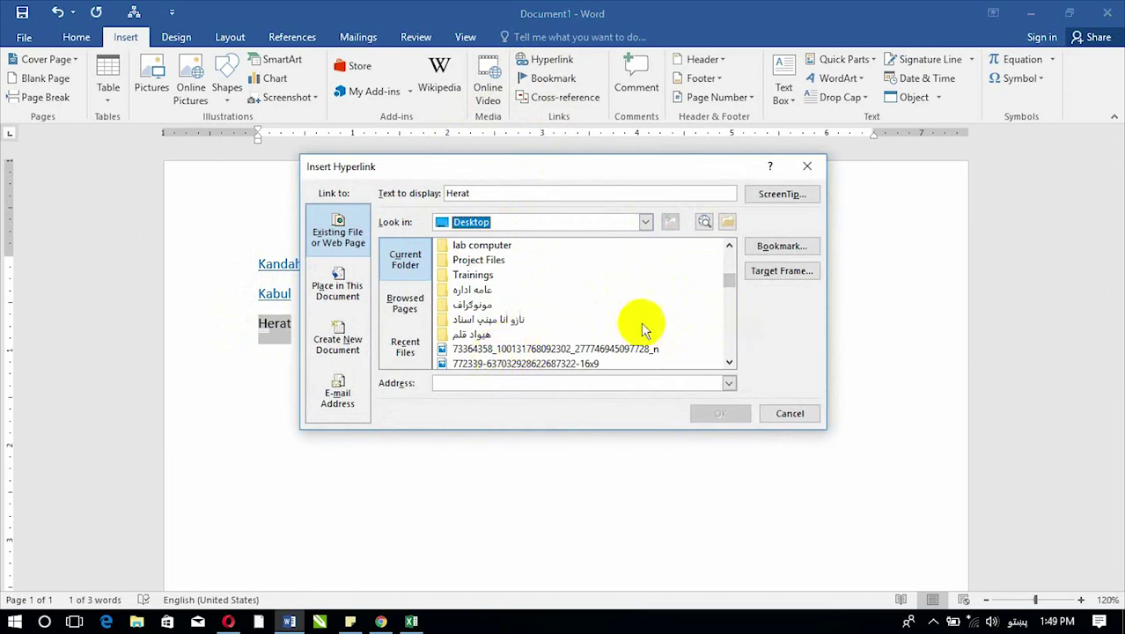
click(726, 350)
click(726, 351)
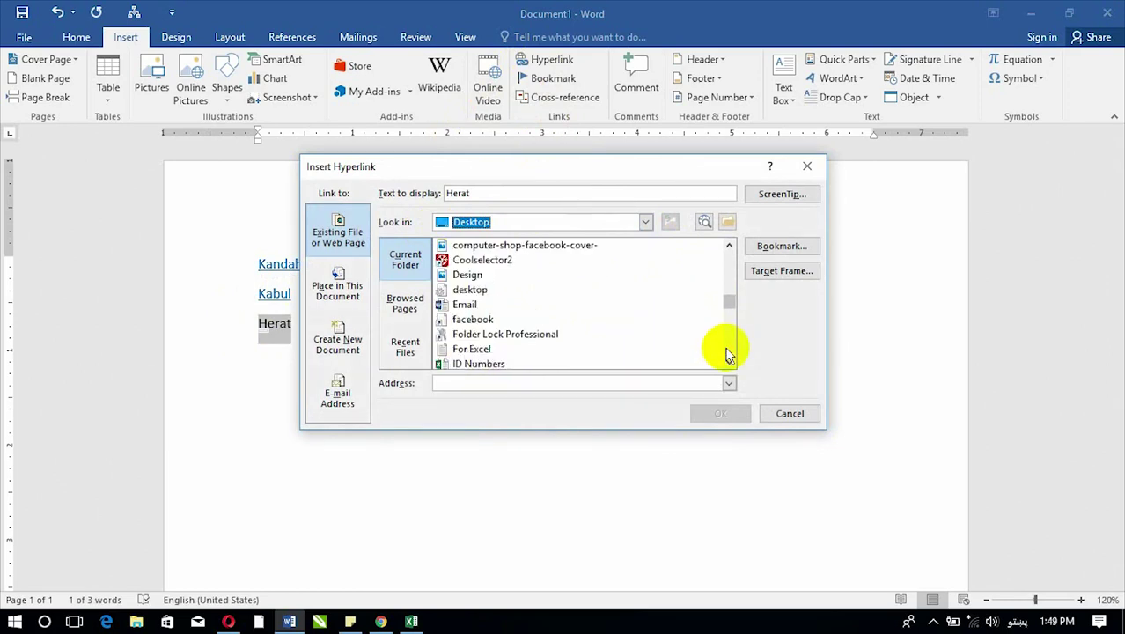
click(467, 305)
click(720, 413)
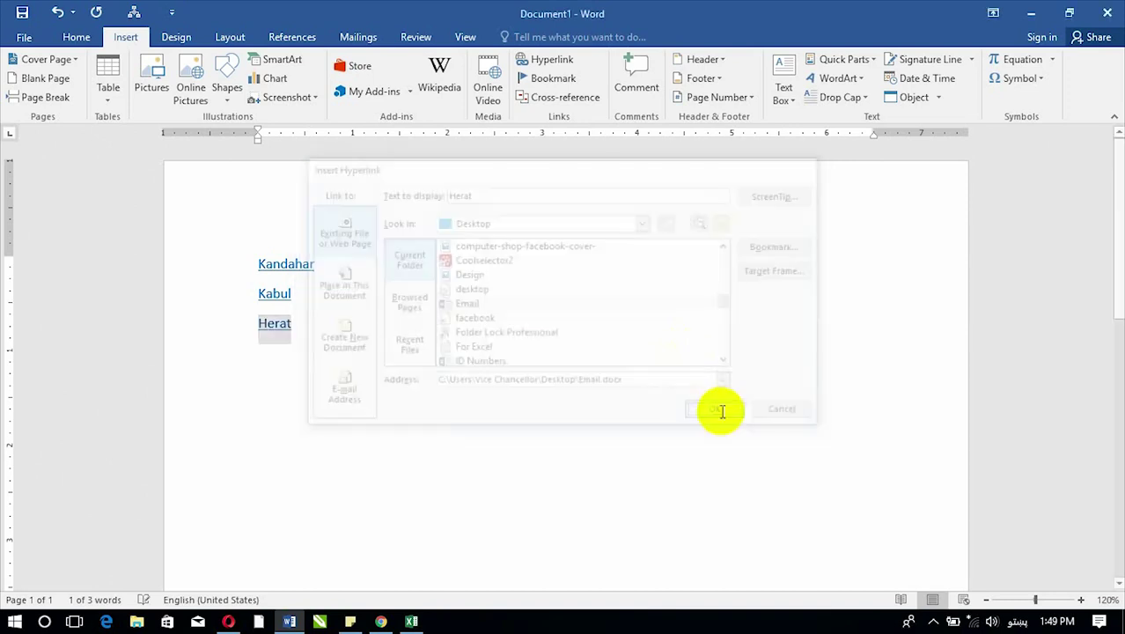
mouse_move(301, 272)
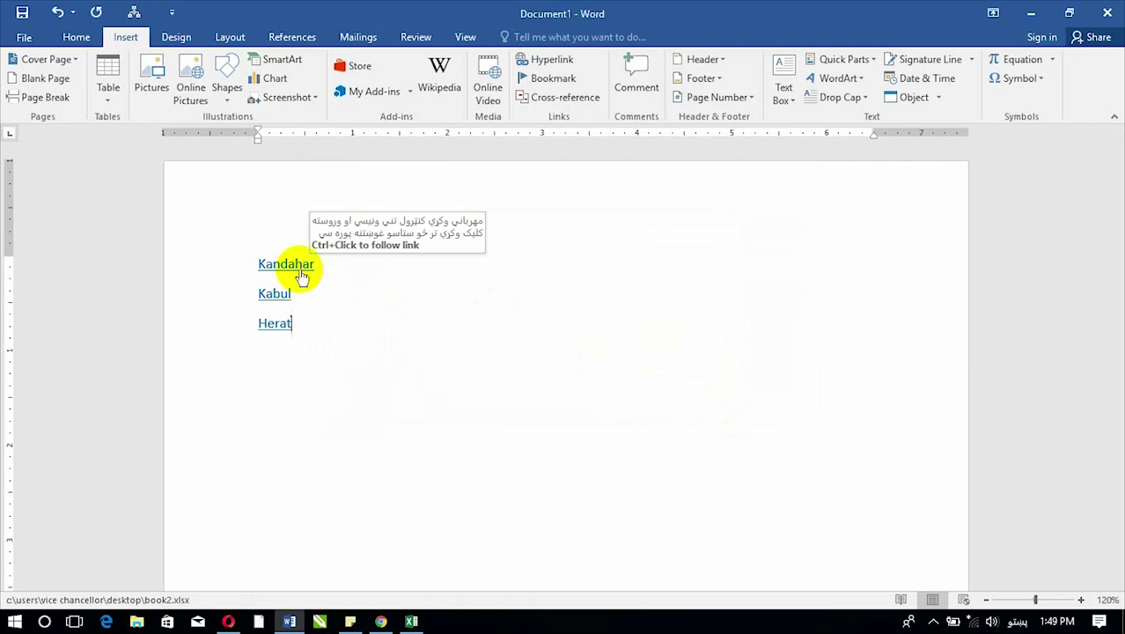
- Follow Kandahar's link to open Book2 in Excel, close it, then follow Kabul's link to the Adobe folder
ctrl+click(302, 276)
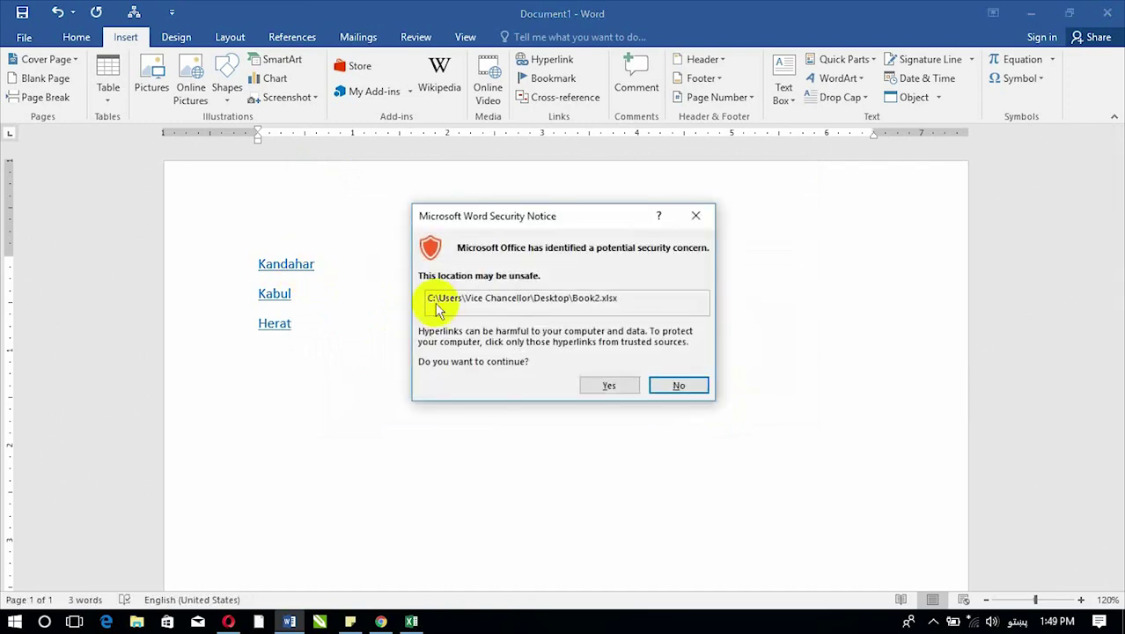
click(601, 384)
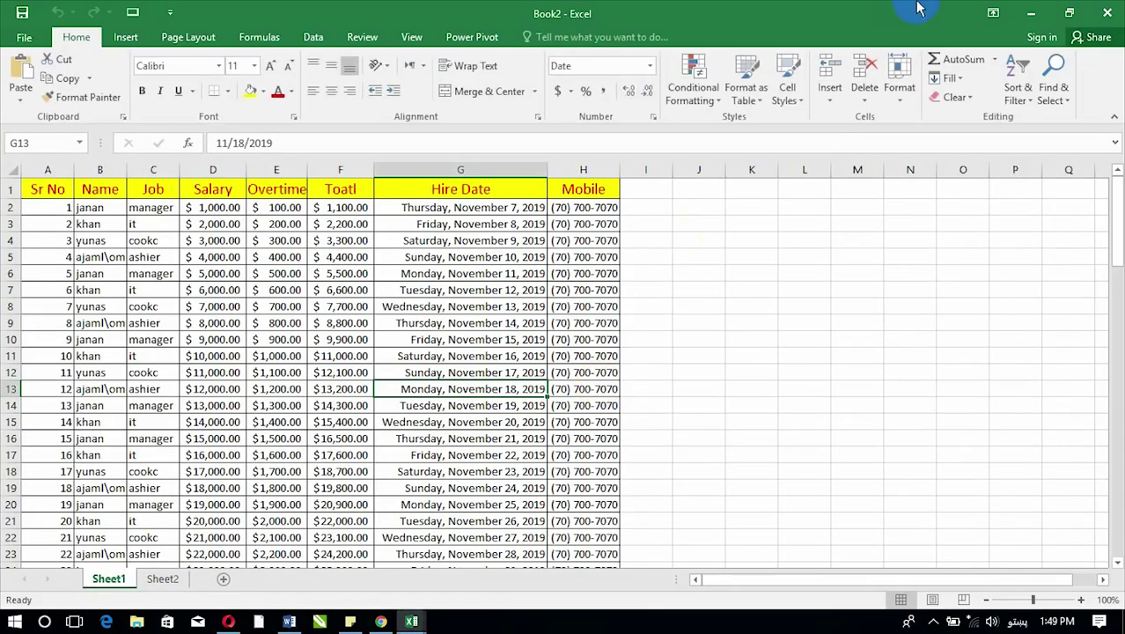
click(1118, 7)
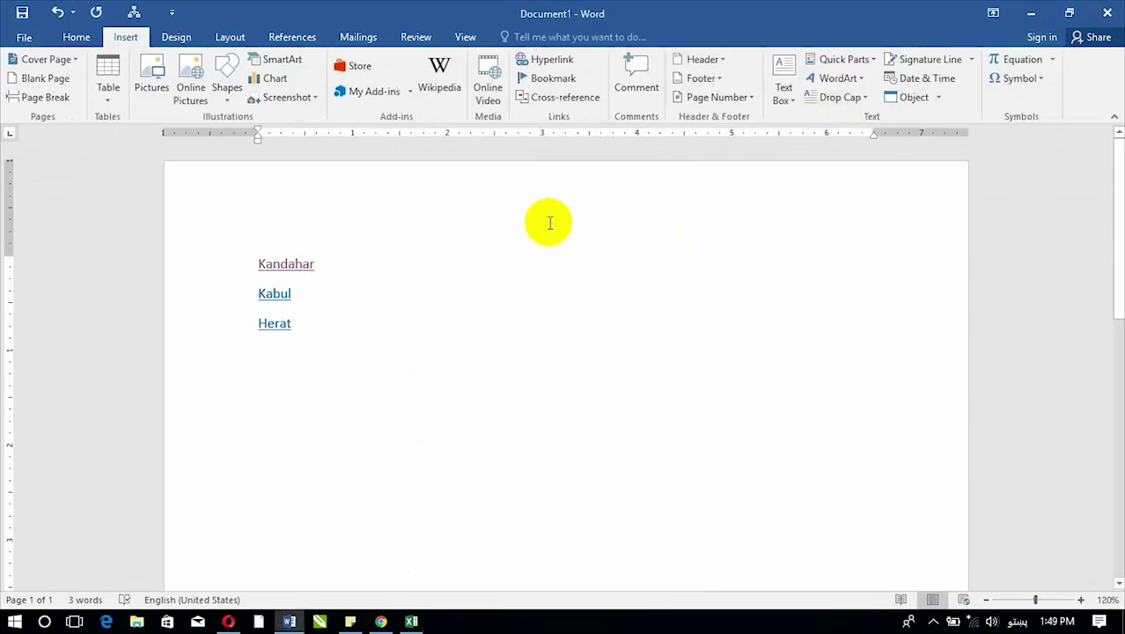
ctrl+click(281, 304)
click(590, 388)
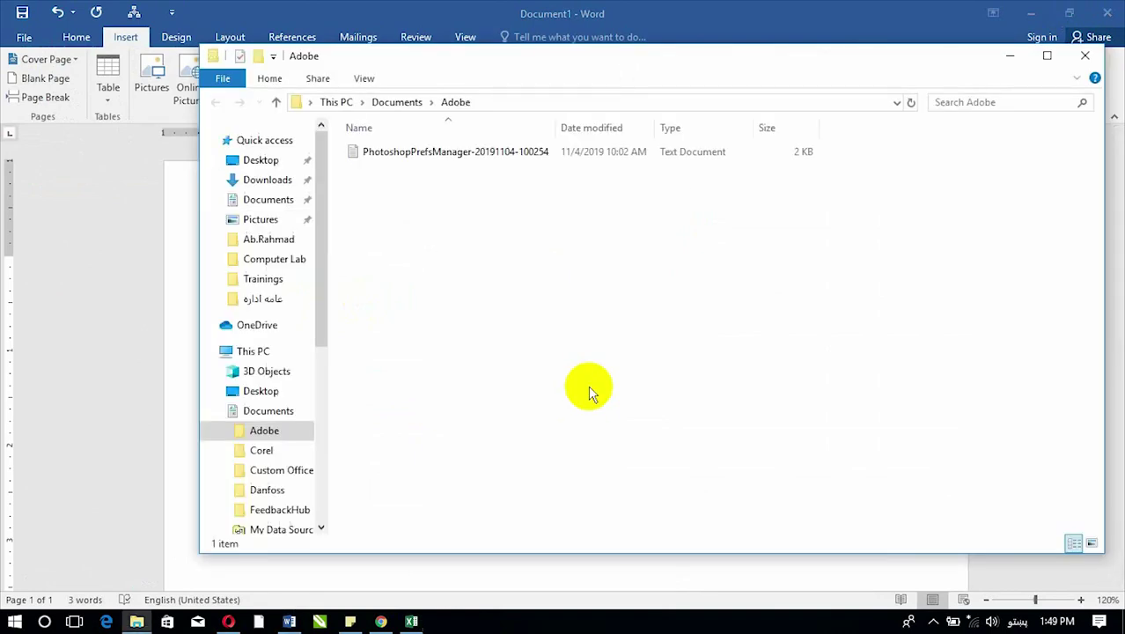
- Close the File Explorer window showing the Documents\Adobe folder
click(1089, 57)
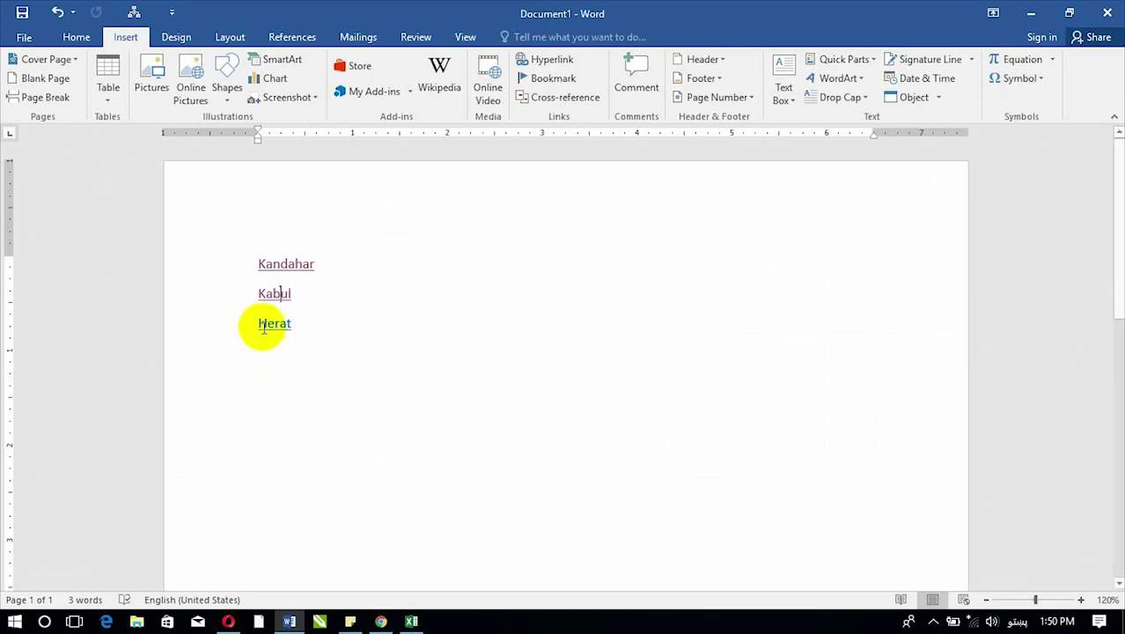
- Switch input to English, add a new line 'Q' below Herat and select it for linking
click(295, 352)
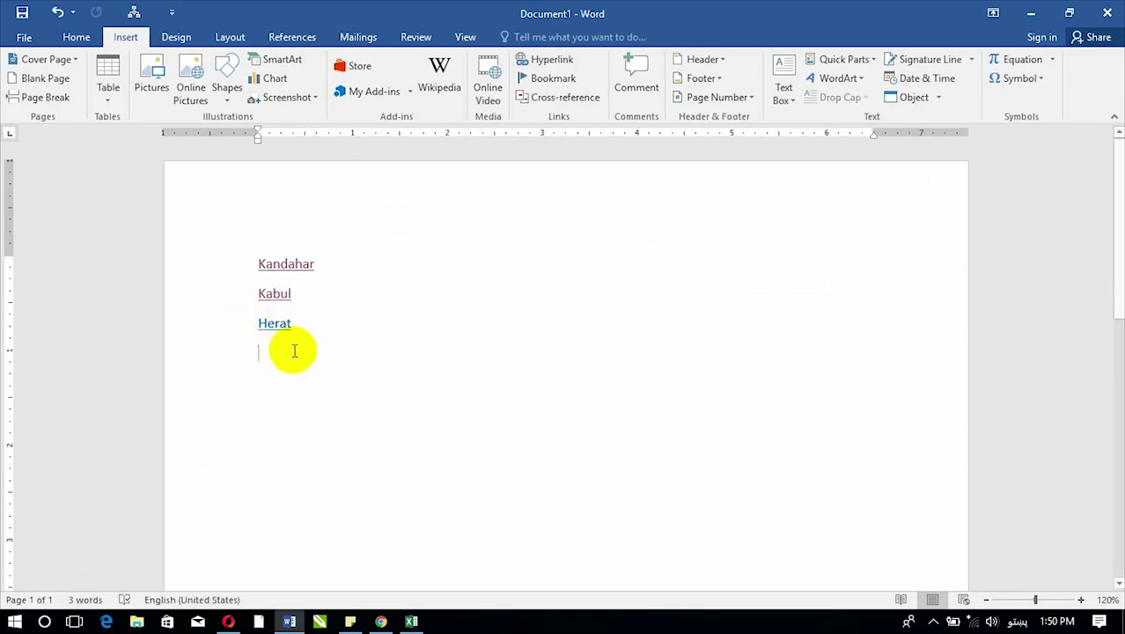
text(ه)
key(BackSpace)
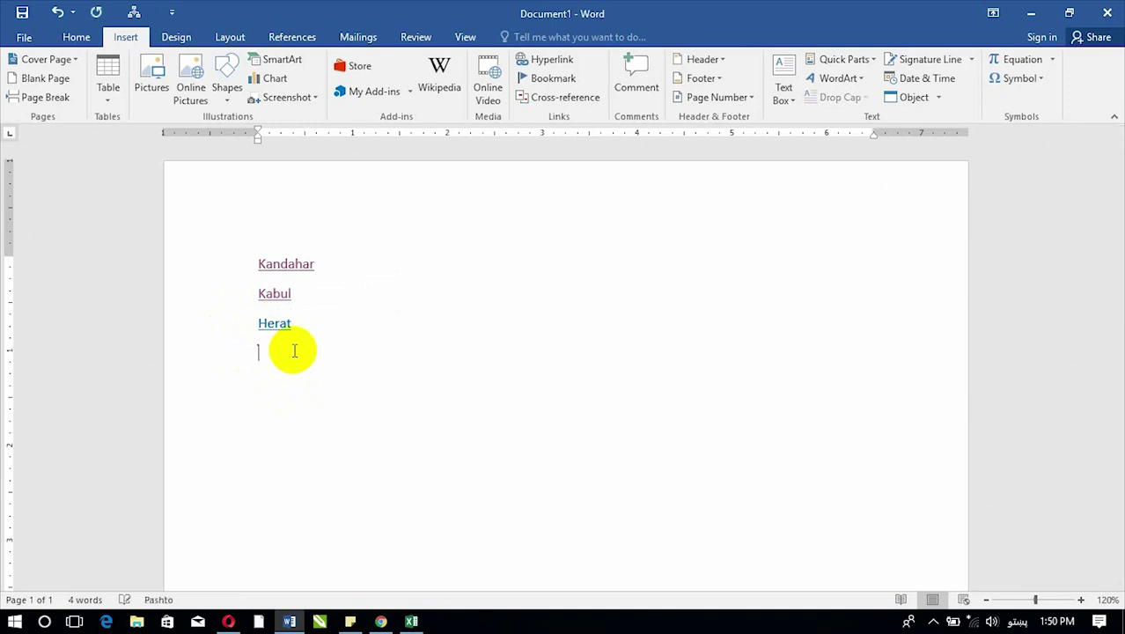
key(alt+shift)
text(qQ)
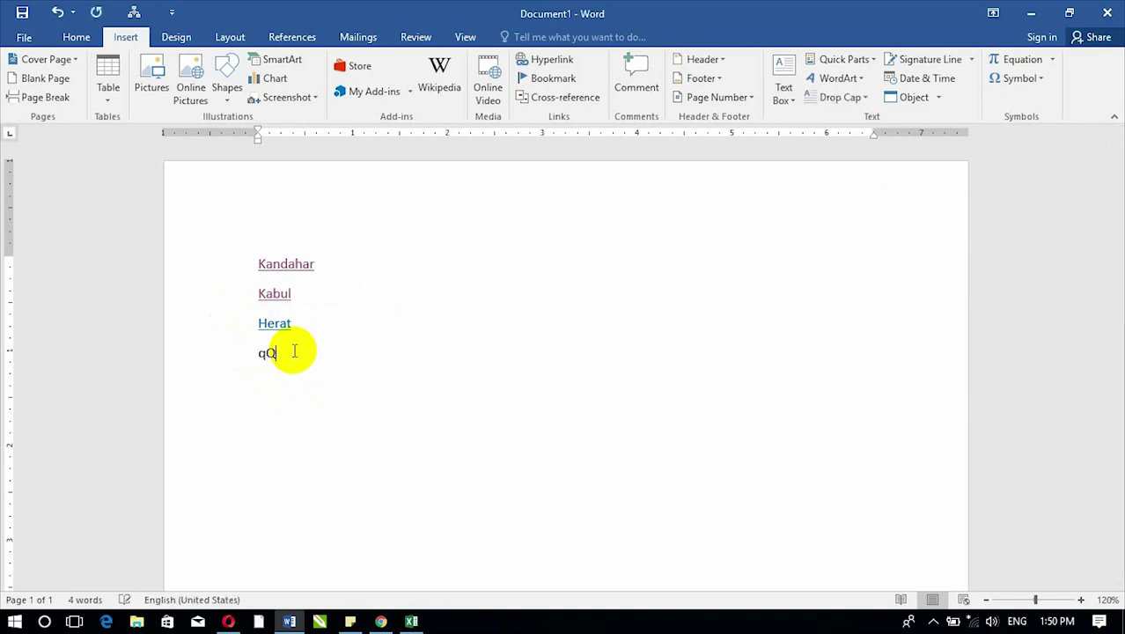
key(BackSpace)
key(BackSpace)
key(Return)
text(Q)
click(234, 359)
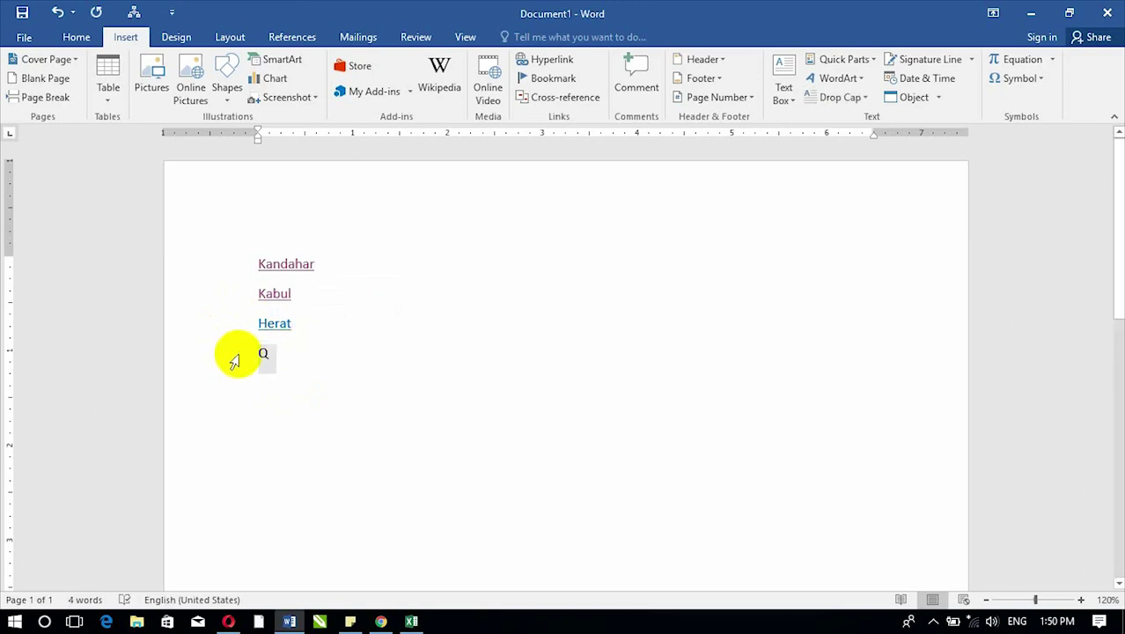
click(549, 62)
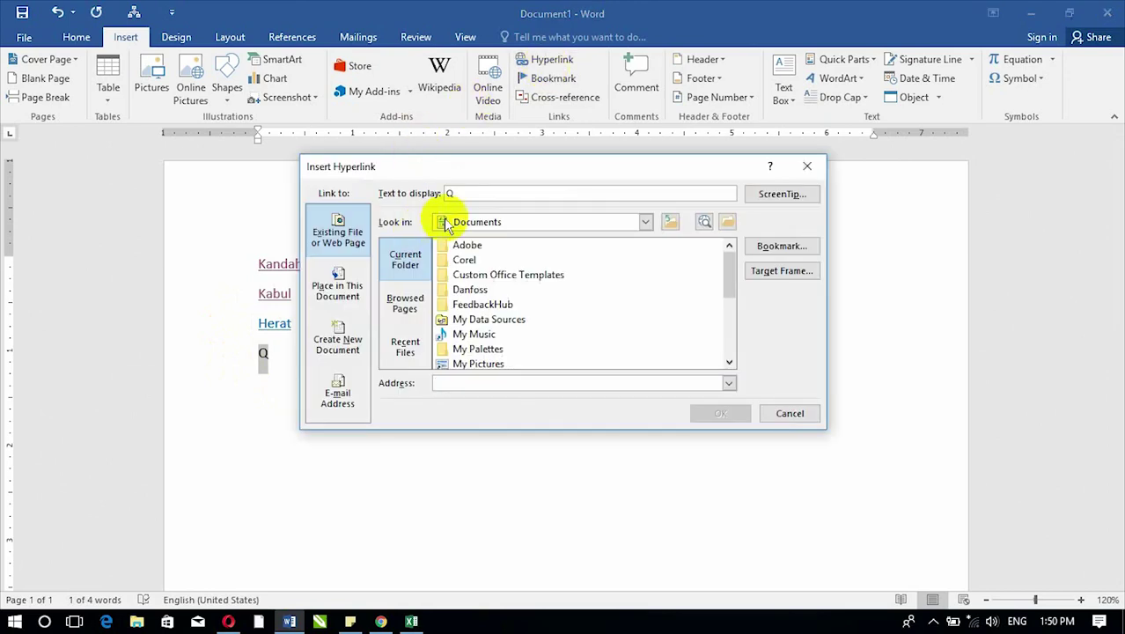
- Link Q to the تحلیل.xlsx workbook on the Desktop
click(645, 220)
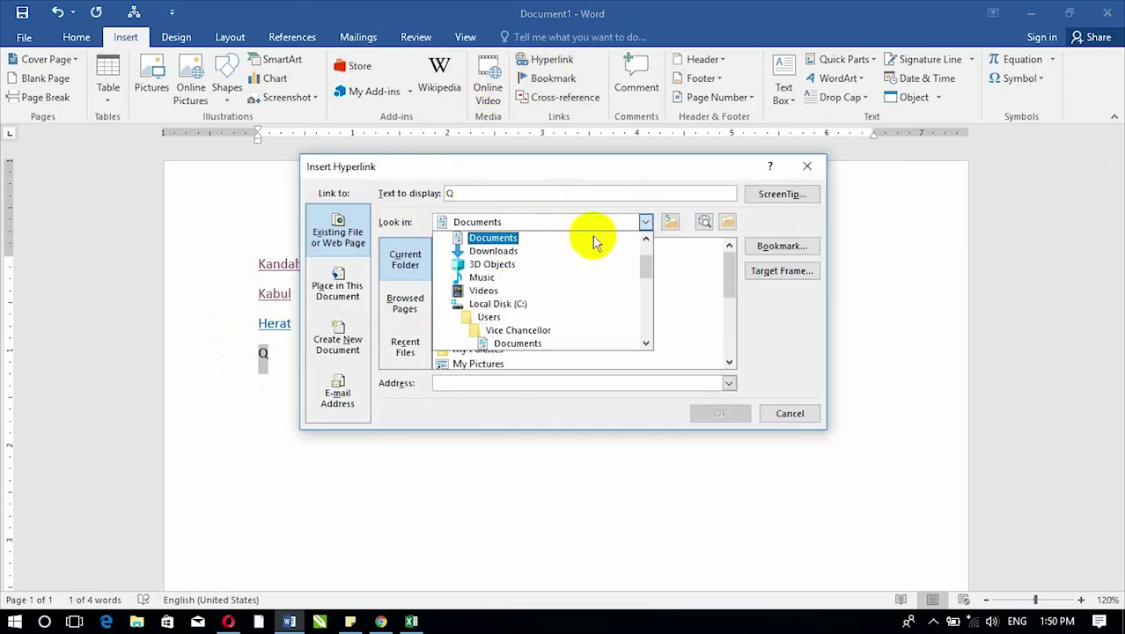
drag(648, 261, 648, 244)
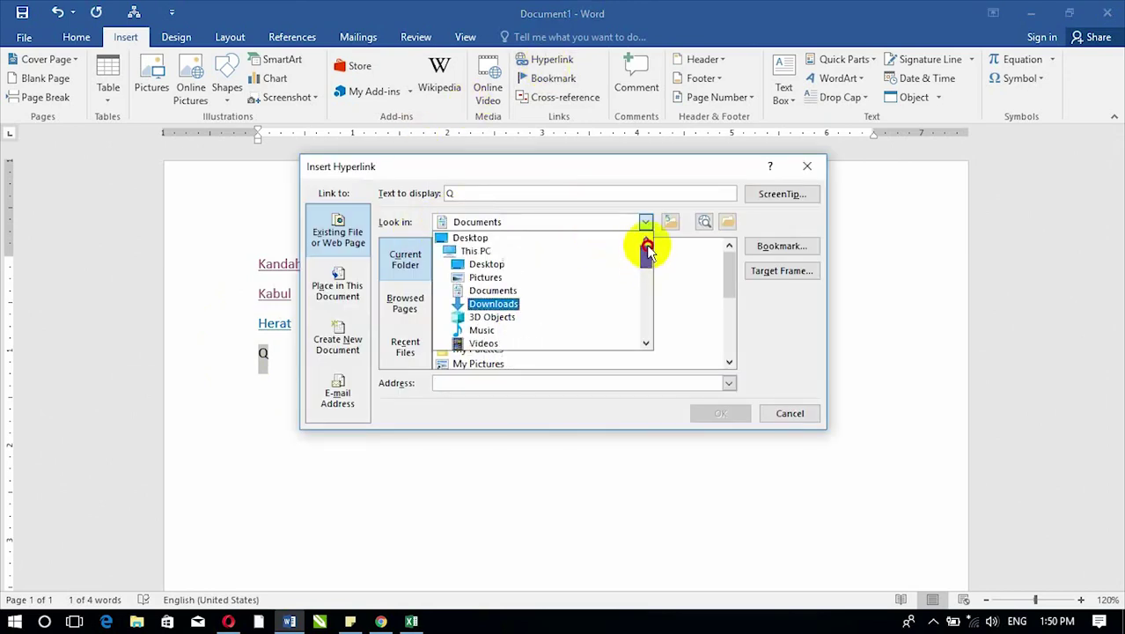
click(528, 243)
click(731, 287)
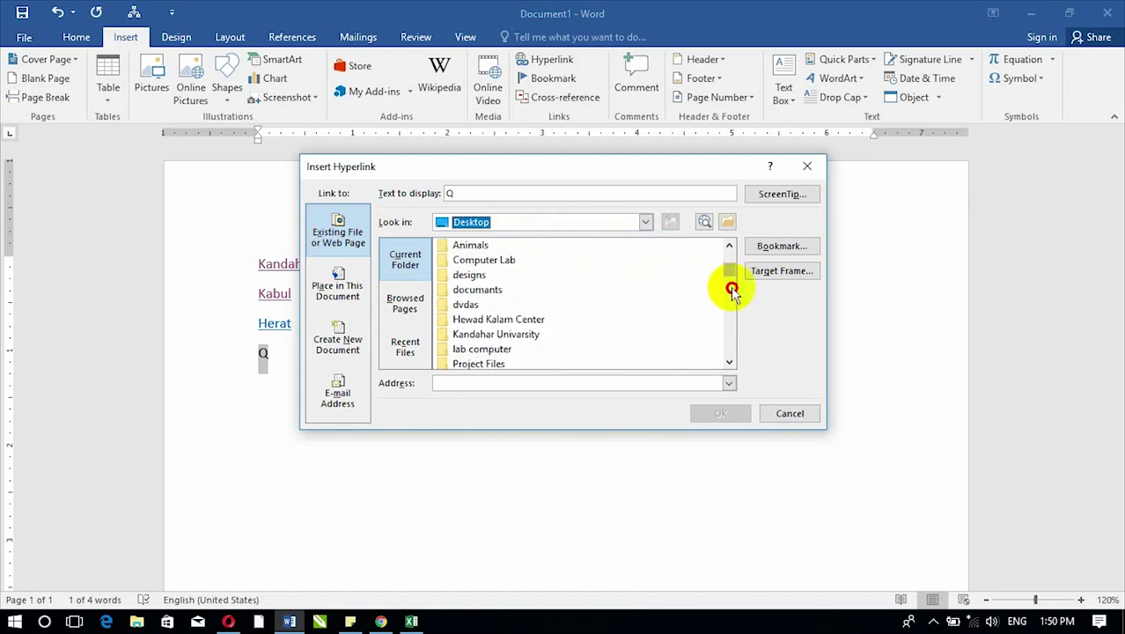
drag(730, 291, 729, 320)
click(729, 320)
click(729, 321)
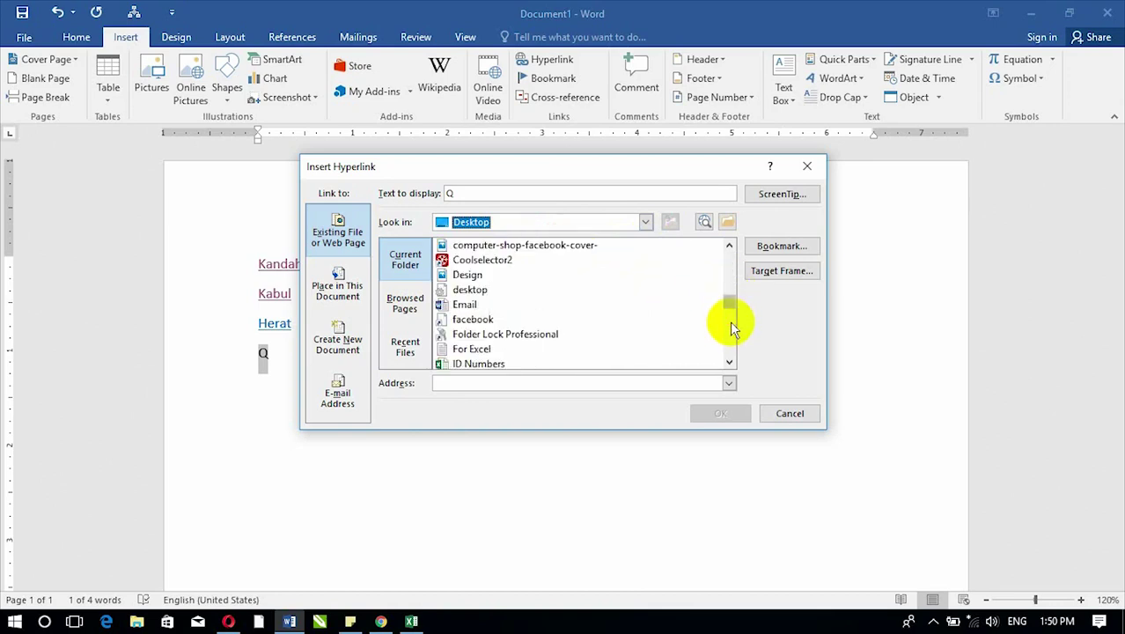
click(730, 324)
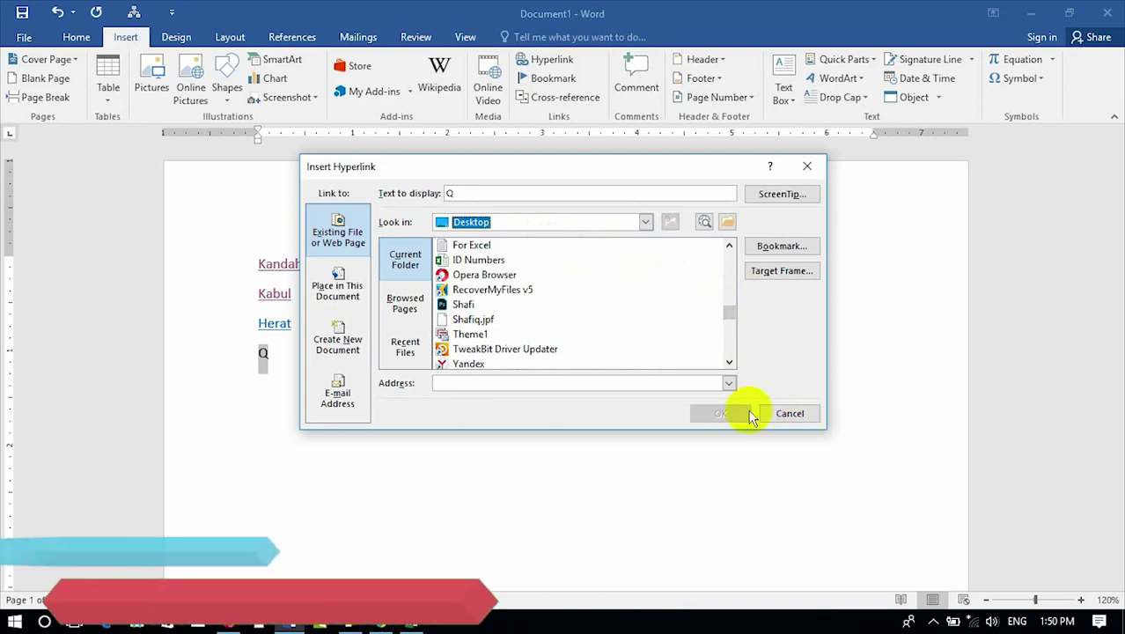
click(732, 343)
click(733, 349)
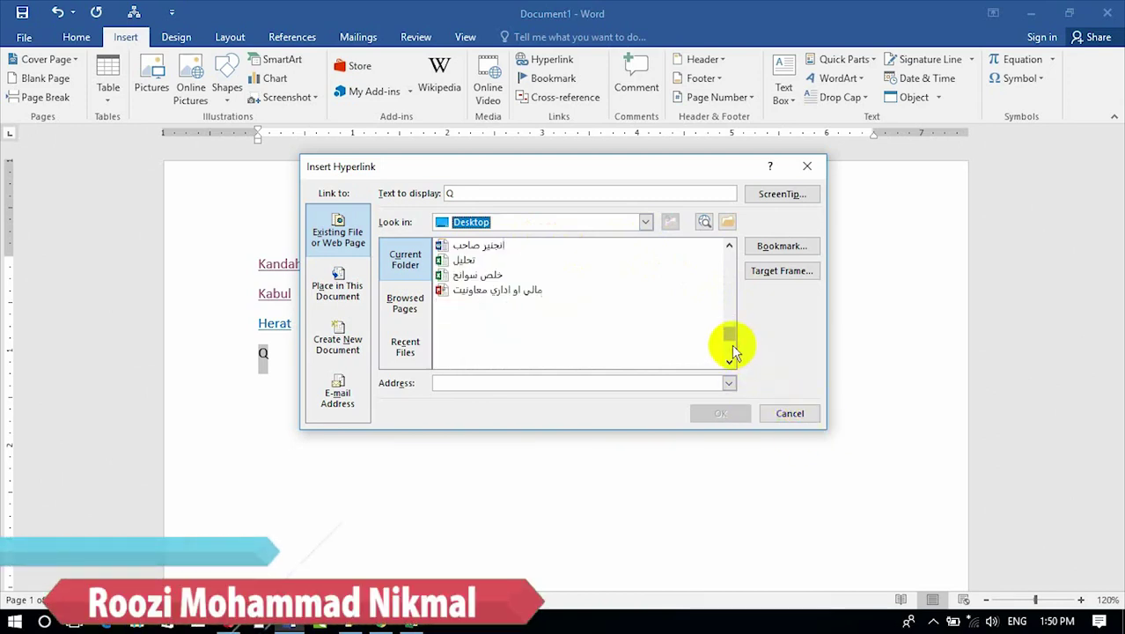
click(464, 262)
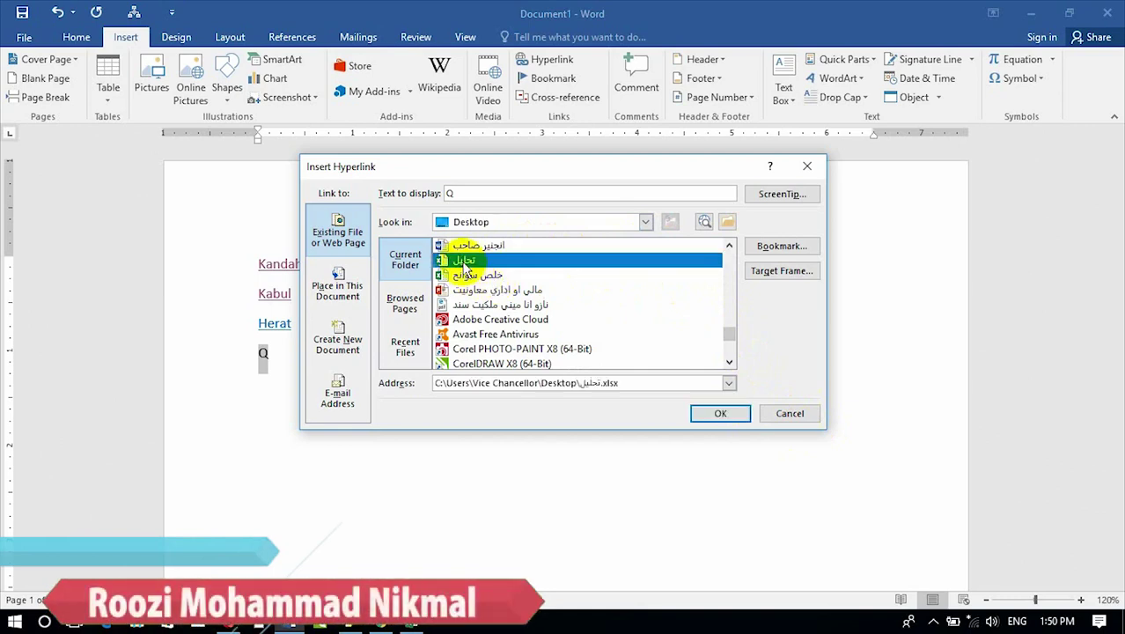
click(711, 418)
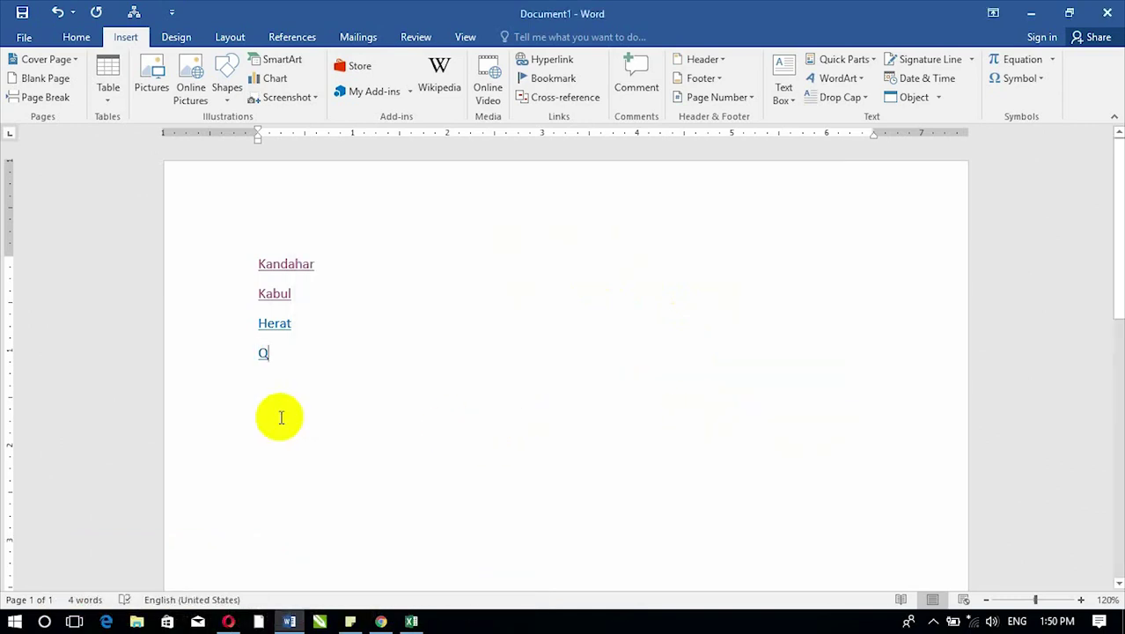
mouse_move(263, 355)
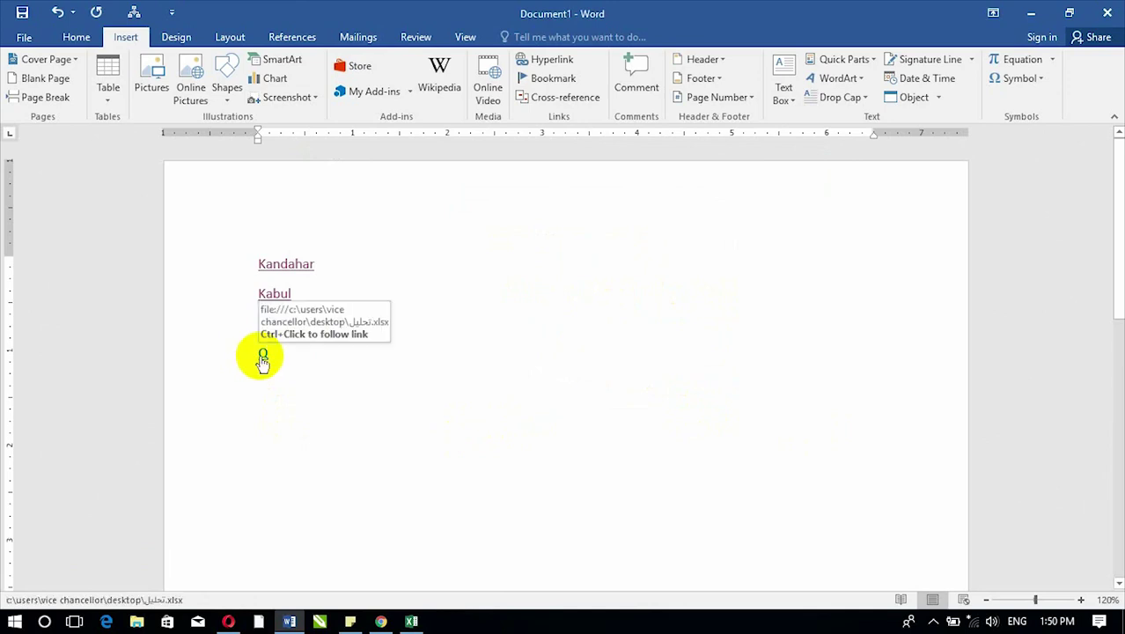
ctrl+click(262, 357)
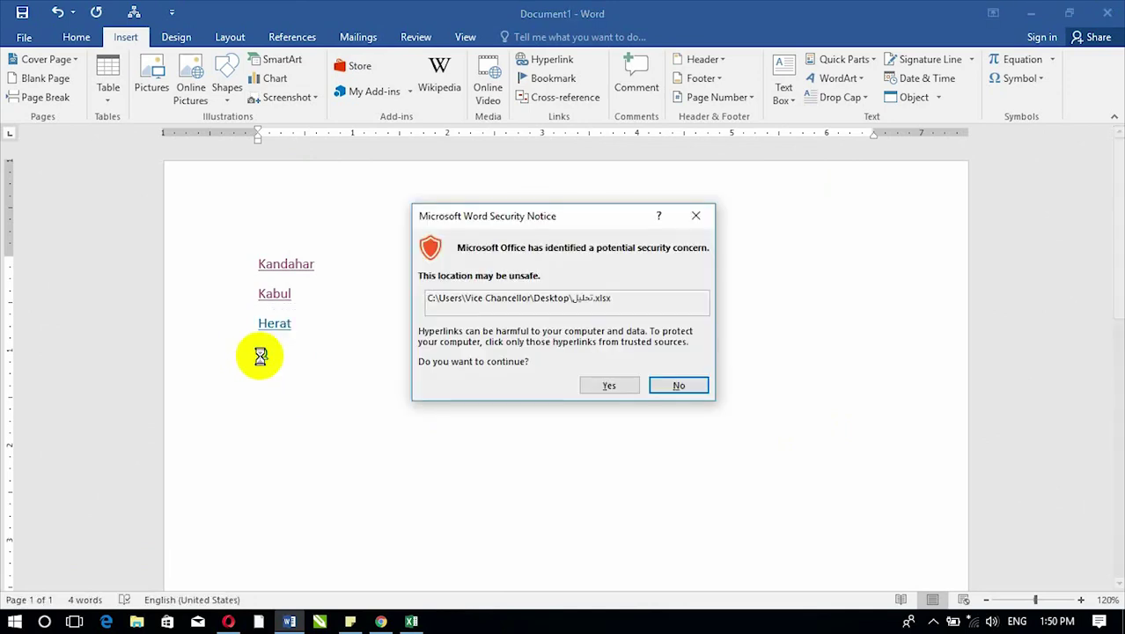
click(604, 384)
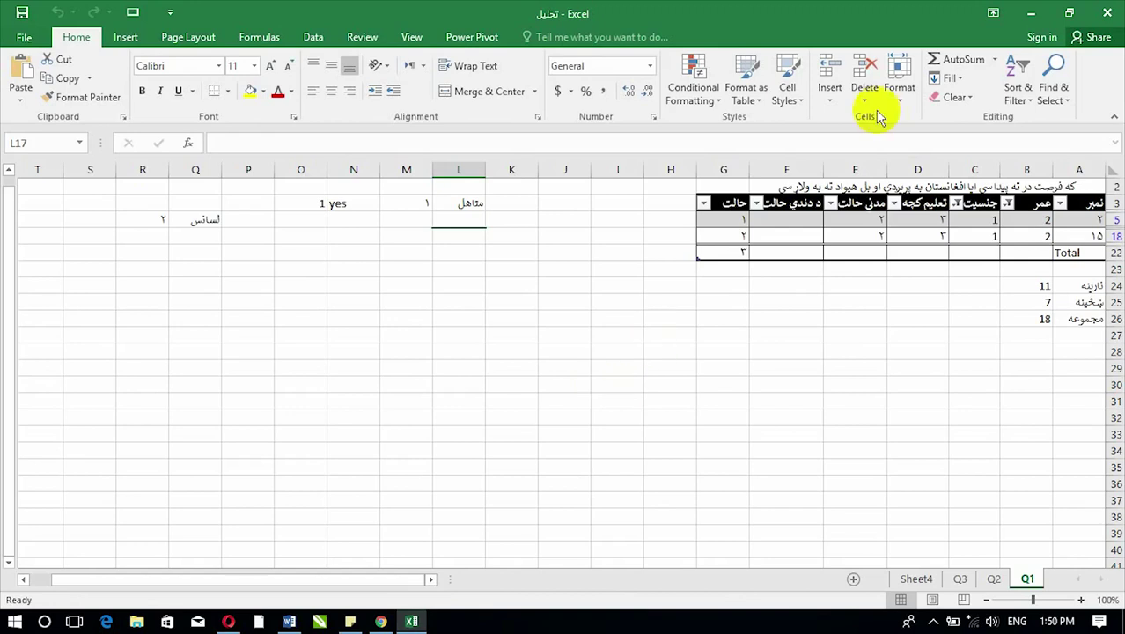
click(1107, 15)
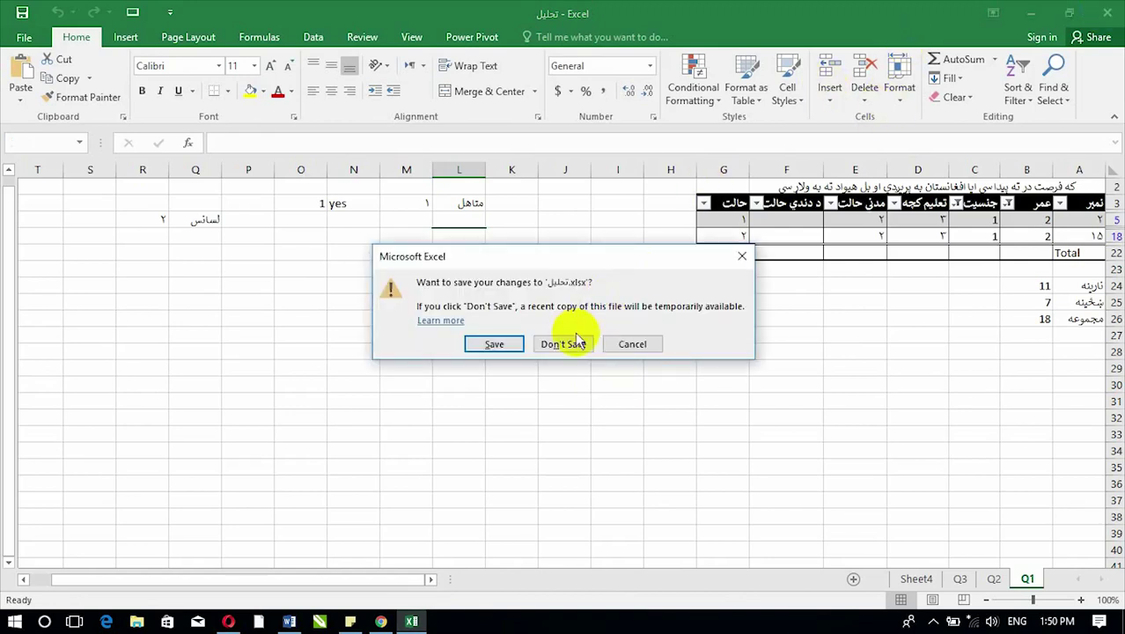
click(568, 341)
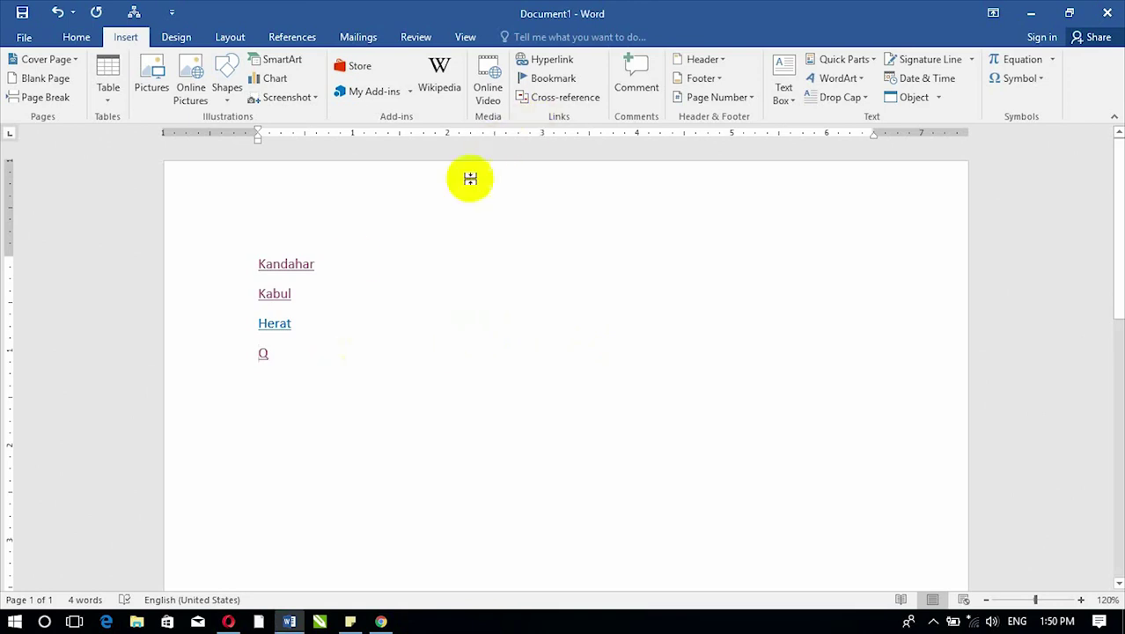
click(231, 270)
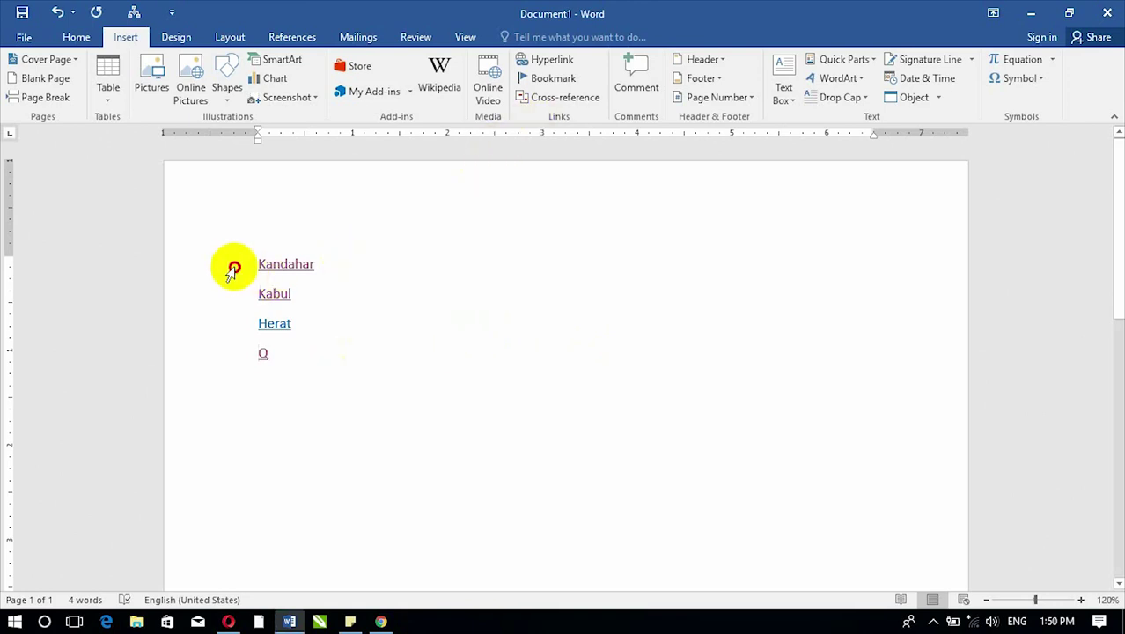
- Check the Place in This Document link option for Kandahar, then close without changes
click(544, 59)
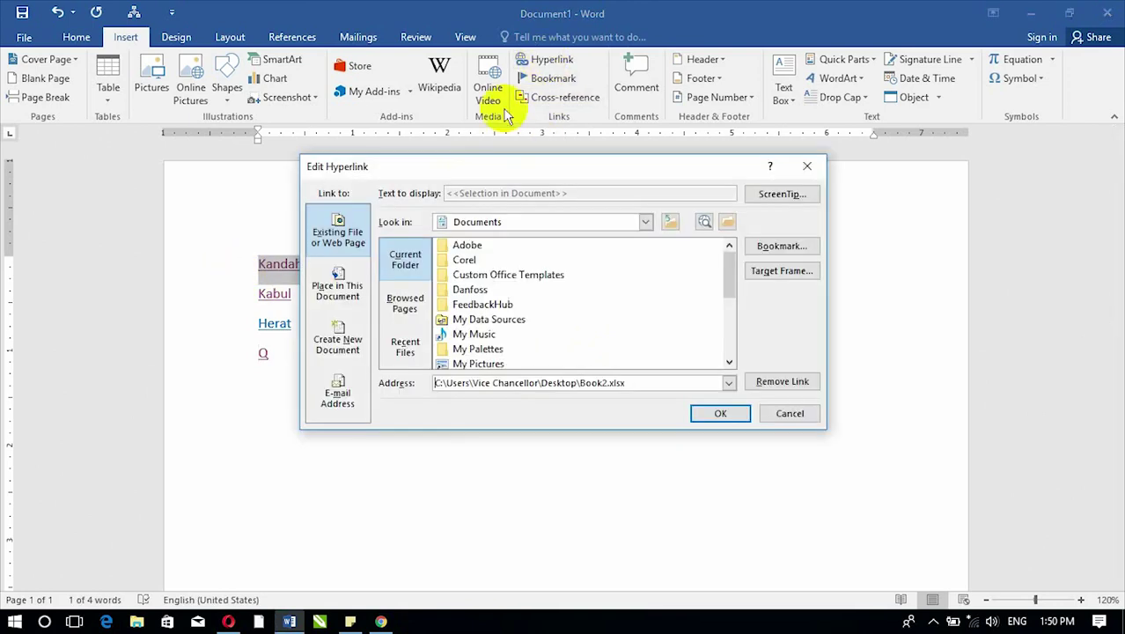
click(337, 283)
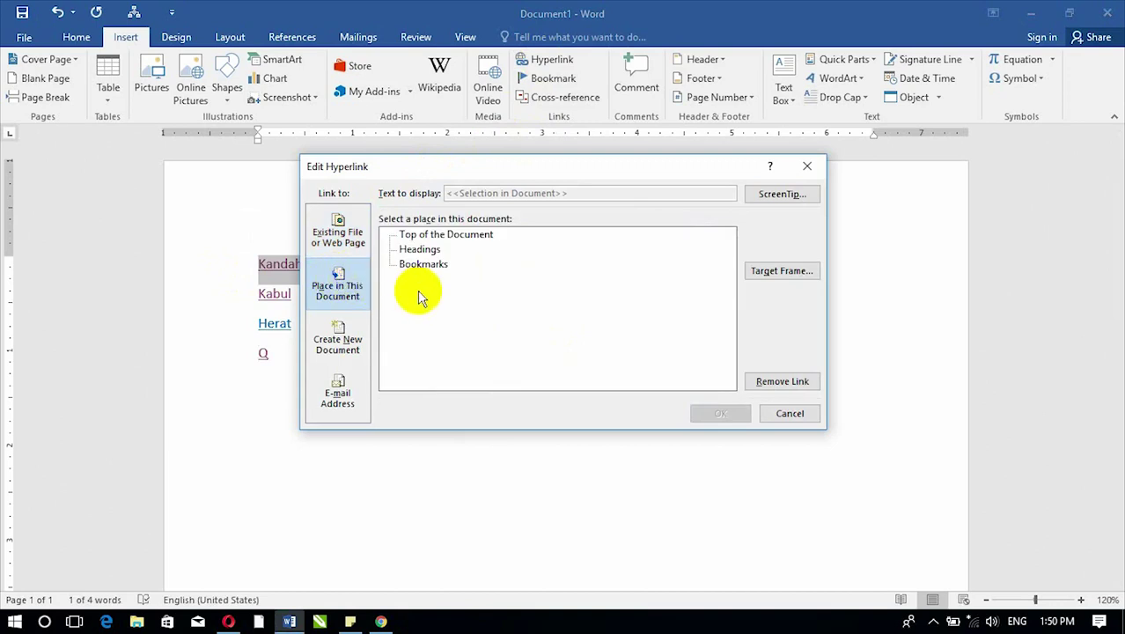
click(789, 413)
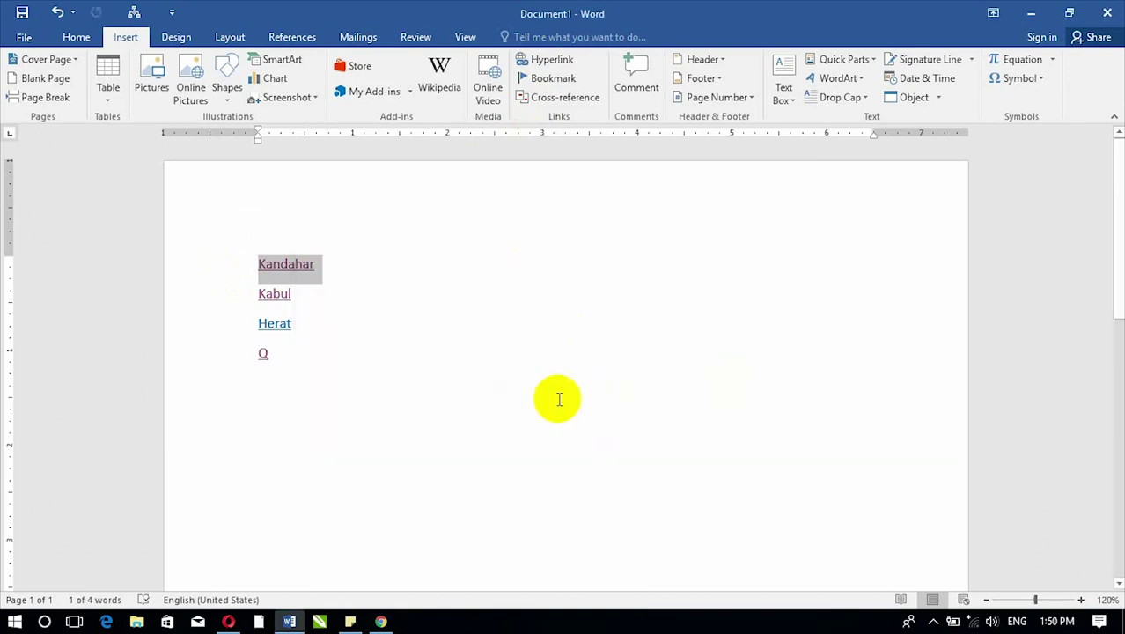
- Replace the whole document with a Kandahar line followed by =rand() sample paragraphs
key(ctrl+a)
text(kanda)
key(BackSpace)
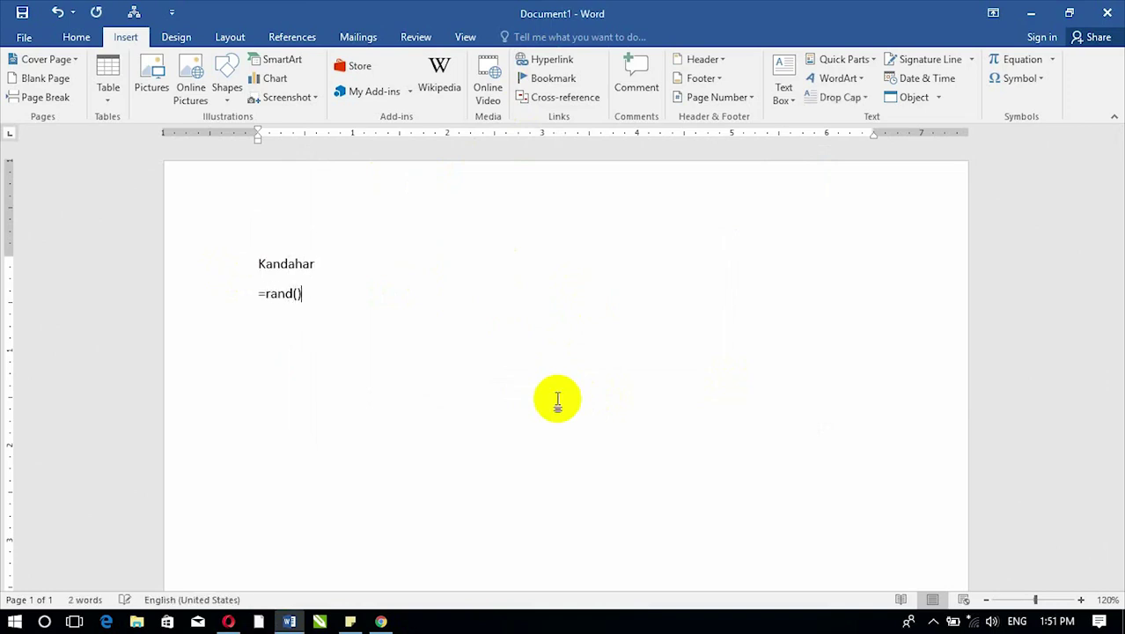
key(Return)
- Copy the sample paragraphs and paste them at the document end after the typed city headings
mouse_move(458, 527)
mouse_down()
mouse_move(309, 247)
mouse_move(285, 236)
mouse_up()
key(ctrl+c)
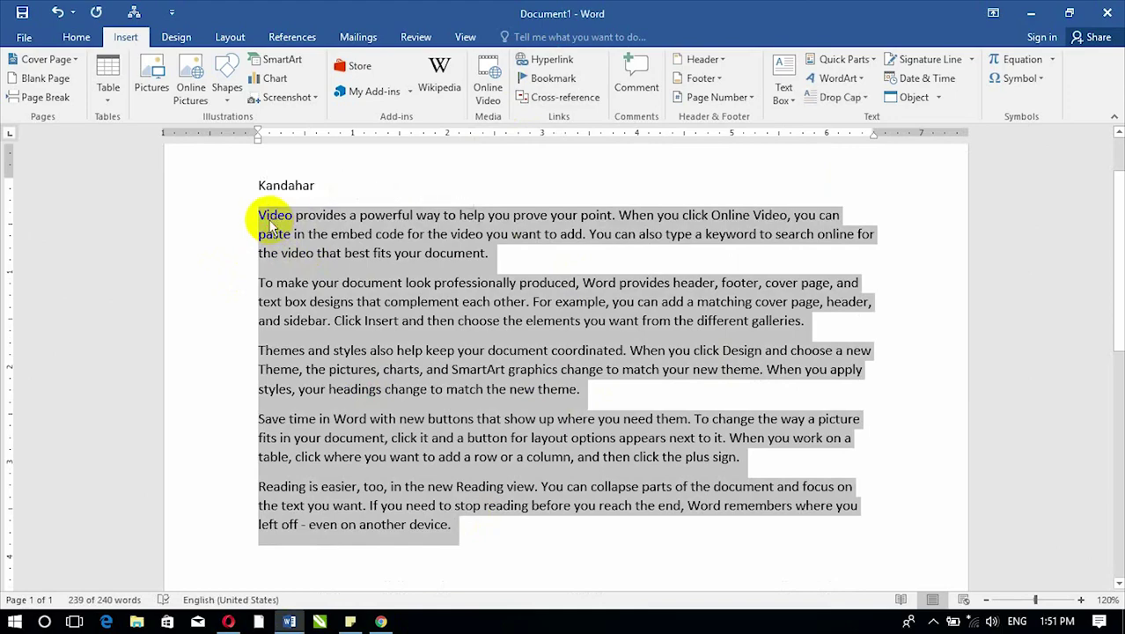
key(ctrl+End)
key(ctrl+v)
text(Kabul)
key(Return)
key(ctrl+z)
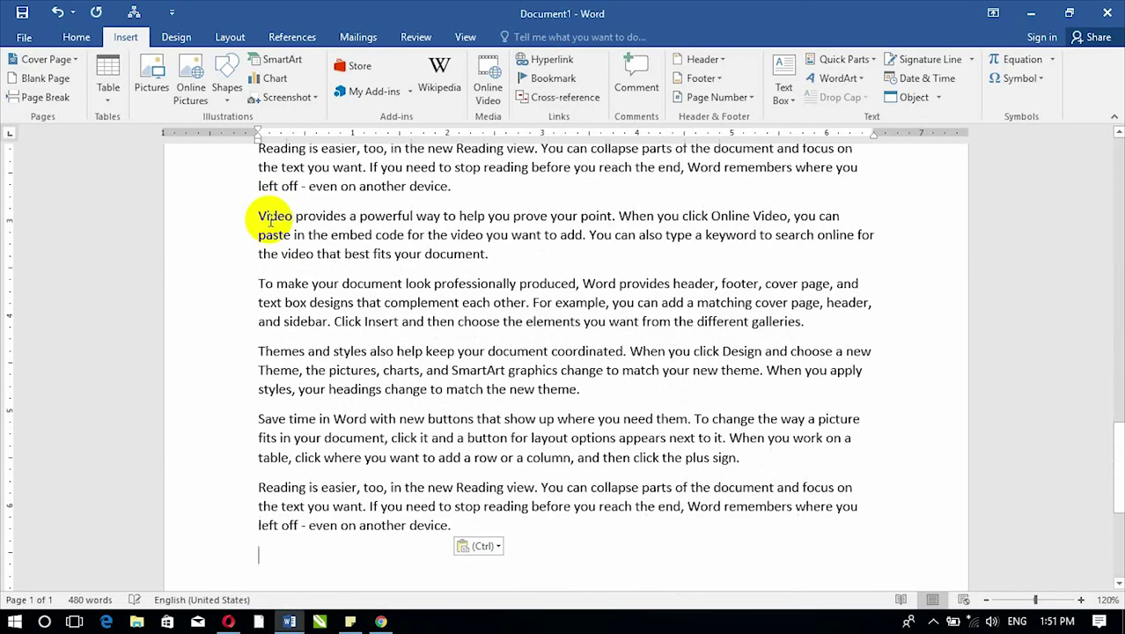
text(hera)
key(ctrl+v)
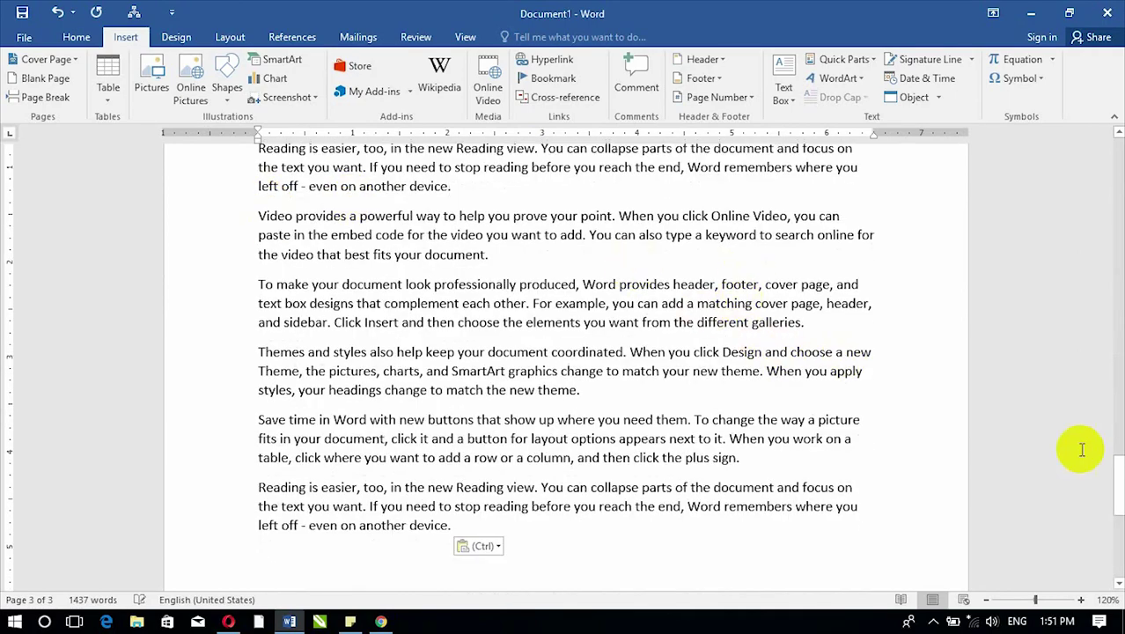
drag(1116, 466, 1087, 118)
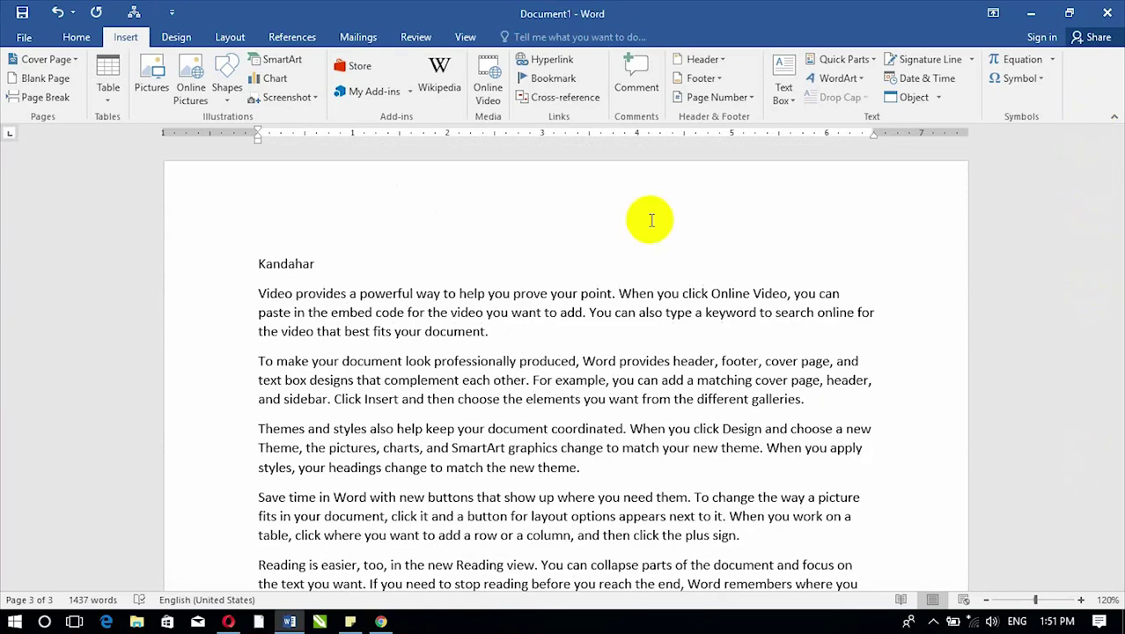
click(294, 263)
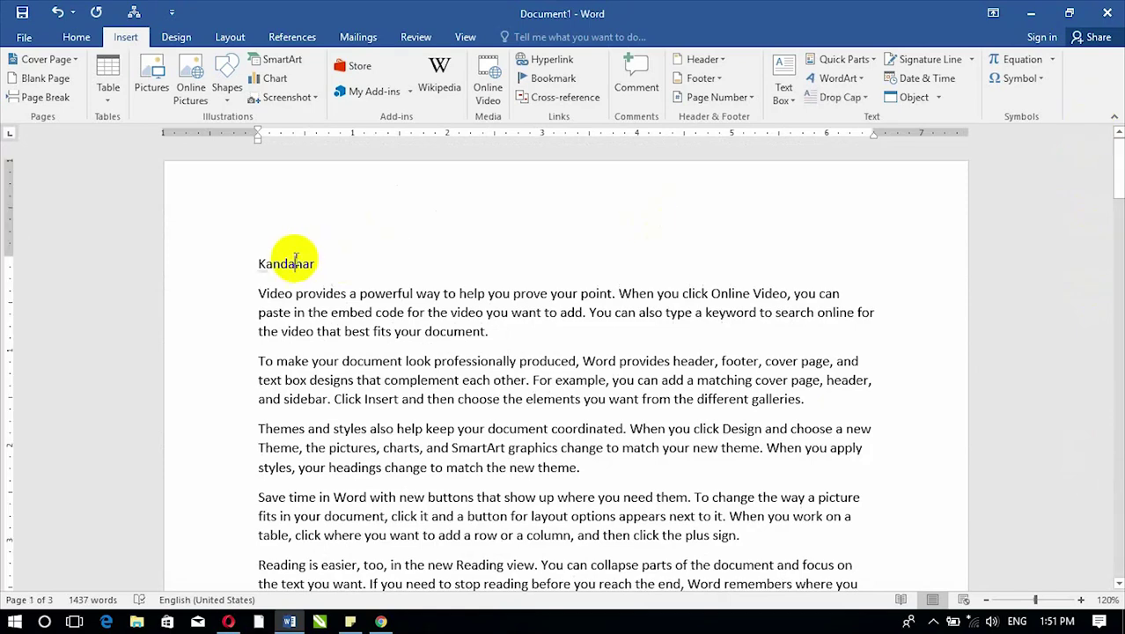
- Apply the Heading 1 style to the Kandahar, Kabul and Herat city names
click(85, 40)
click(727, 88)
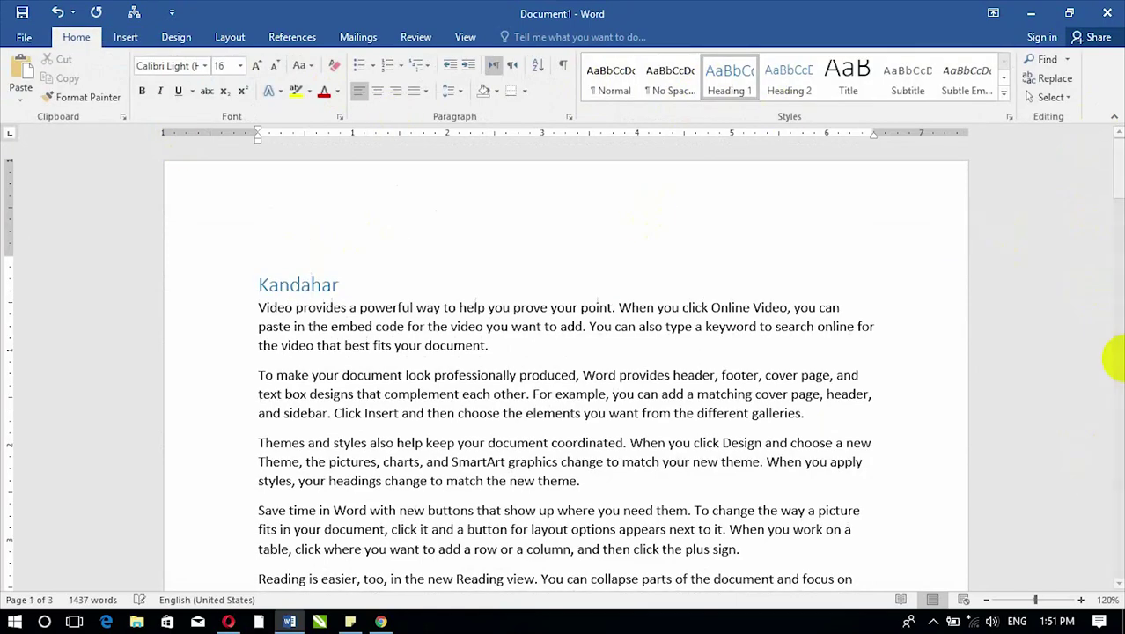
scroll(1116, 364, down, 6)
scroll(1116, 365, down, 3)
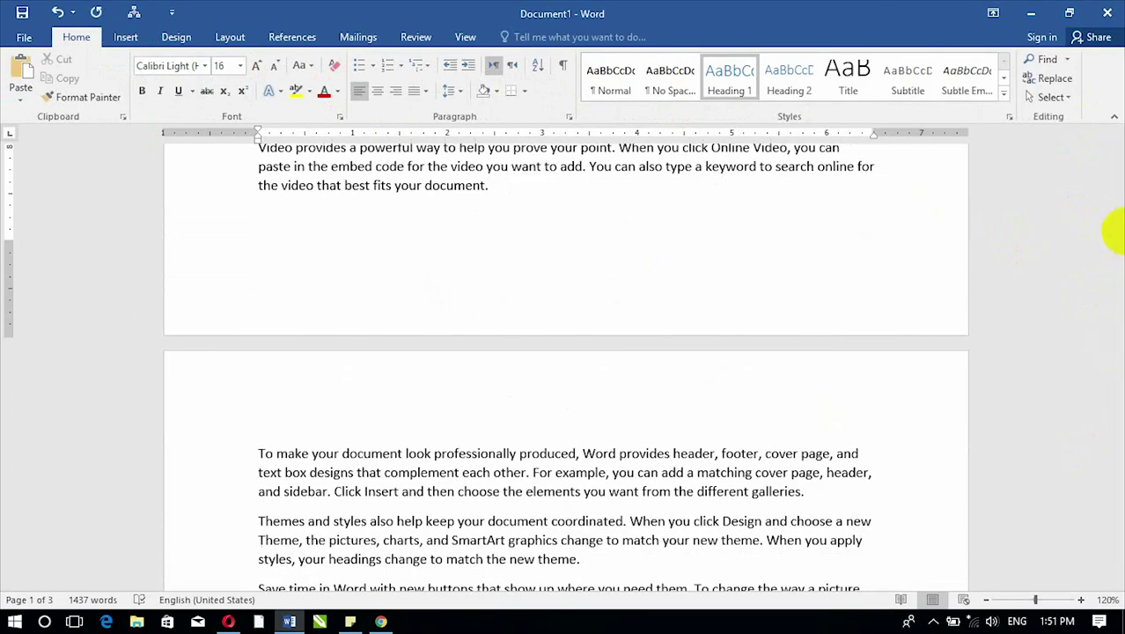
scroll(1110, 232, up, 3)
scroll(1111, 232, up, 5)
click(269, 553)
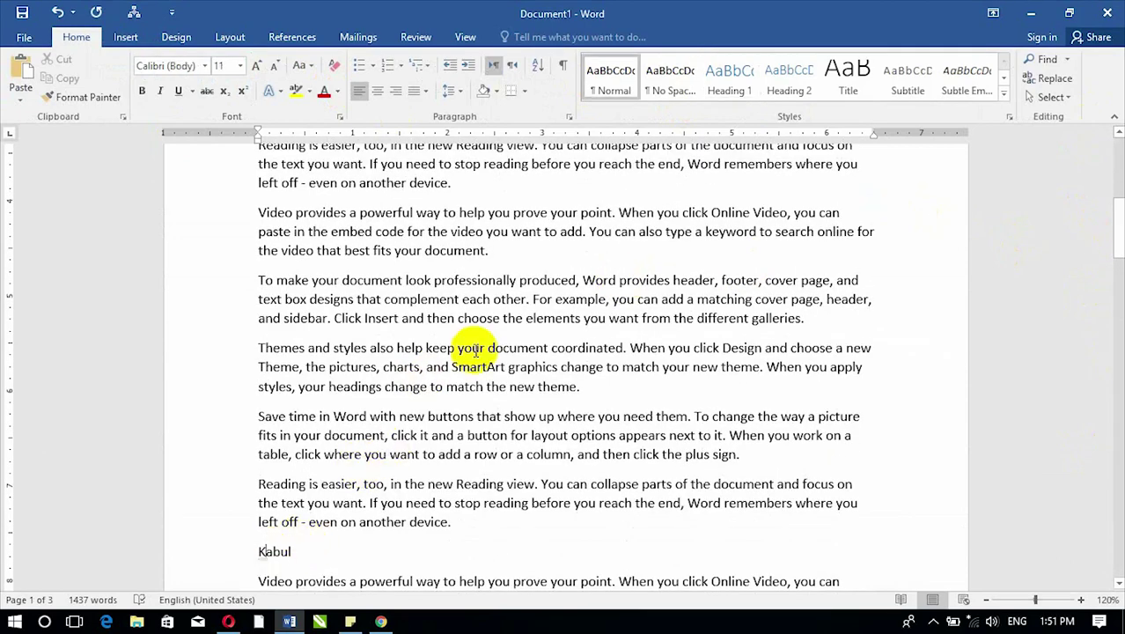
click(720, 83)
scroll(1116, 388, down, 4)
scroll(1116, 394, down, 8)
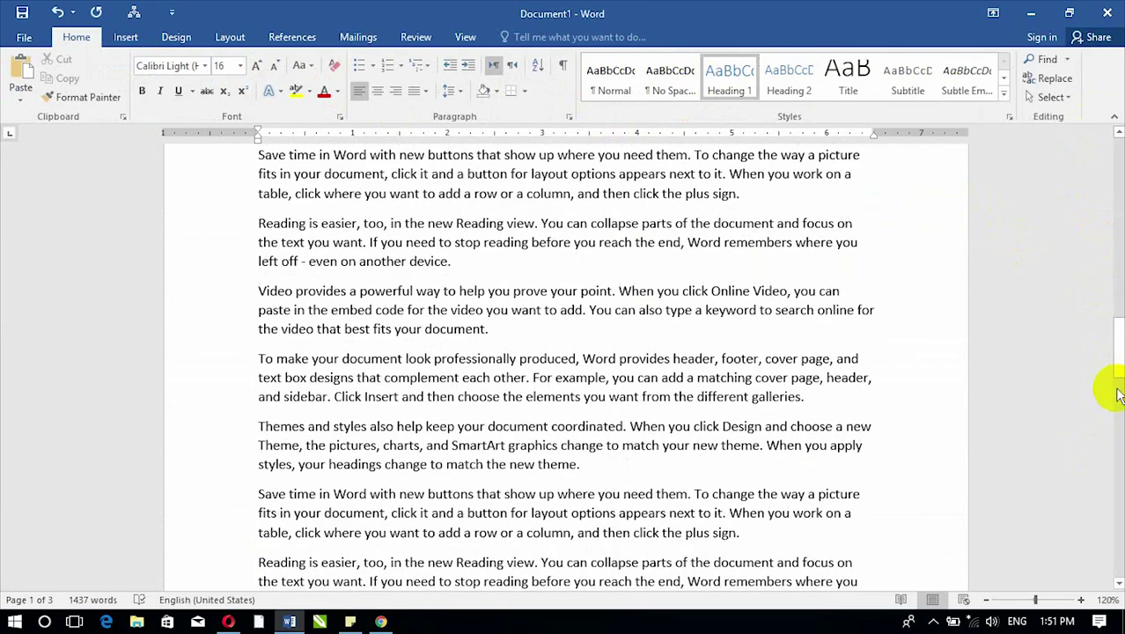
scroll(1116, 394, down, 8)
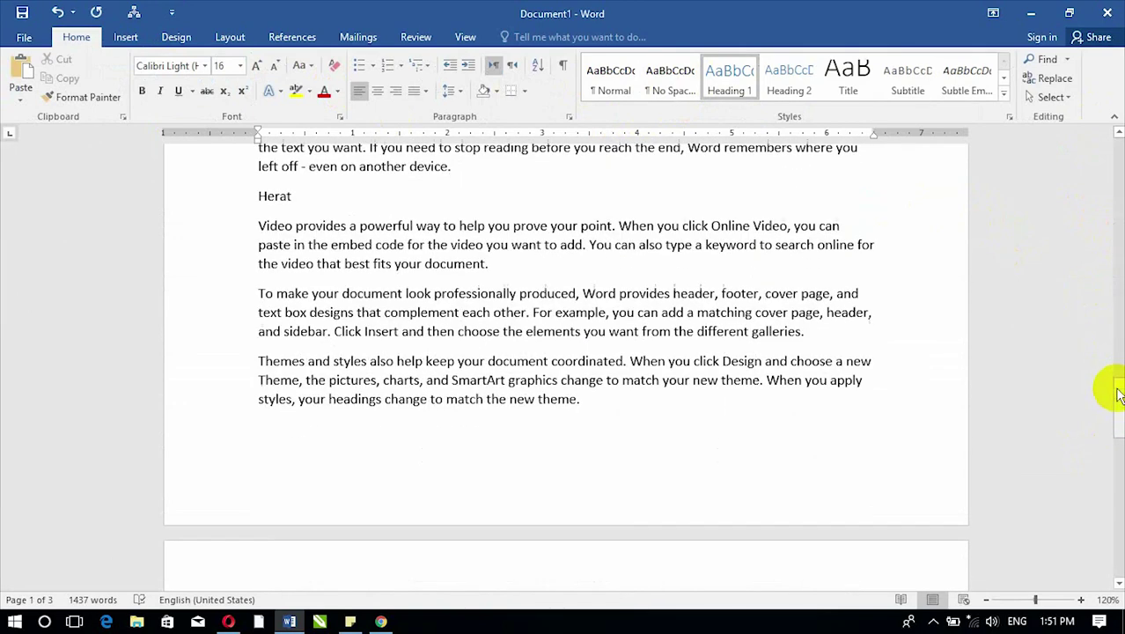
click(289, 203)
click(723, 88)
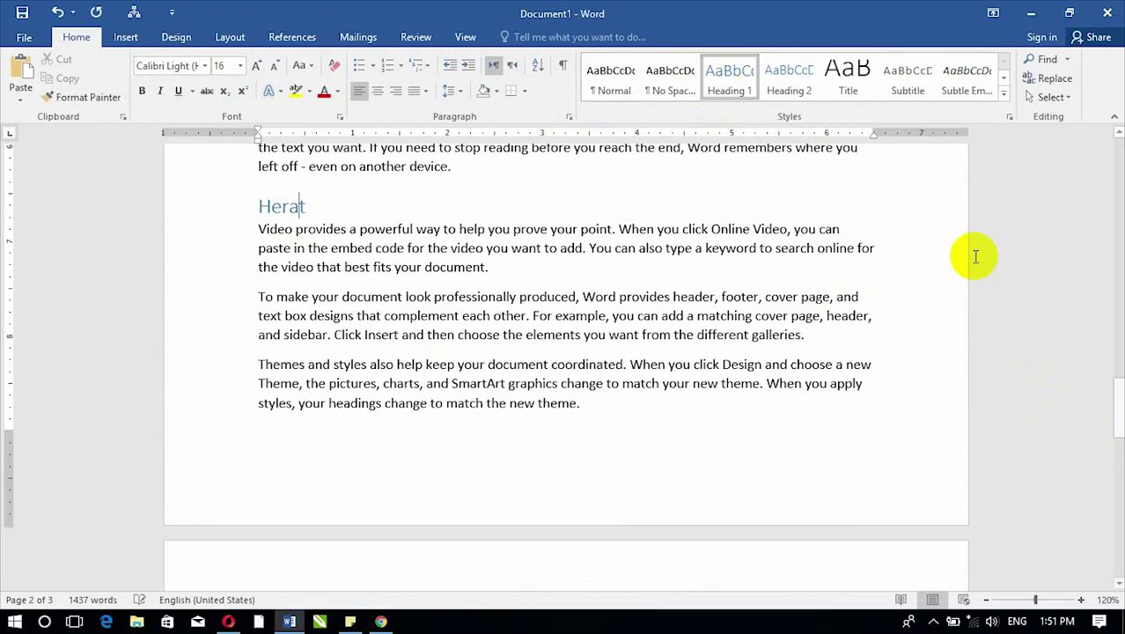
drag(1116, 403, 1116, 159)
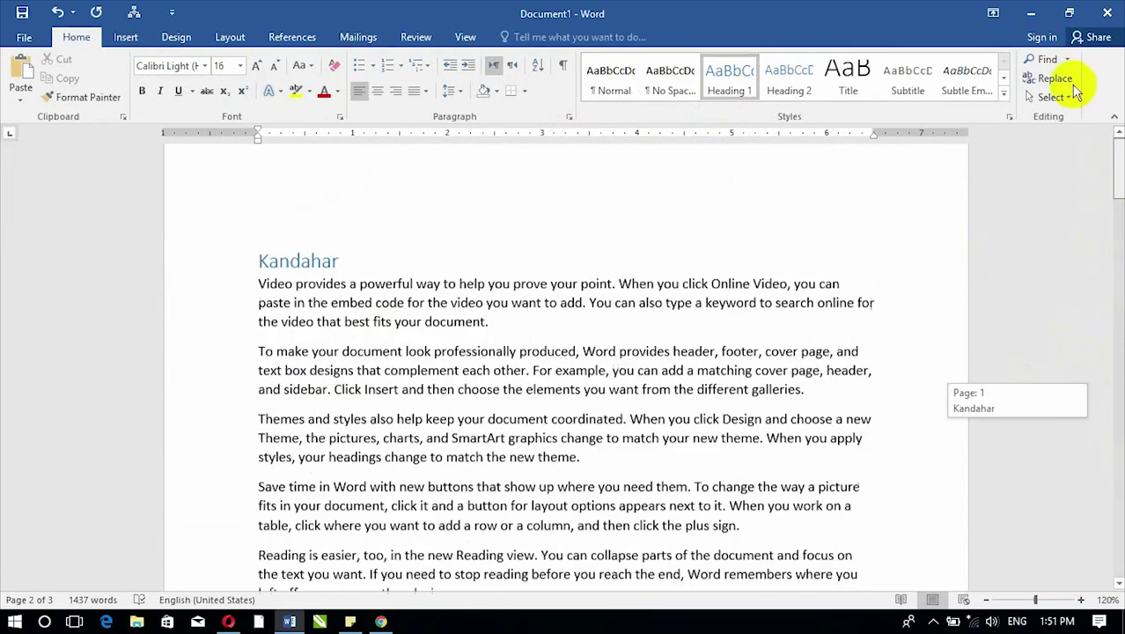
- Add Kandahar, Herat and Kabul as separate lines at the end of the document
click(259, 260)
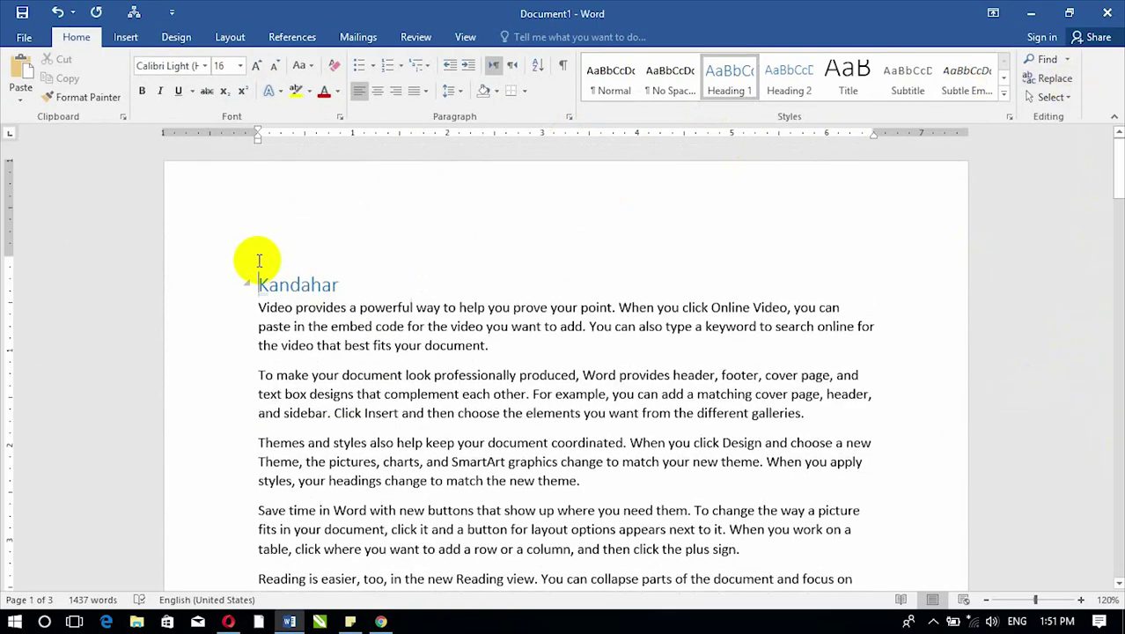
key(Return)
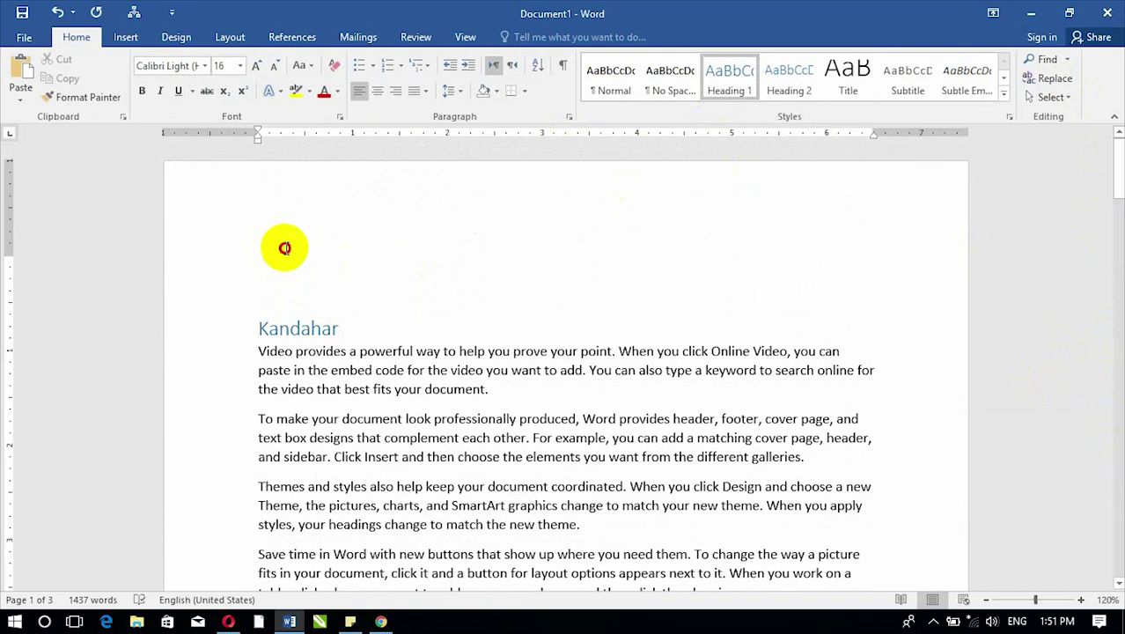
text(kandahaa)
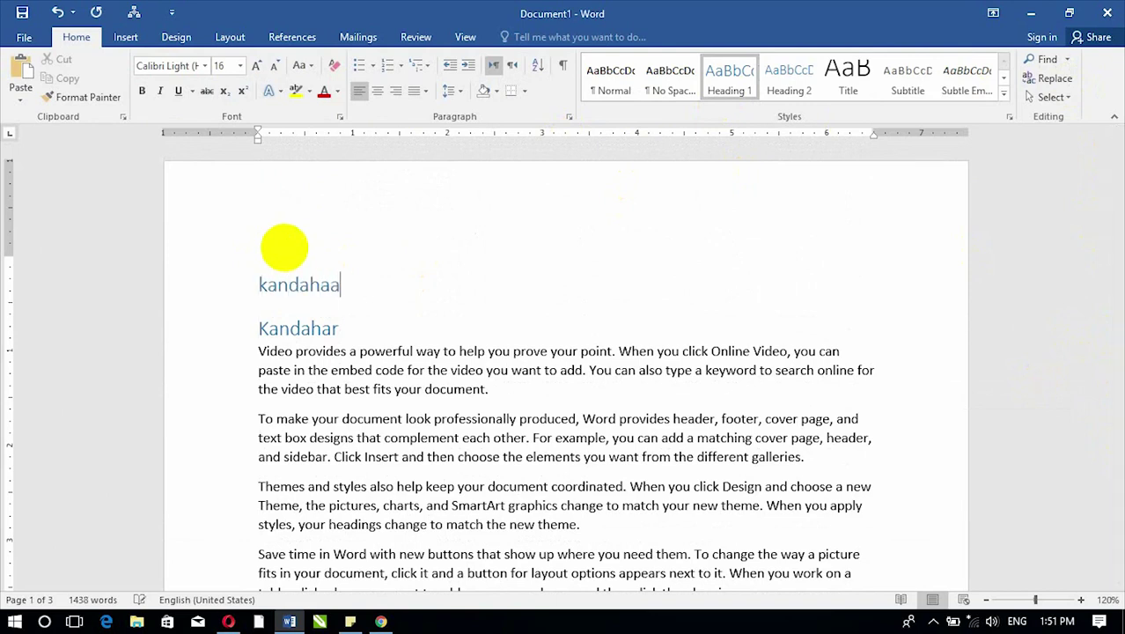
key(BackSpace)
key(BackSpace)
key(BackSpace)
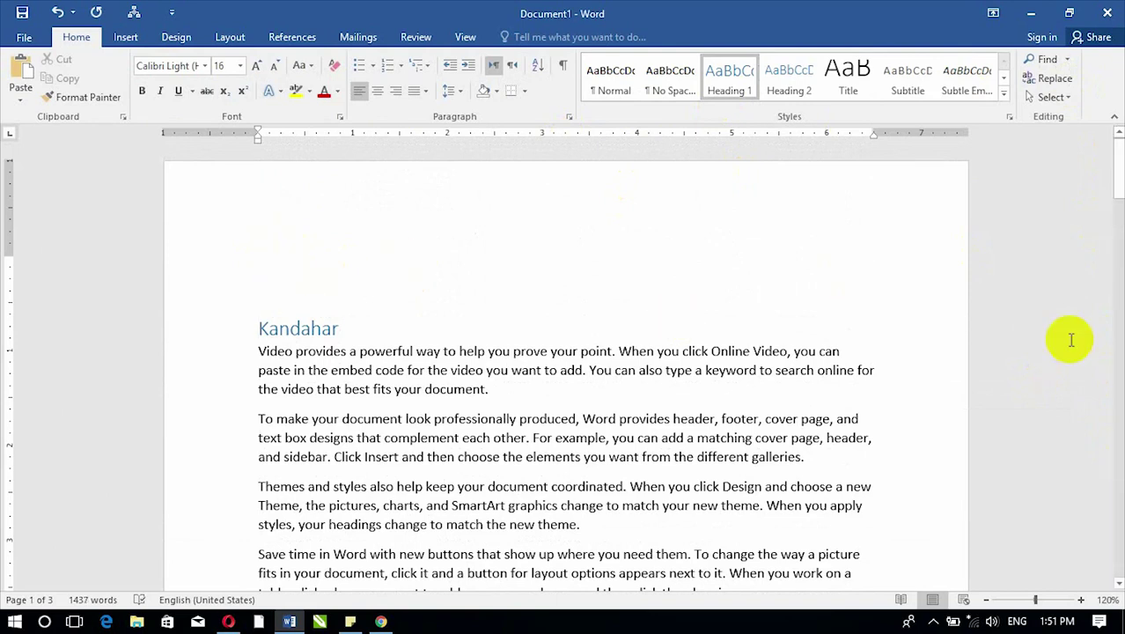
drag(1118, 179, 1083, 555)
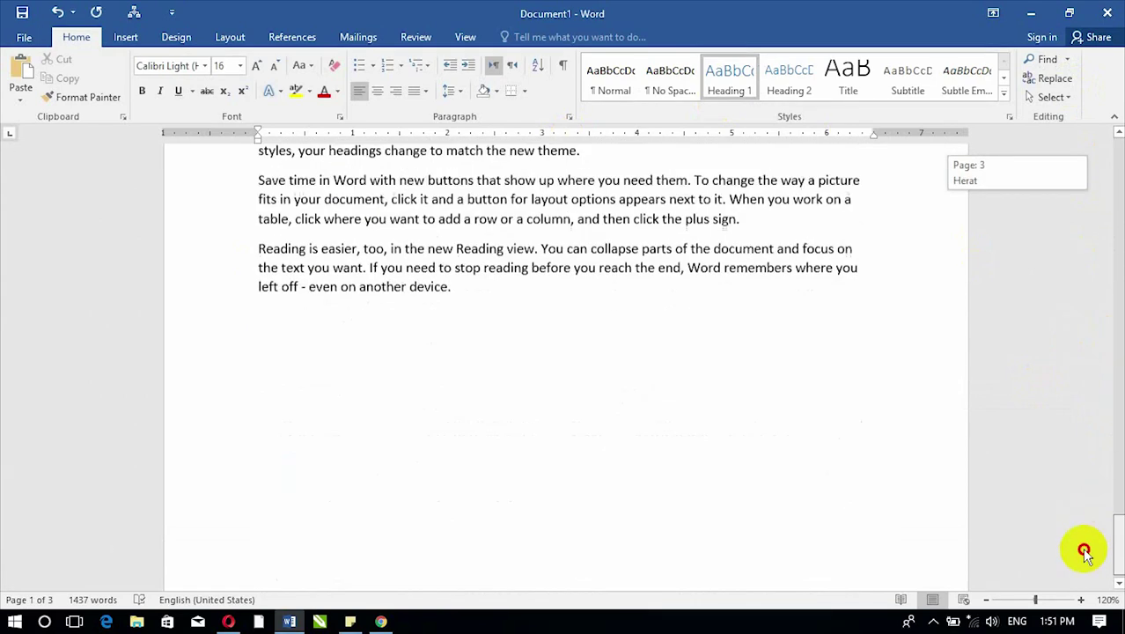
click(548, 383)
text(kan)
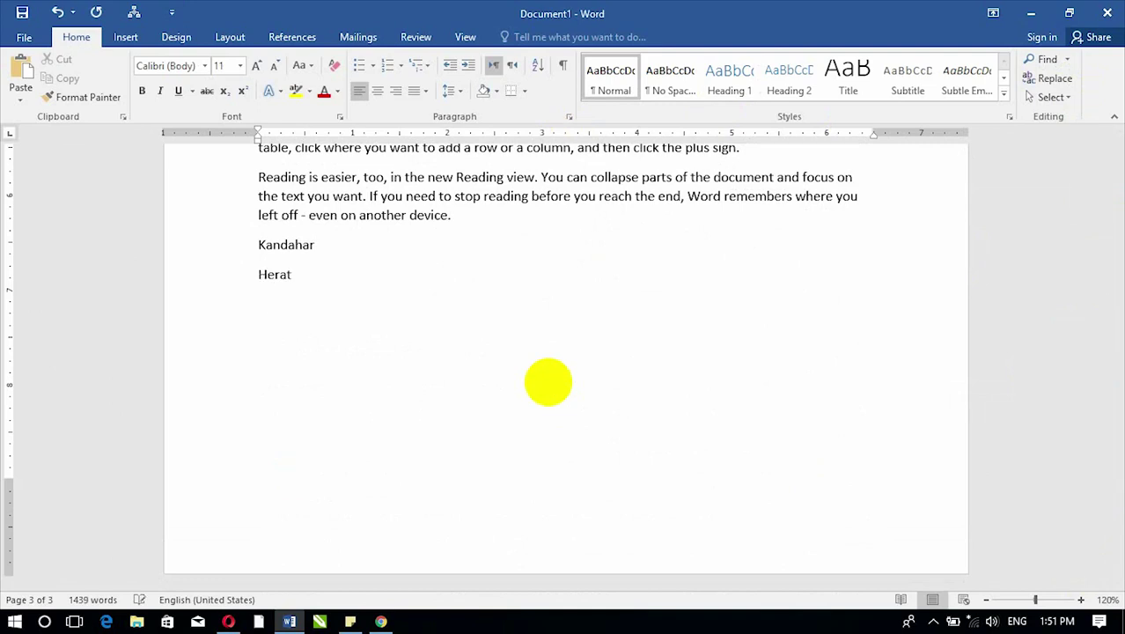
text(kabul)
text(Kabul)
key(Return)
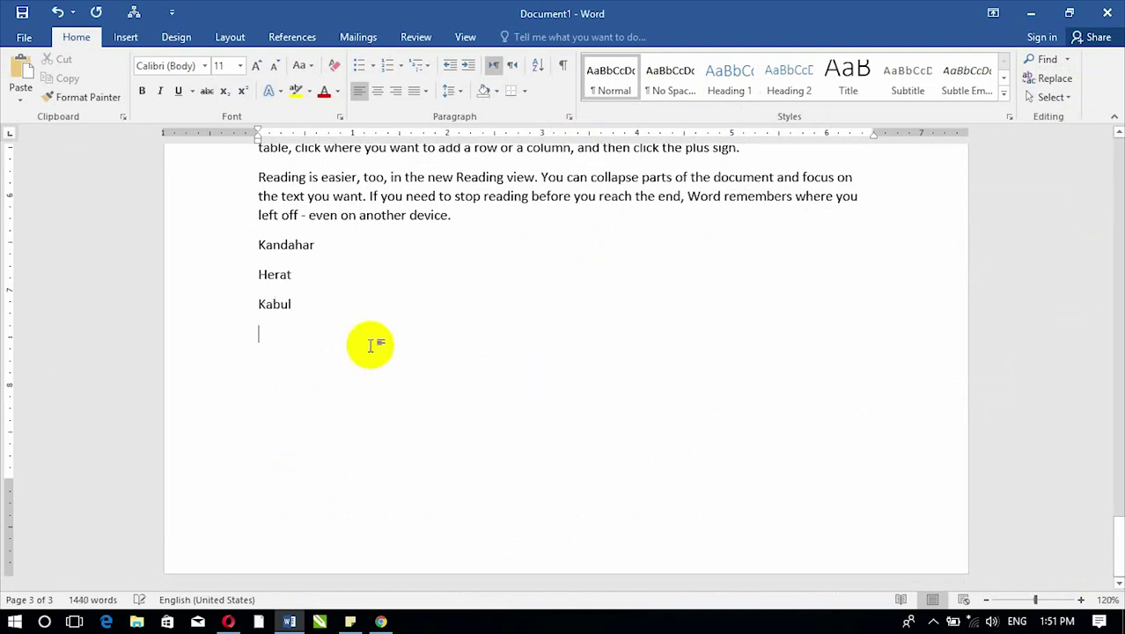
- Hyperlink the closing Kandahar line to the Kandahar heading in this document
click(233, 242)
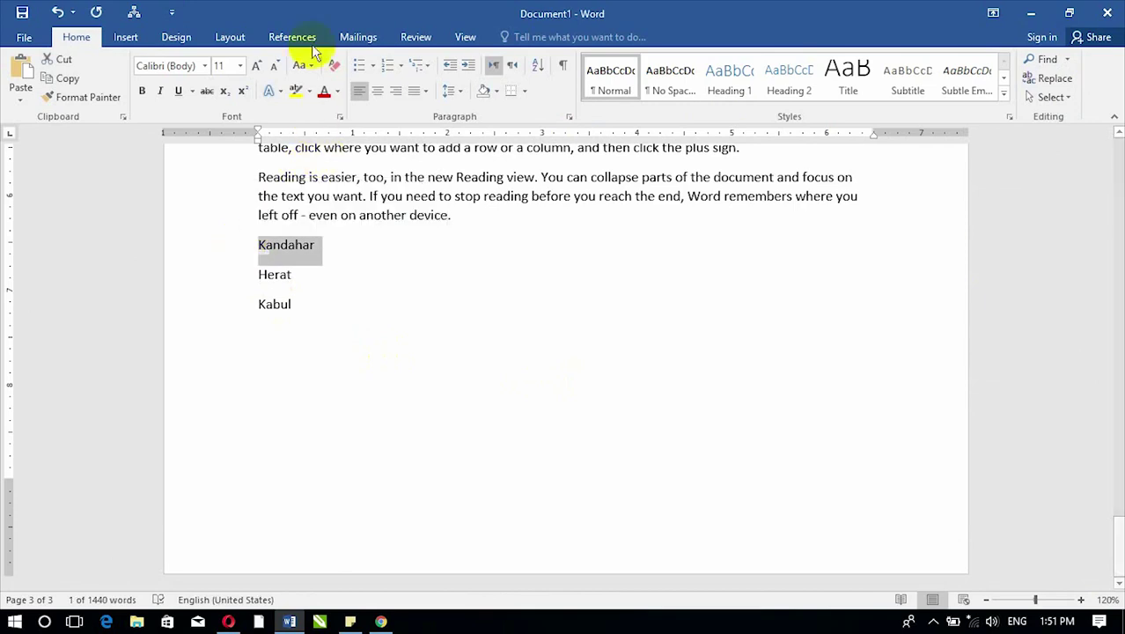
click(141, 39)
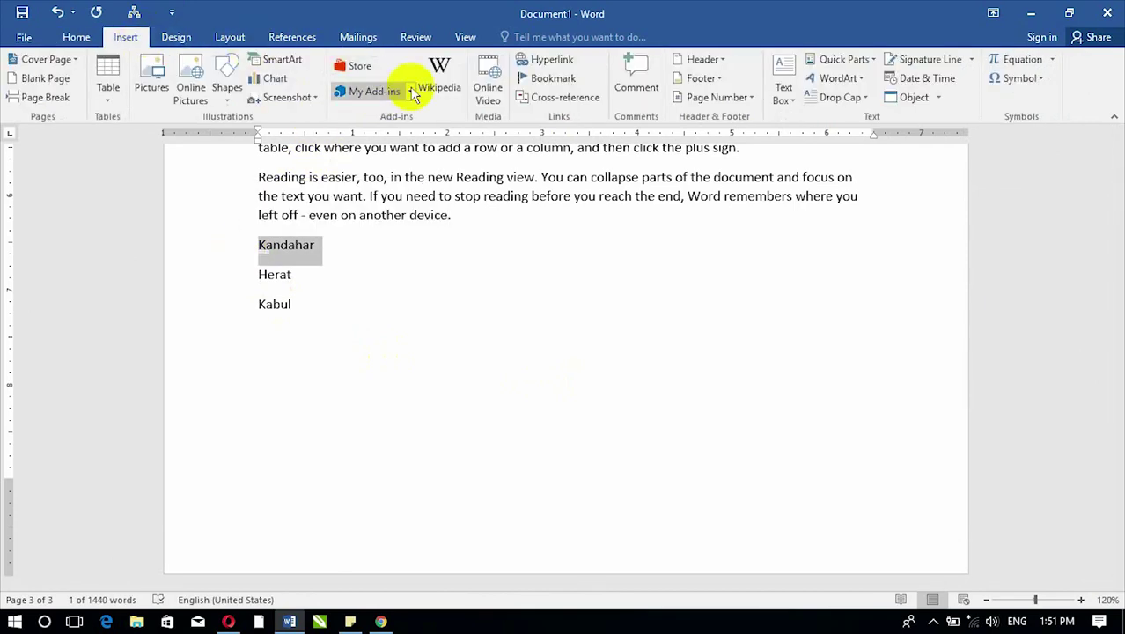
click(539, 62)
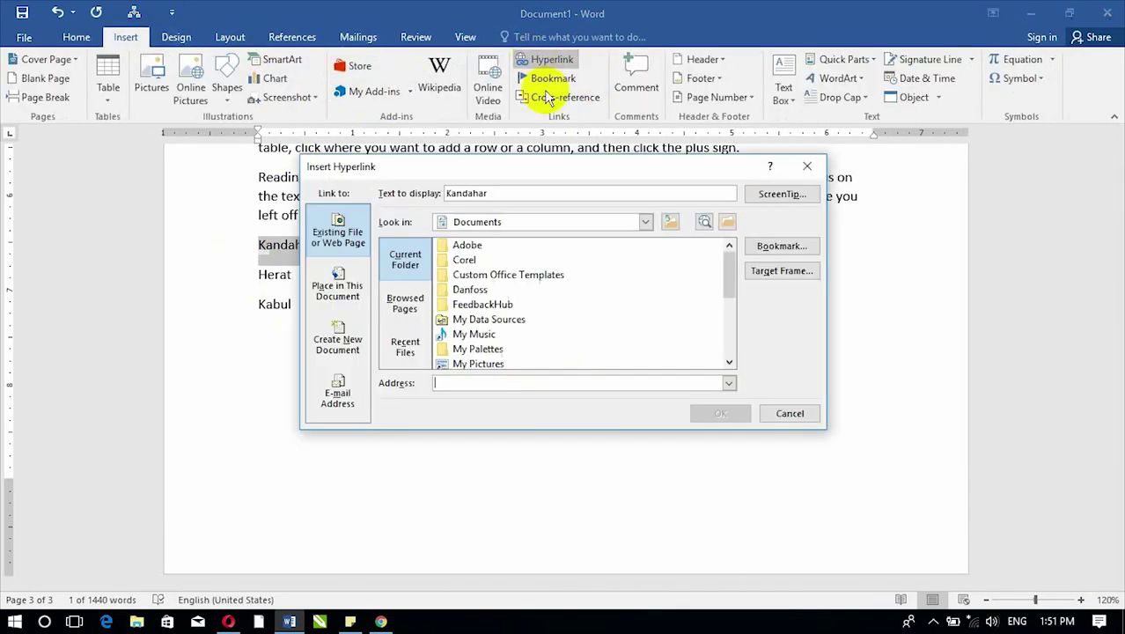
click(338, 291)
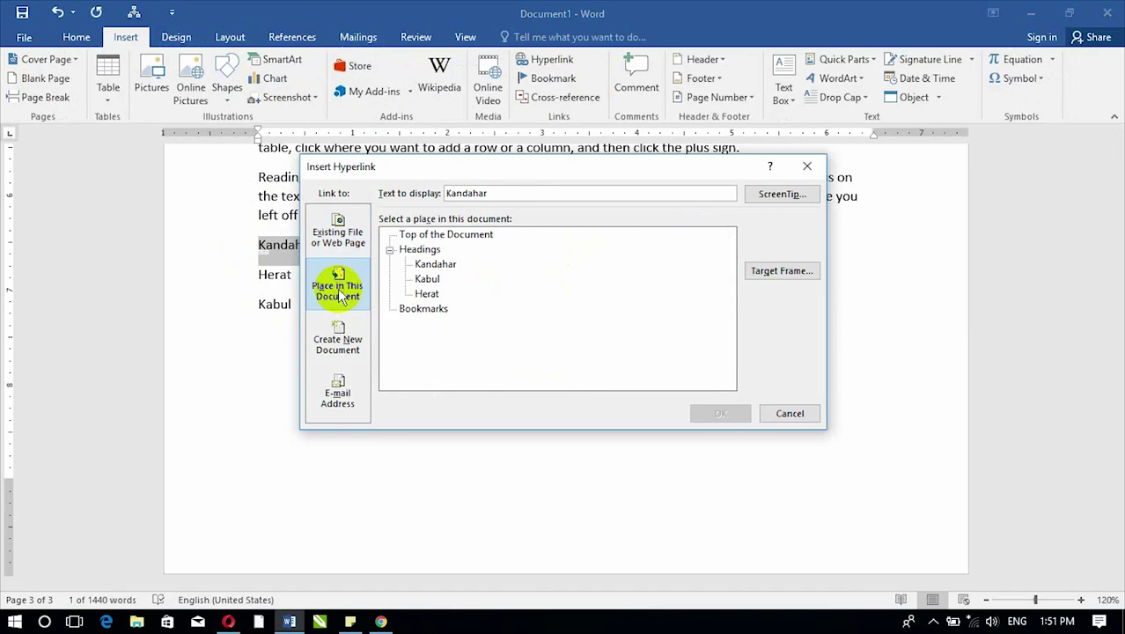
click(436, 264)
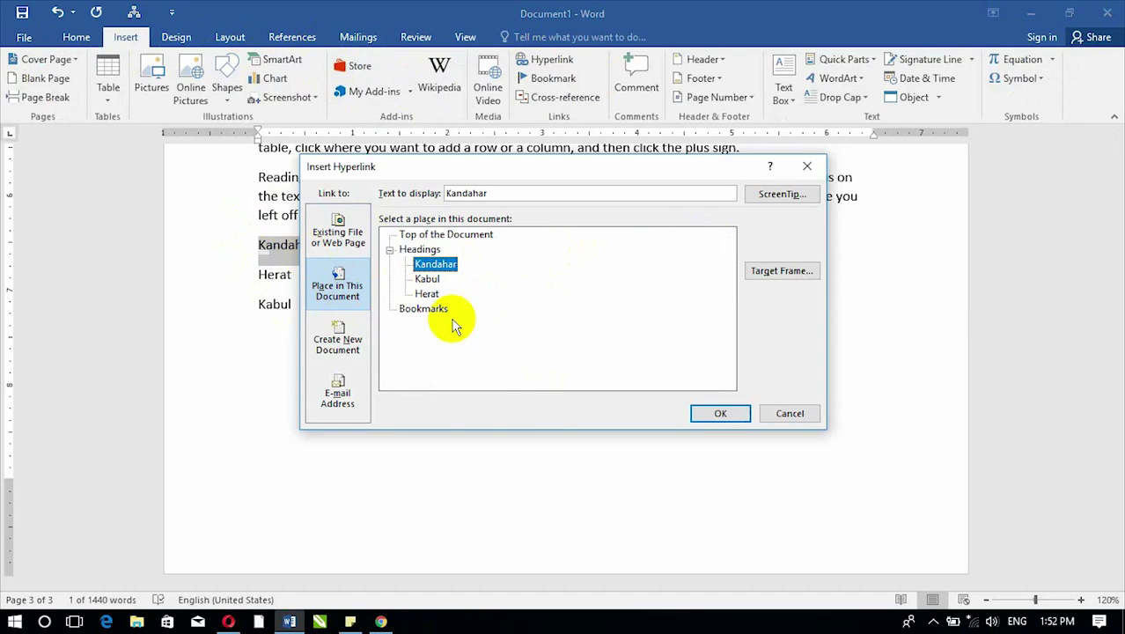
click(719, 412)
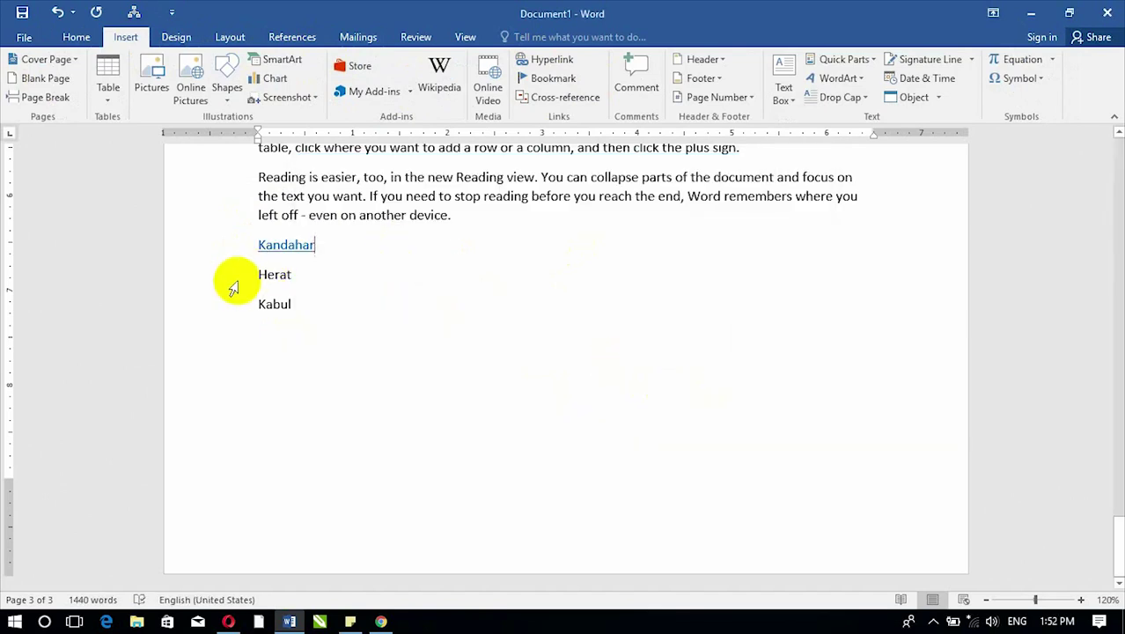
- Hyperlink the Herat and Kabul lines to their matching headings
click(230, 277)
click(551, 60)
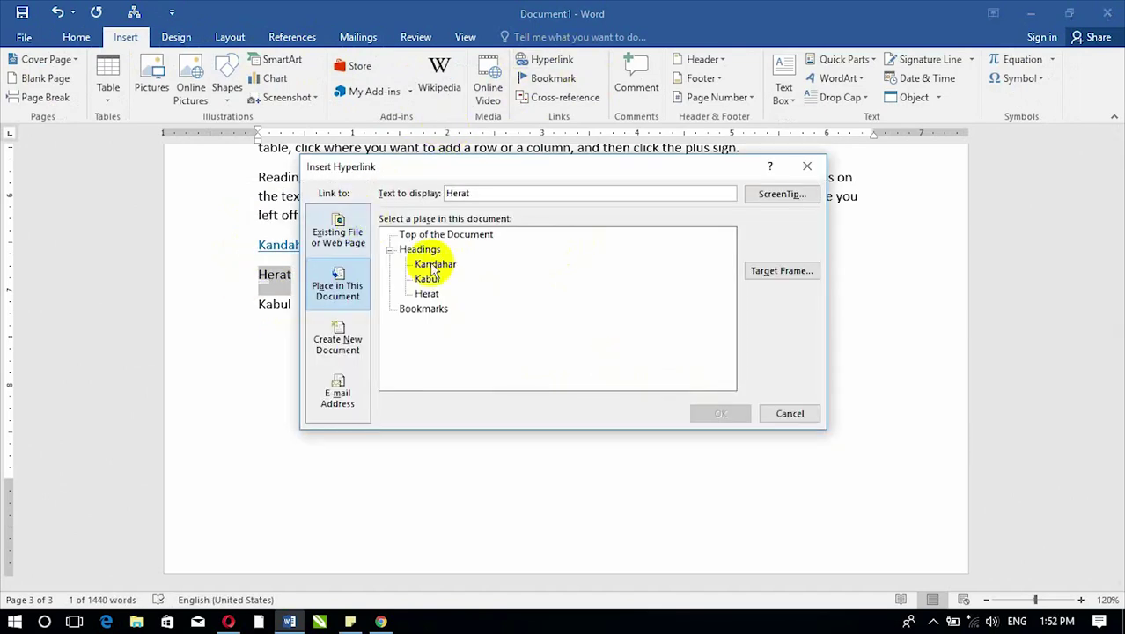
click(426, 294)
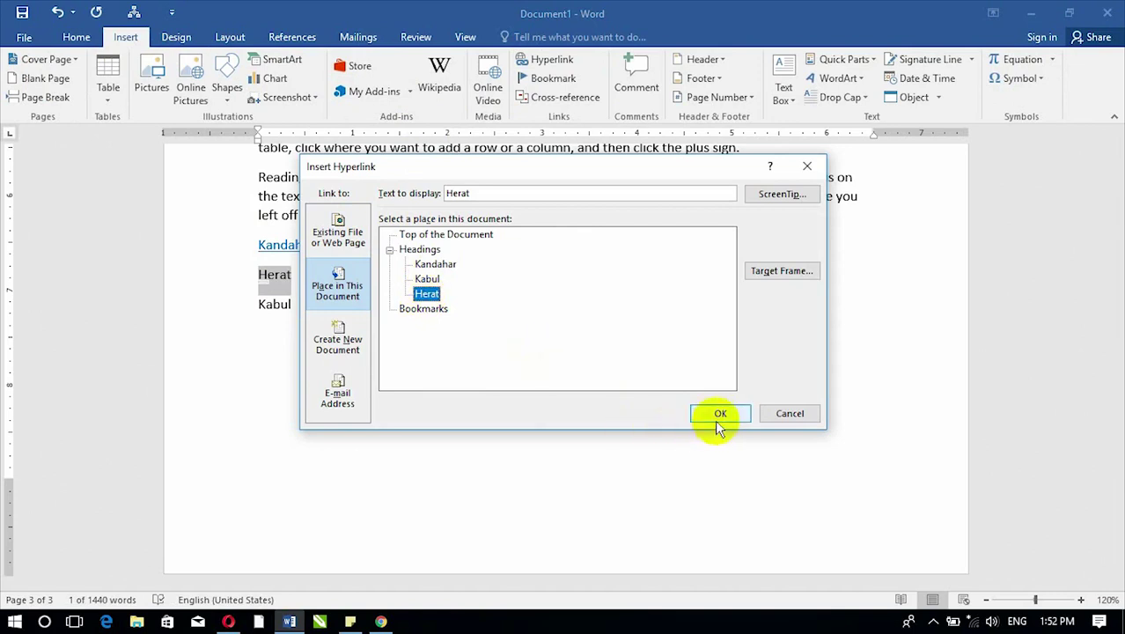
click(718, 414)
click(235, 312)
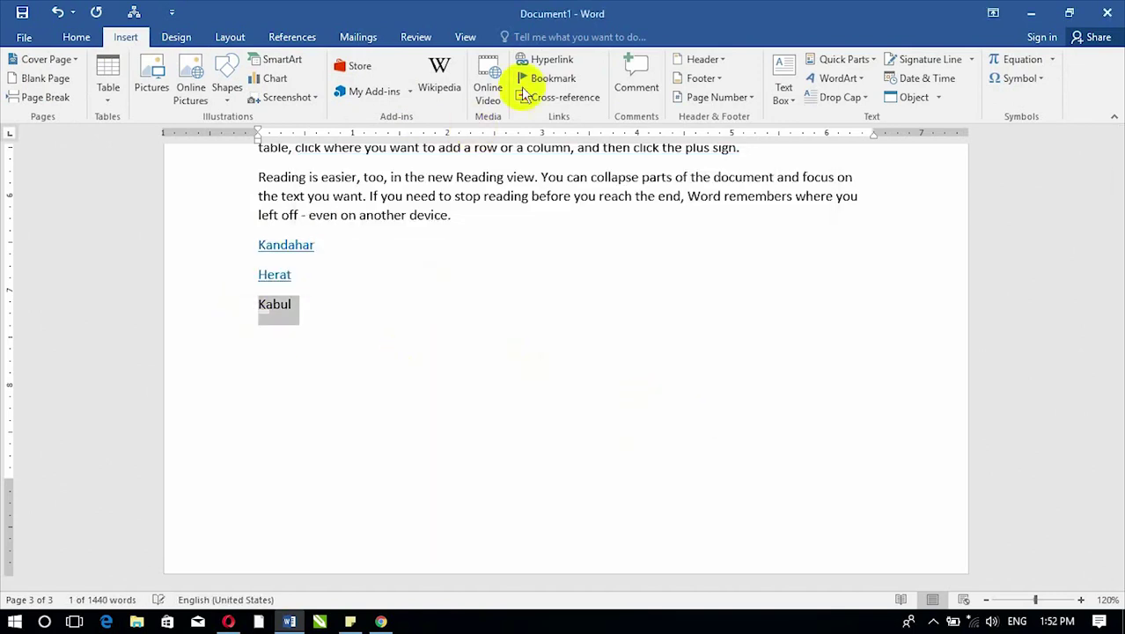
click(546, 60)
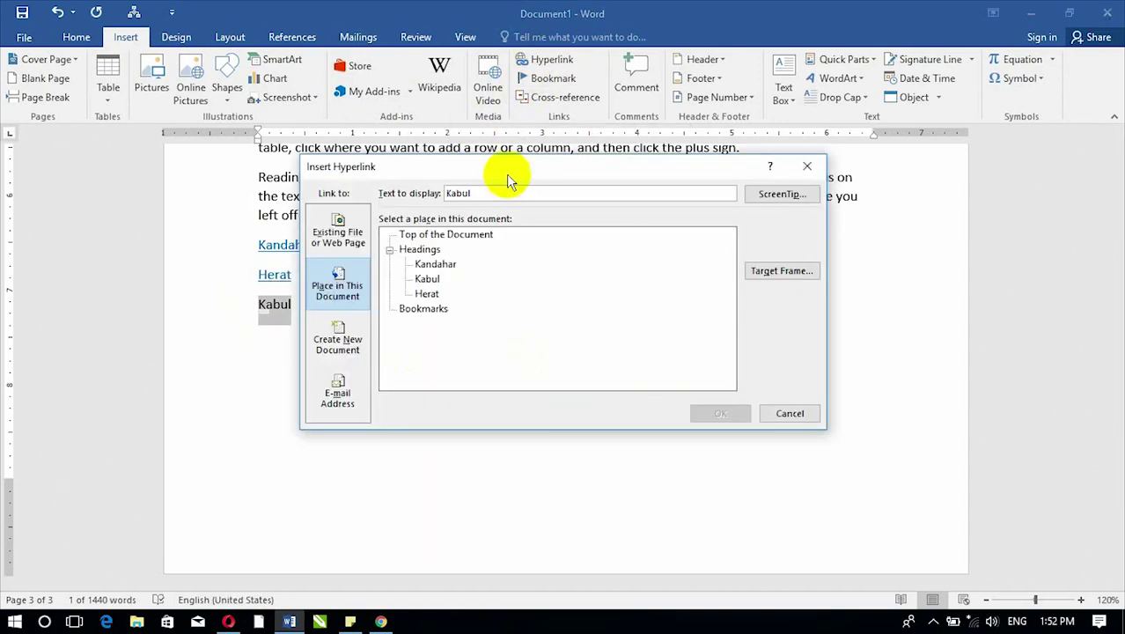
click(427, 279)
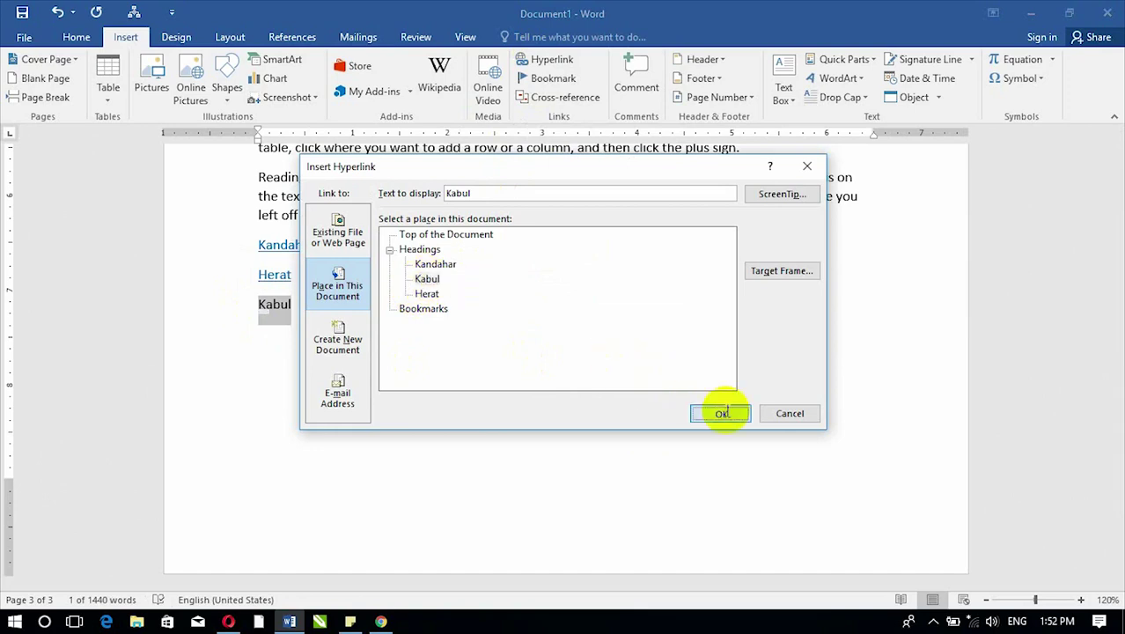
click(720, 413)
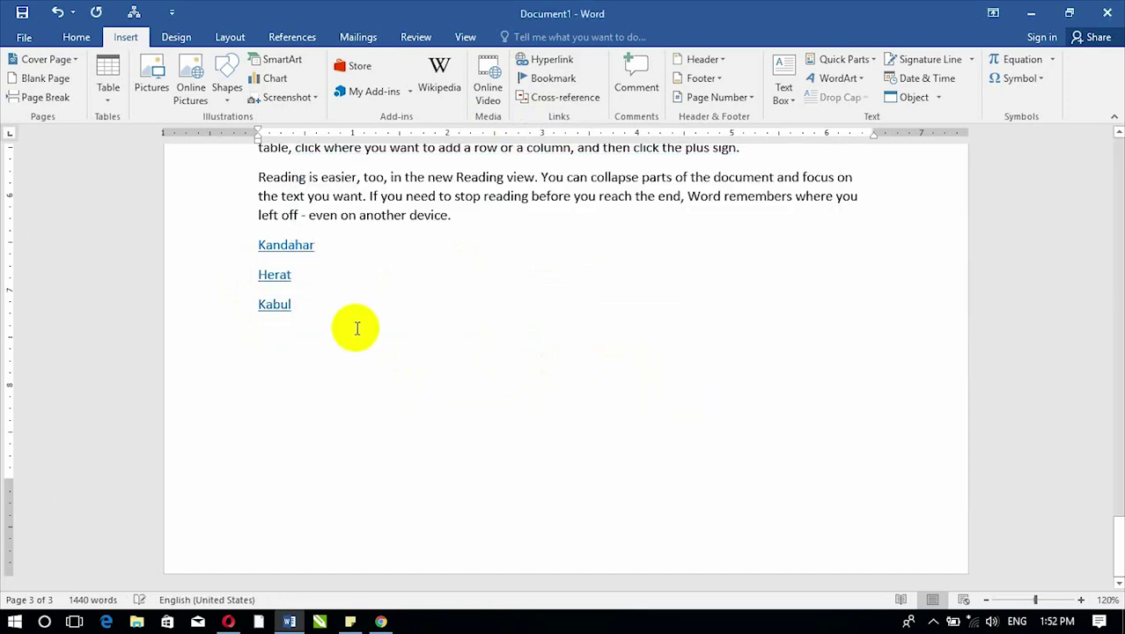
- Follow the Kandahar link to page 1, then cancel a new-document hyperlink
ctrl+click(299, 254)
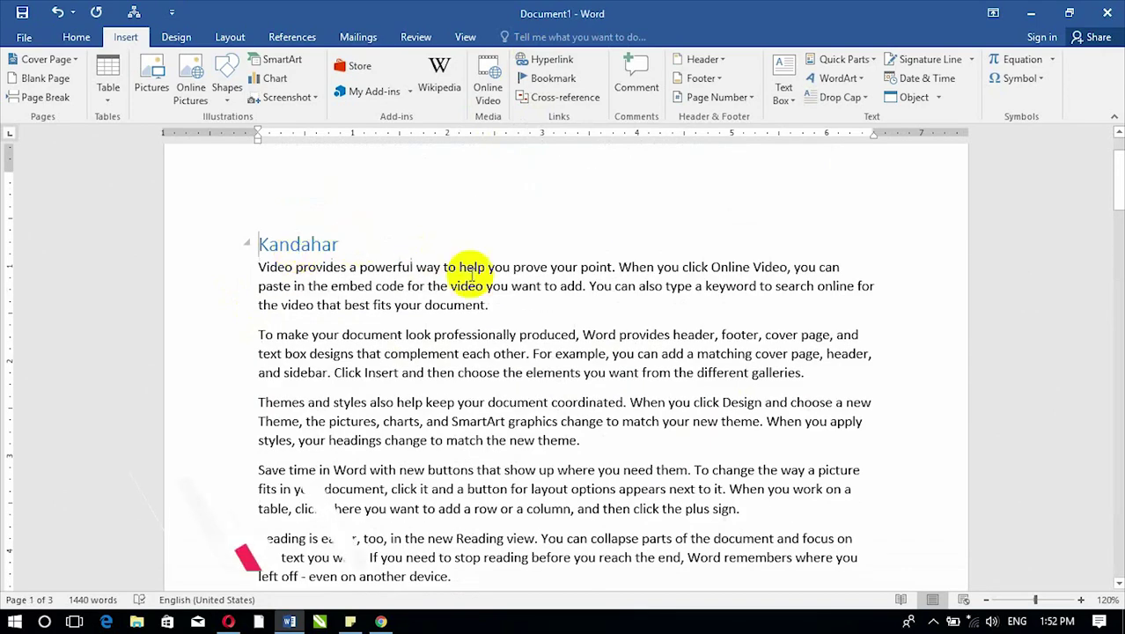
click(552, 61)
click(337, 339)
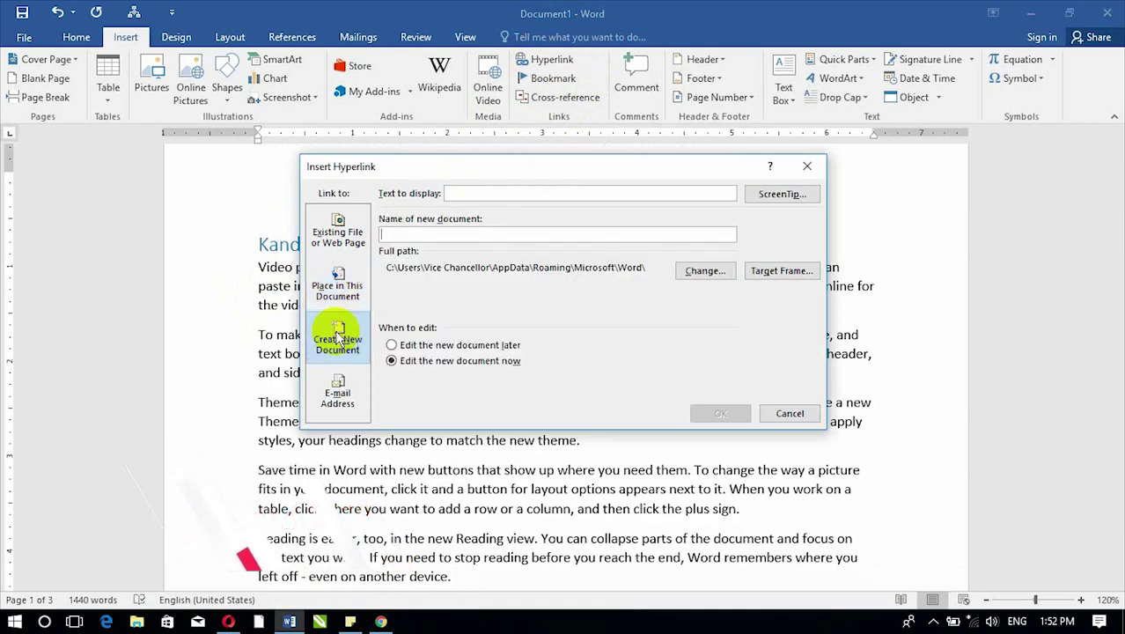
click(787, 418)
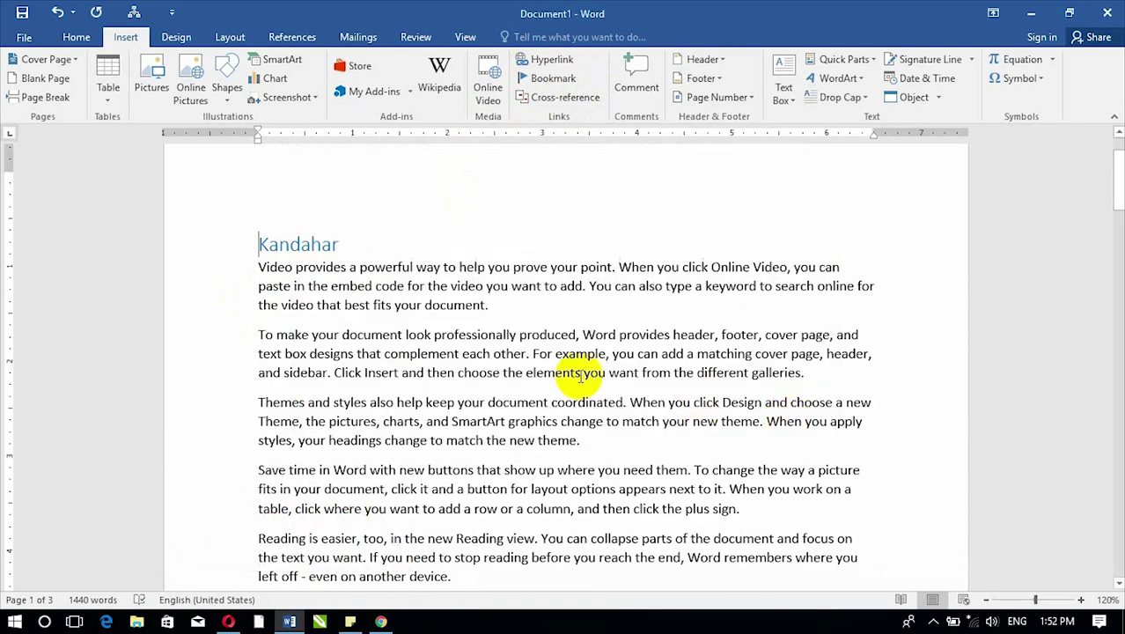
- Type 'Kandahar University' in a new blank document and select it
key(ctrl+n)
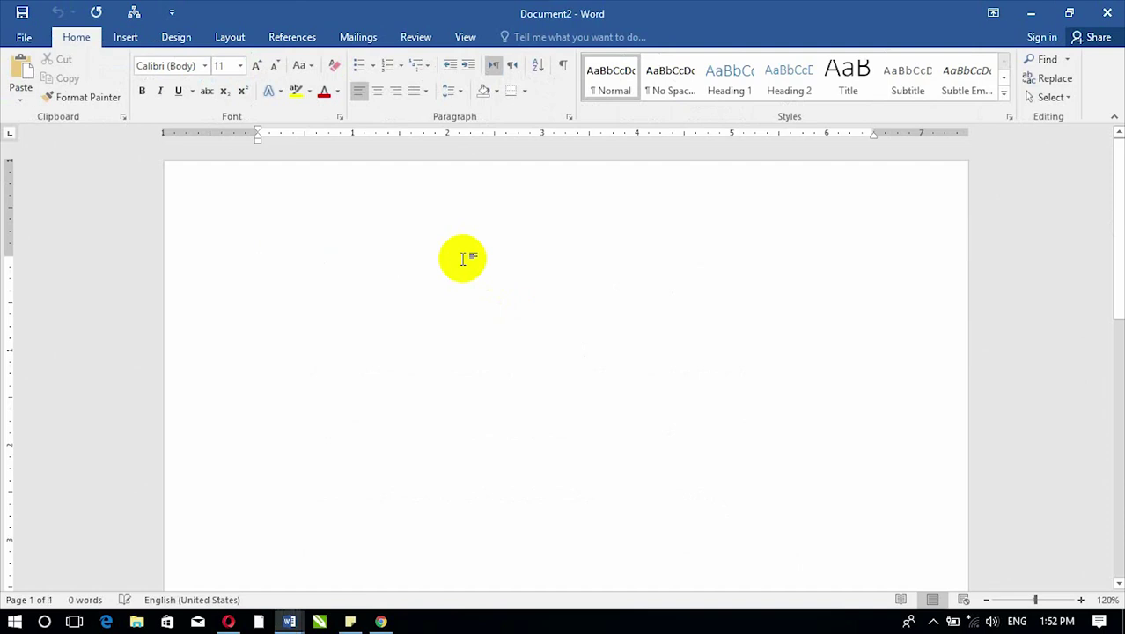
text(Kandahar University)
key(Return)
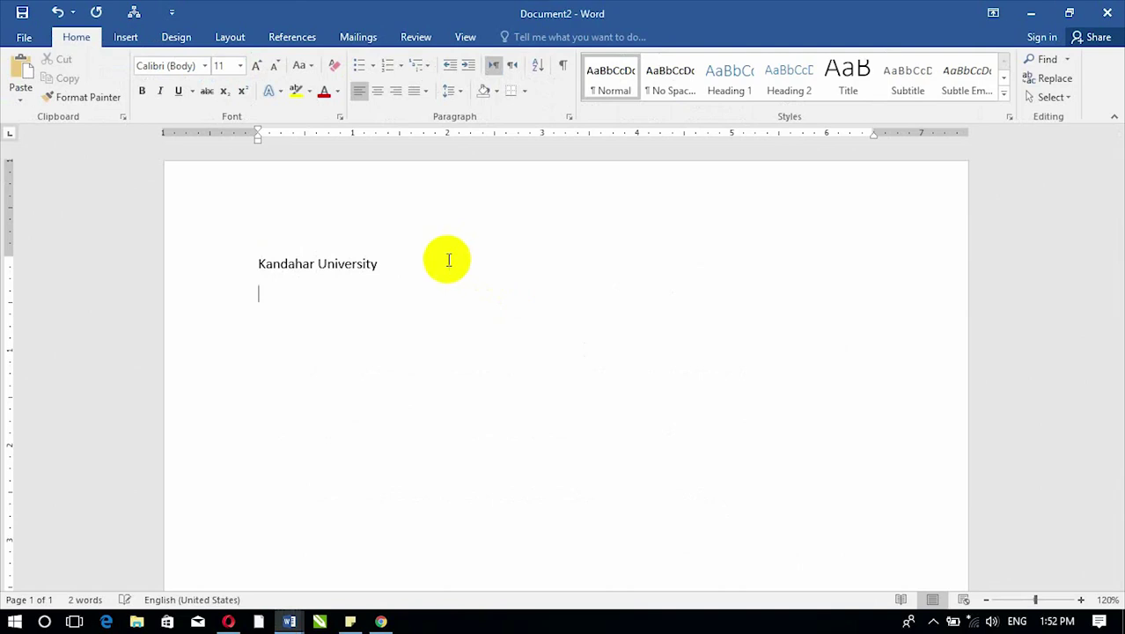
click(223, 263)
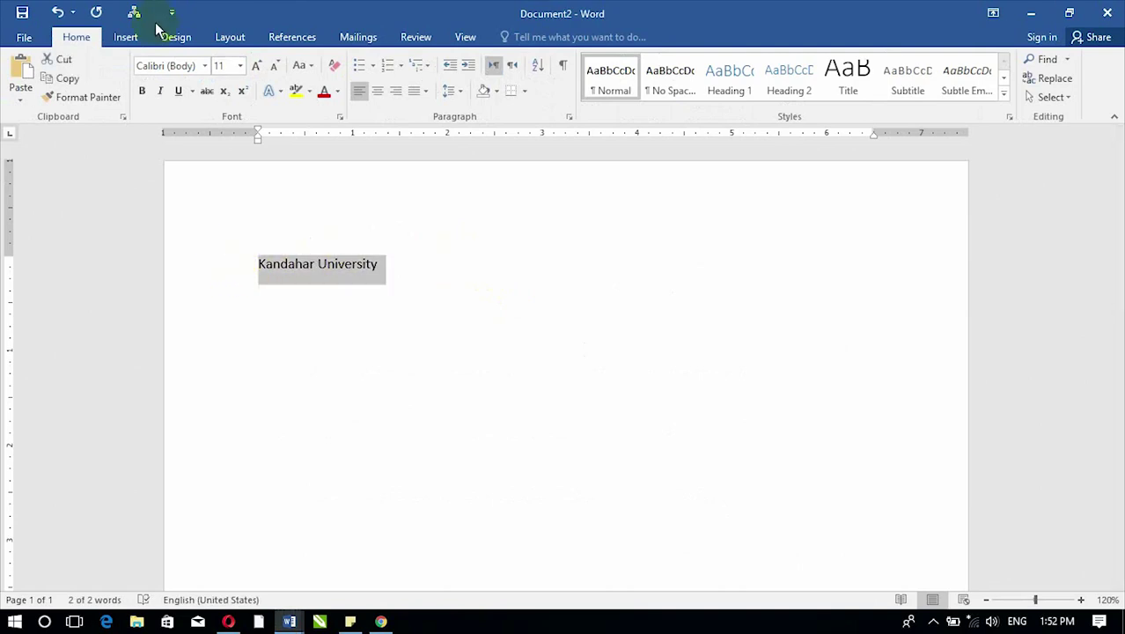
- Link it to a new document named 'Kandahar University,Afghanistan', then close that file
click(126, 40)
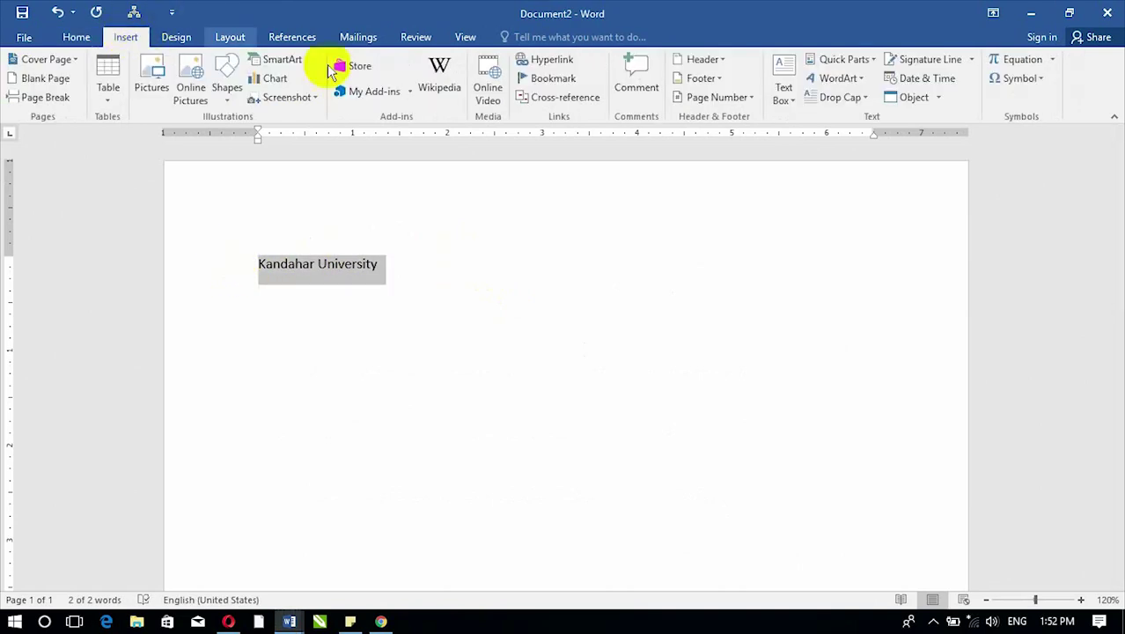
click(543, 60)
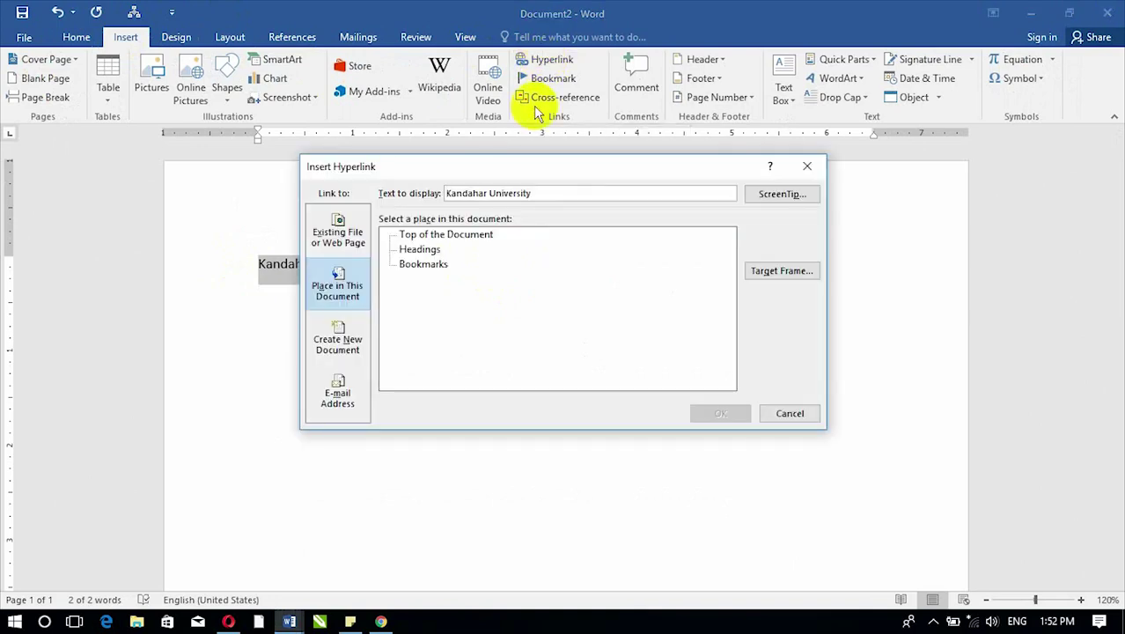
click(343, 330)
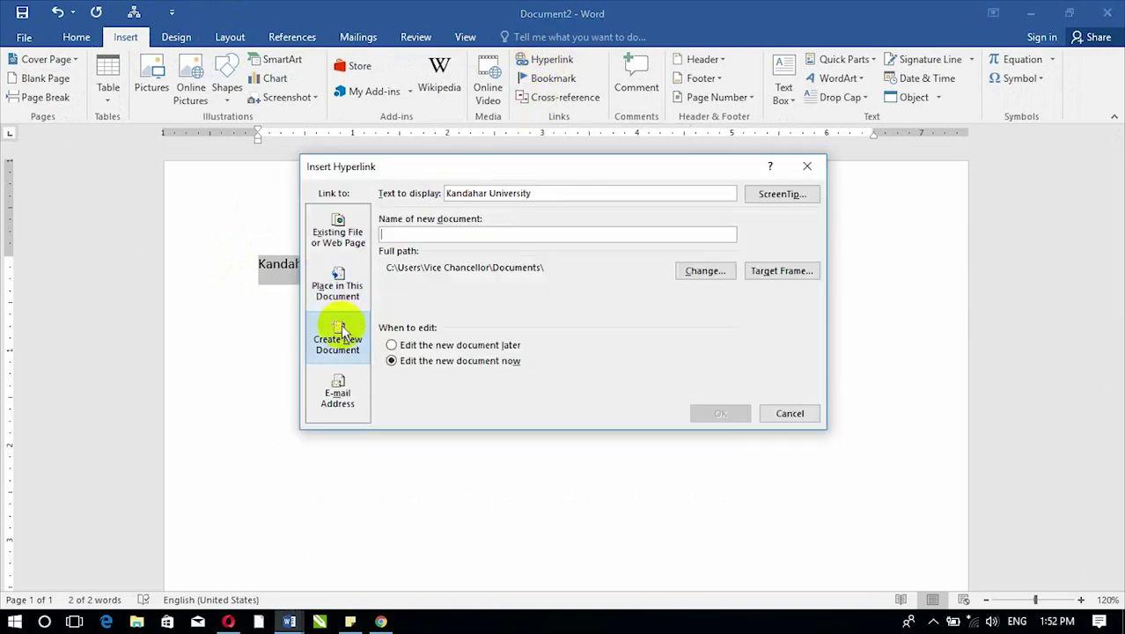
drag(420, 167, 528, 237)
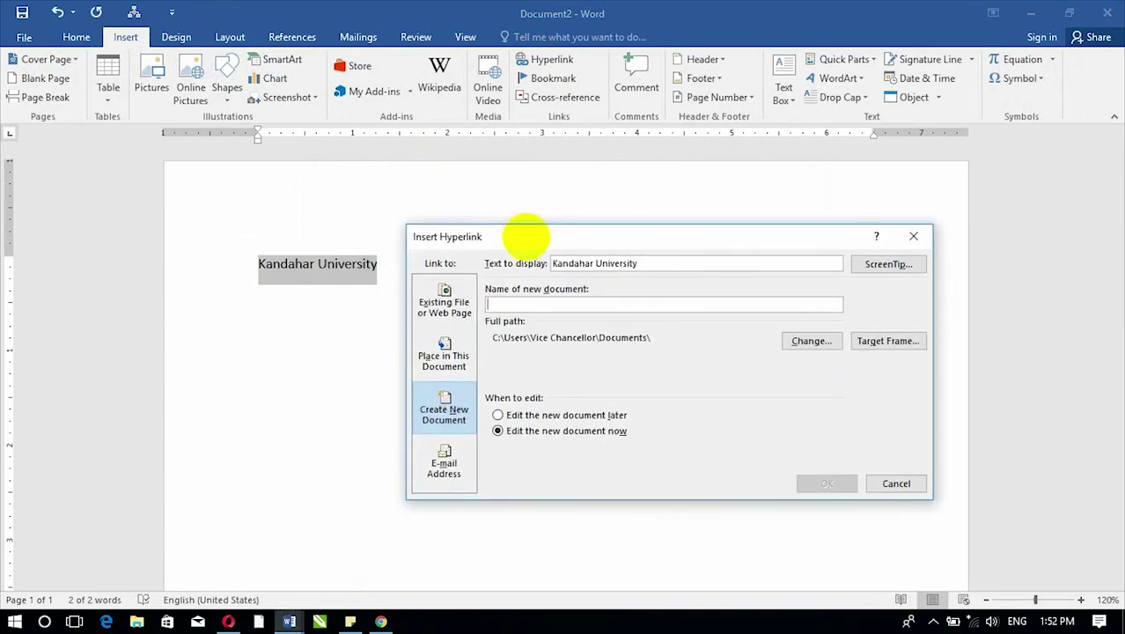
text(Kandahar University,Afghanistan)
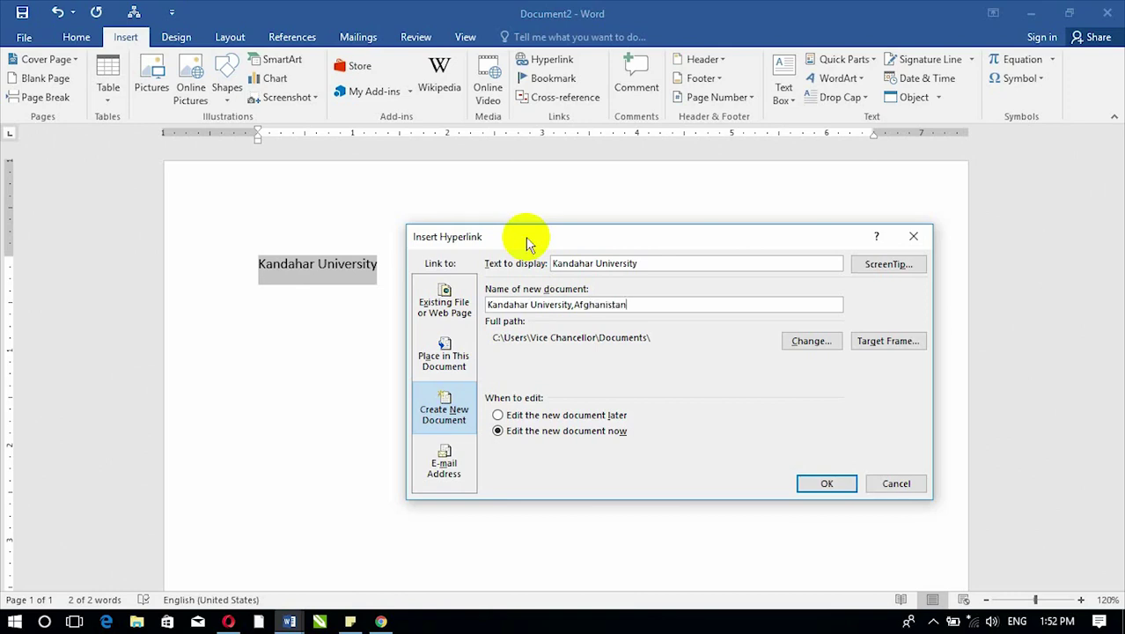
click(831, 482)
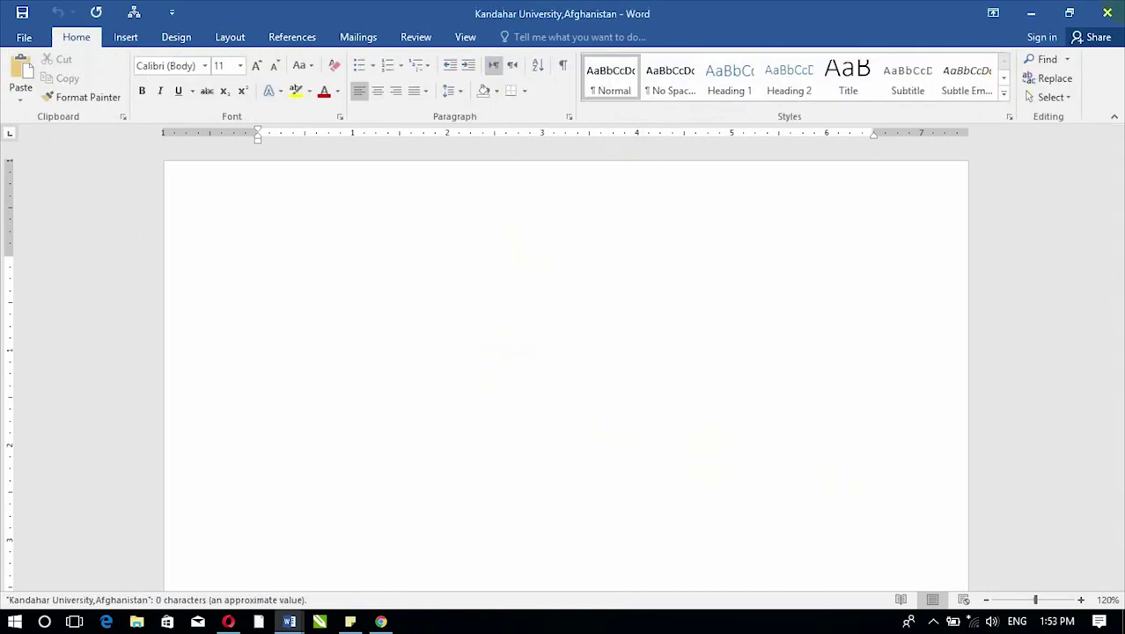
click(1107, 15)
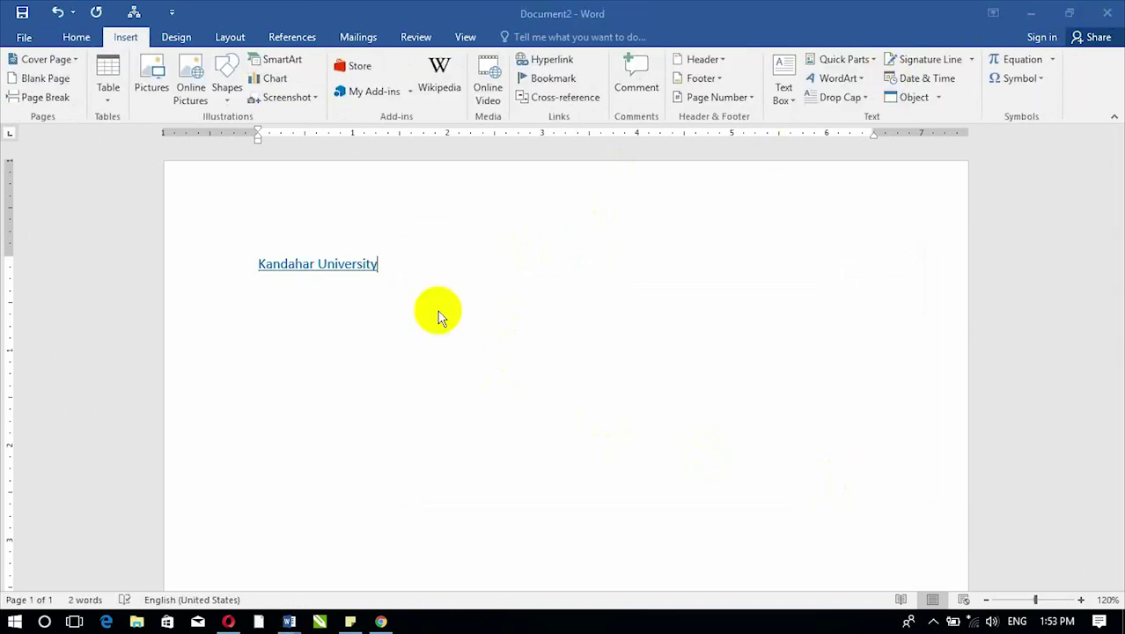
- Follow the Kandahar University link and accept the security notice to open the linked document
ctrl+click(356, 275)
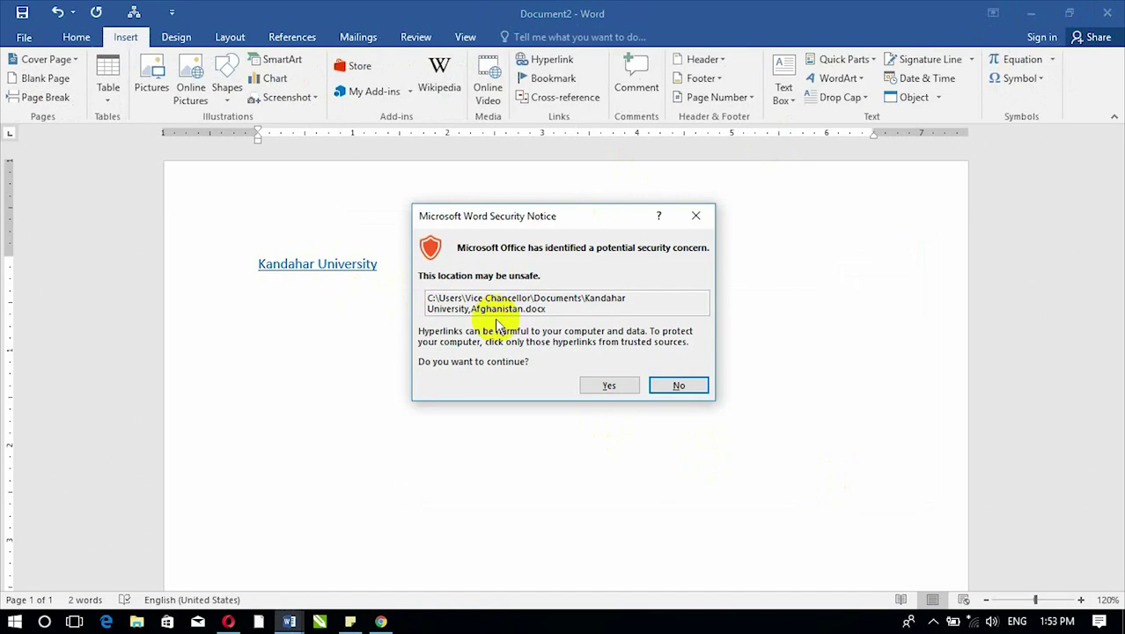
click(586, 381)
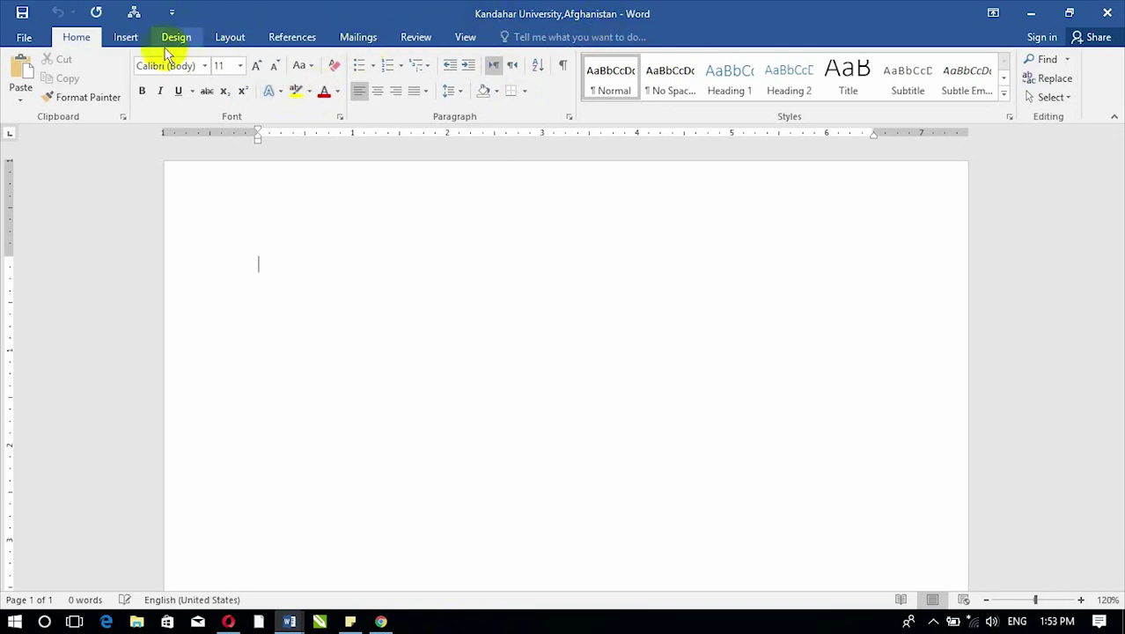
click(135, 49)
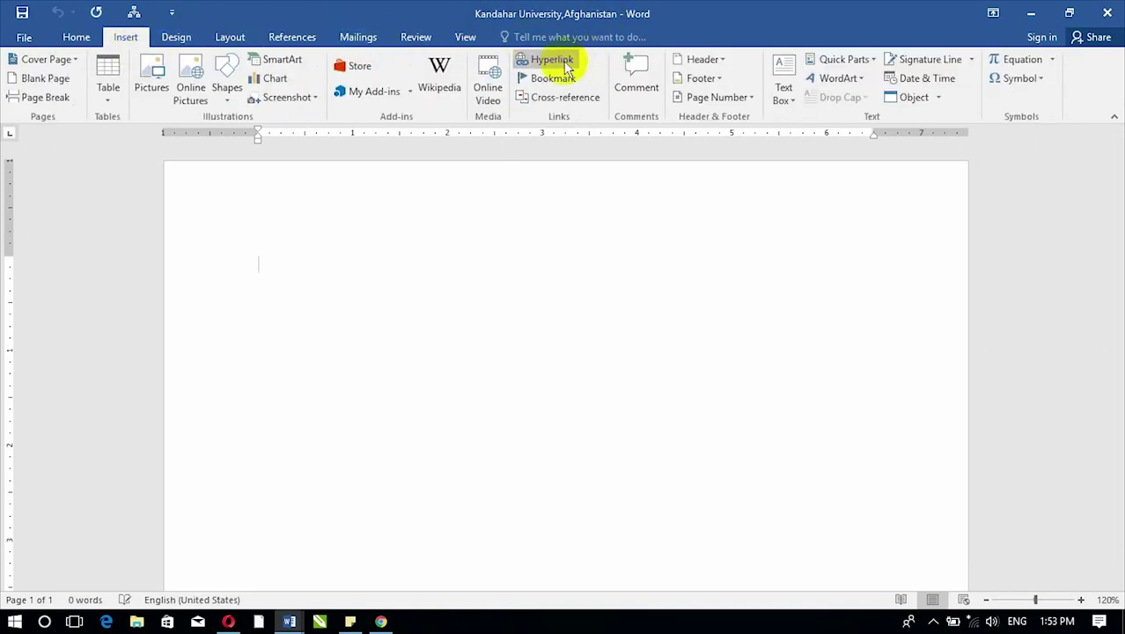
- Look at the hyperlink dialog's e-mail address option, then cancel without linking
click(539, 59)
click(438, 465)
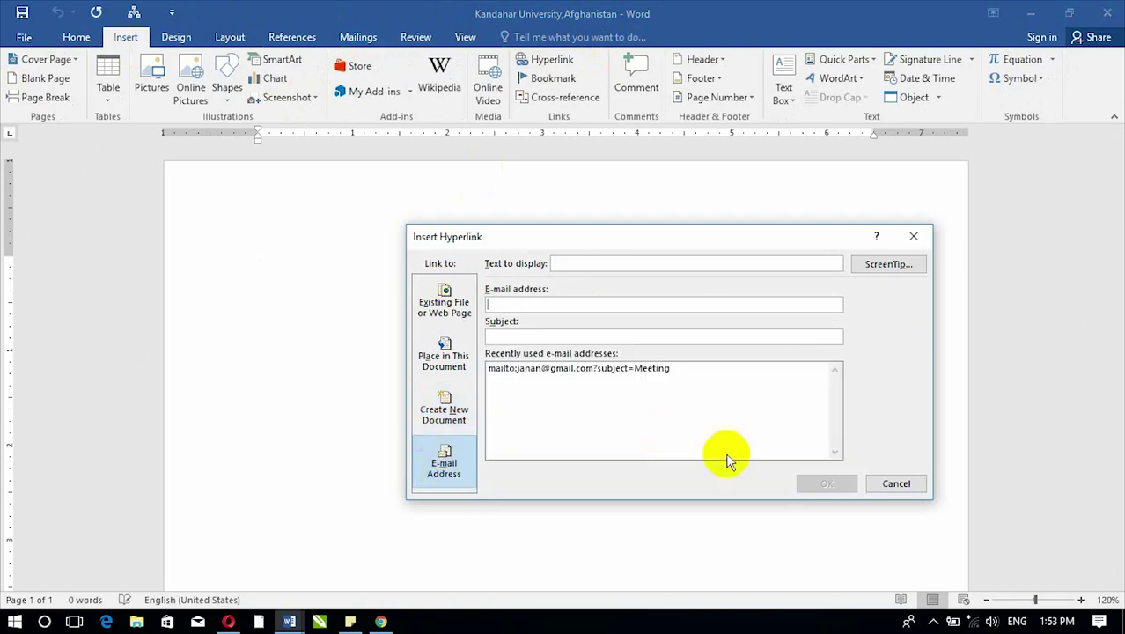
click(896, 484)
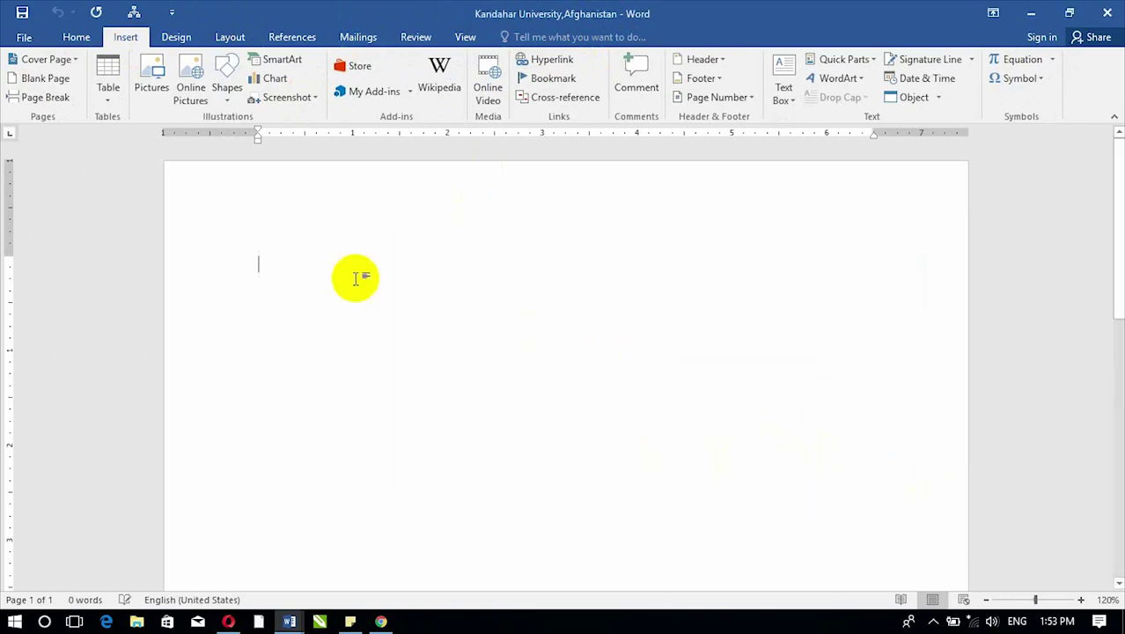
- Type a name and link it to an e-mail address with subject 'Meeting'
text(janan)
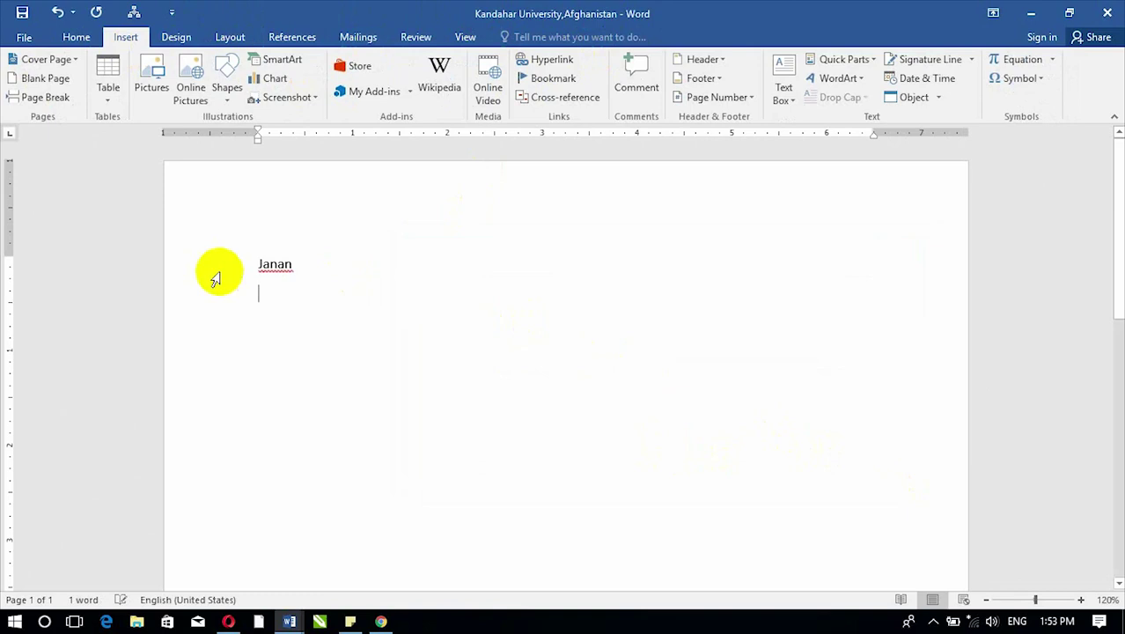
click(216, 272)
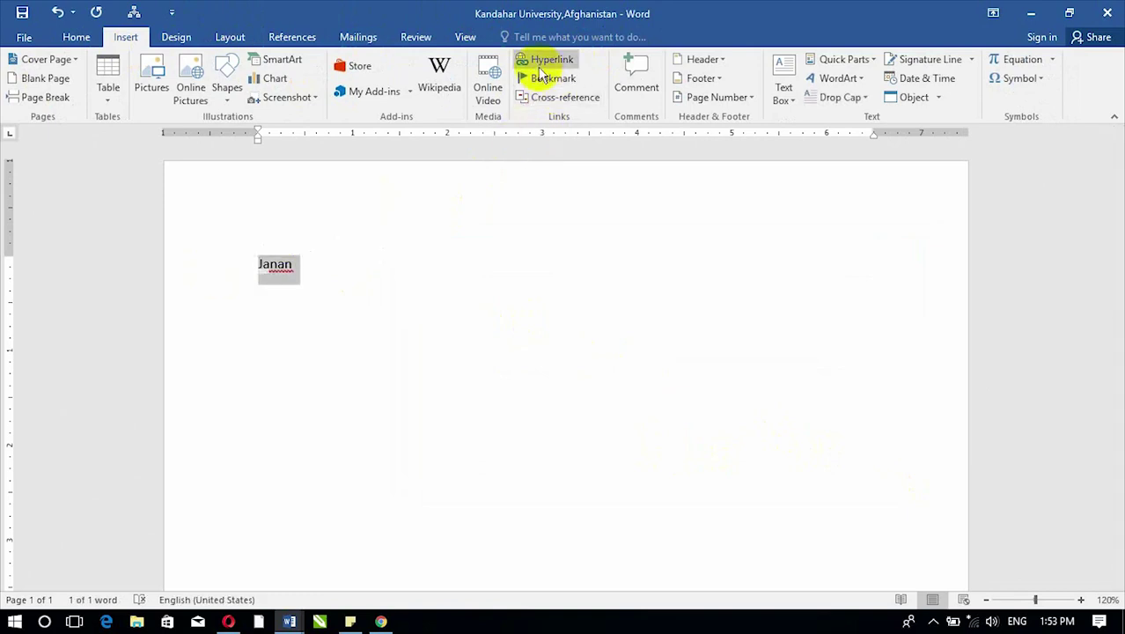
click(541, 62)
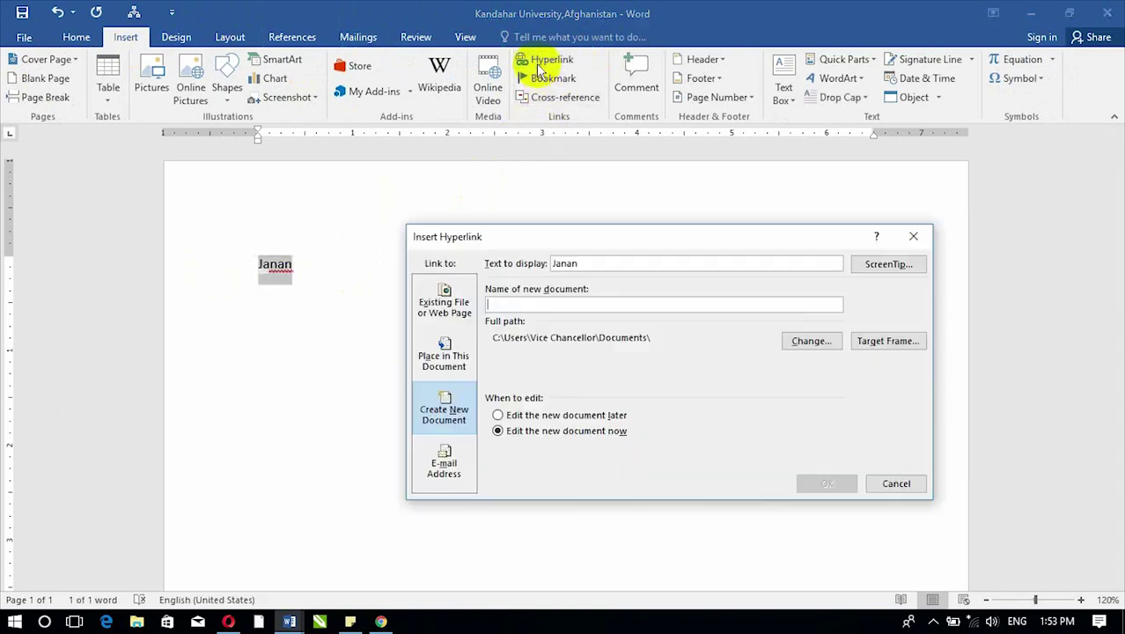
click(451, 458)
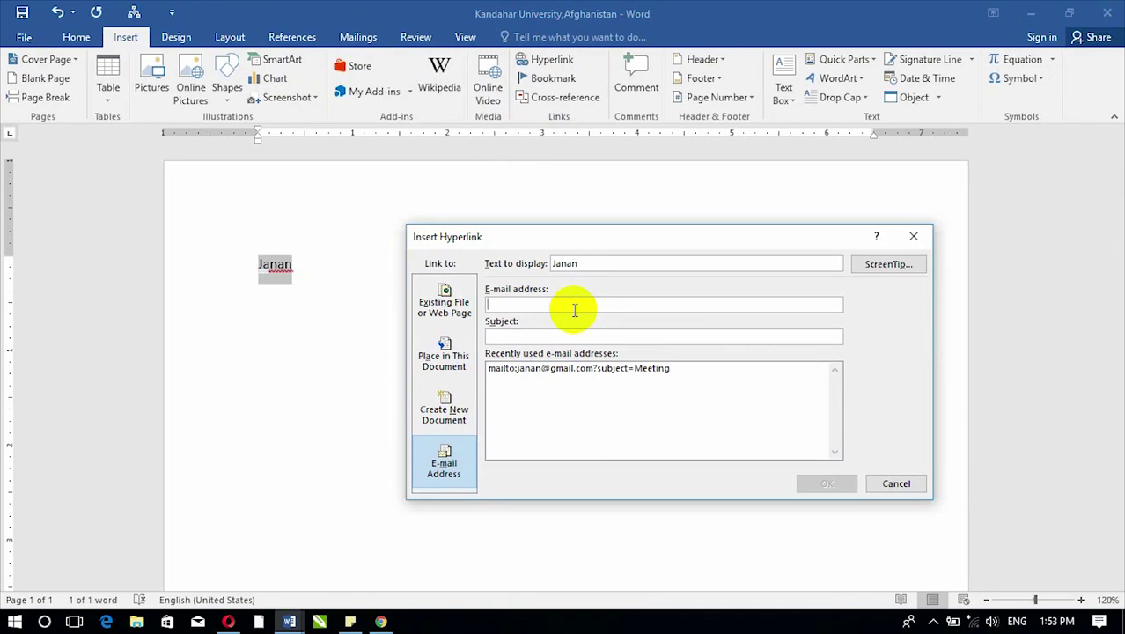
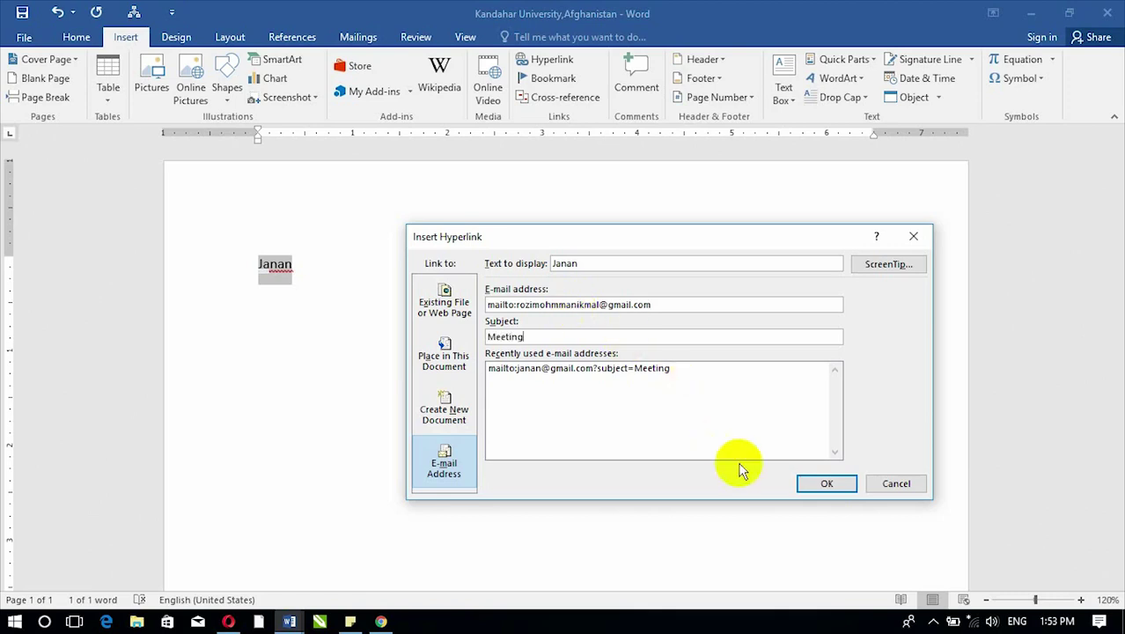
click(805, 484)
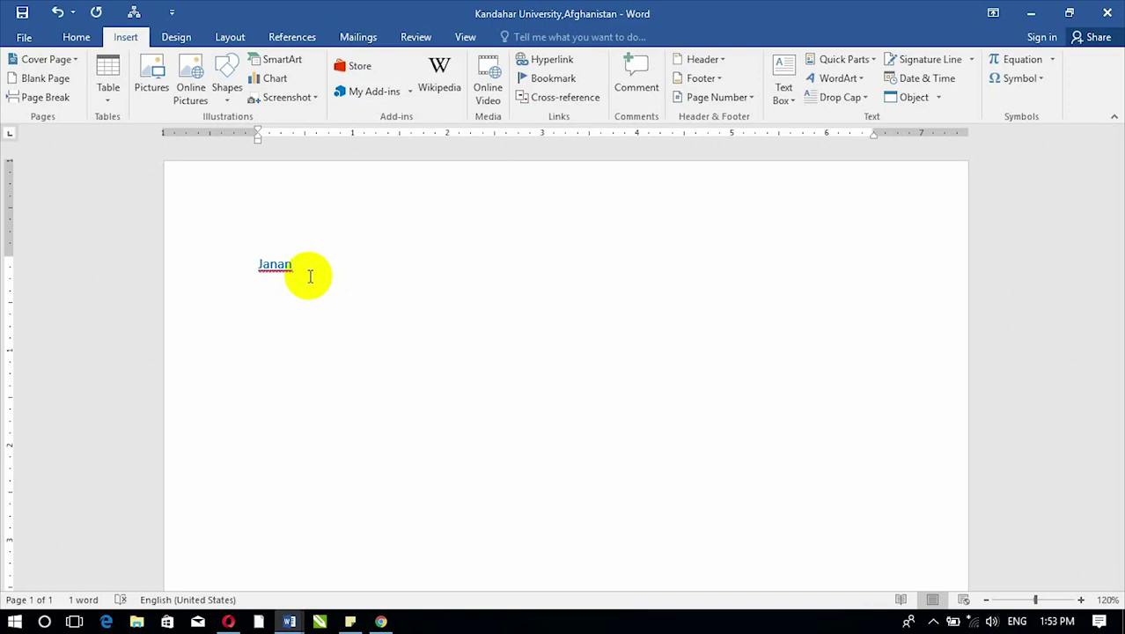
double_click(273, 269)
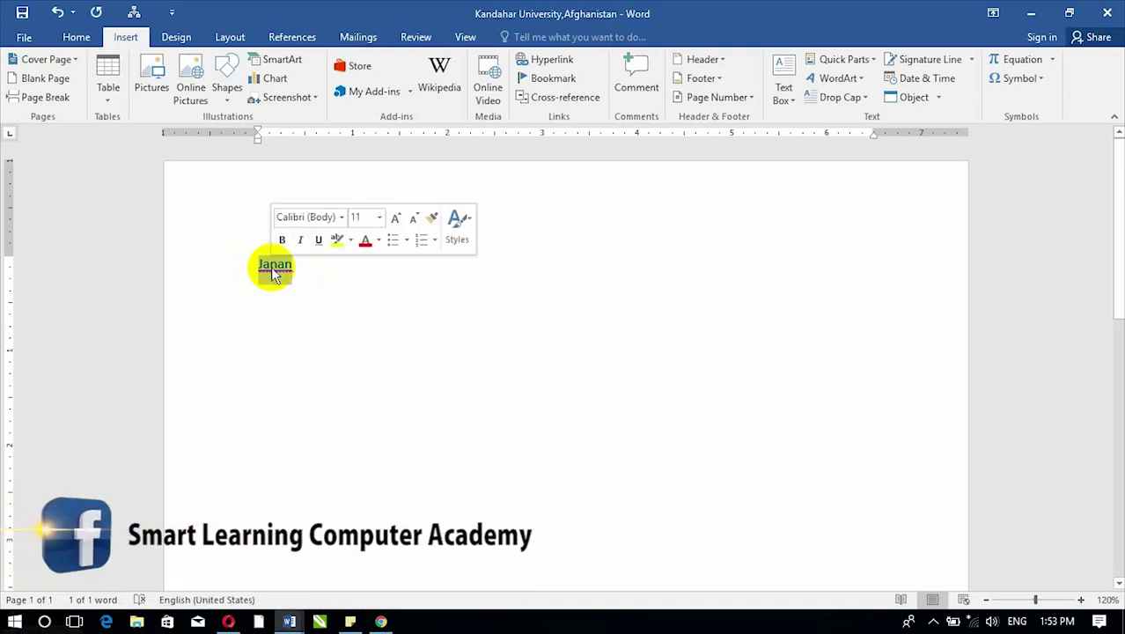
drag(273, 274, 274, 274)
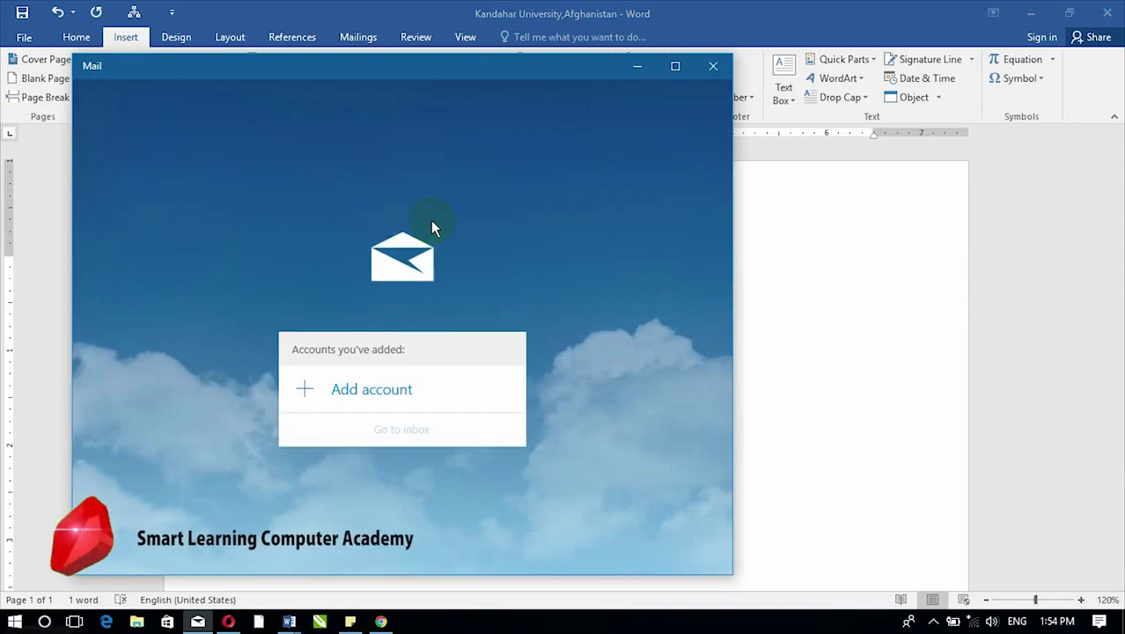
click(343, 398)
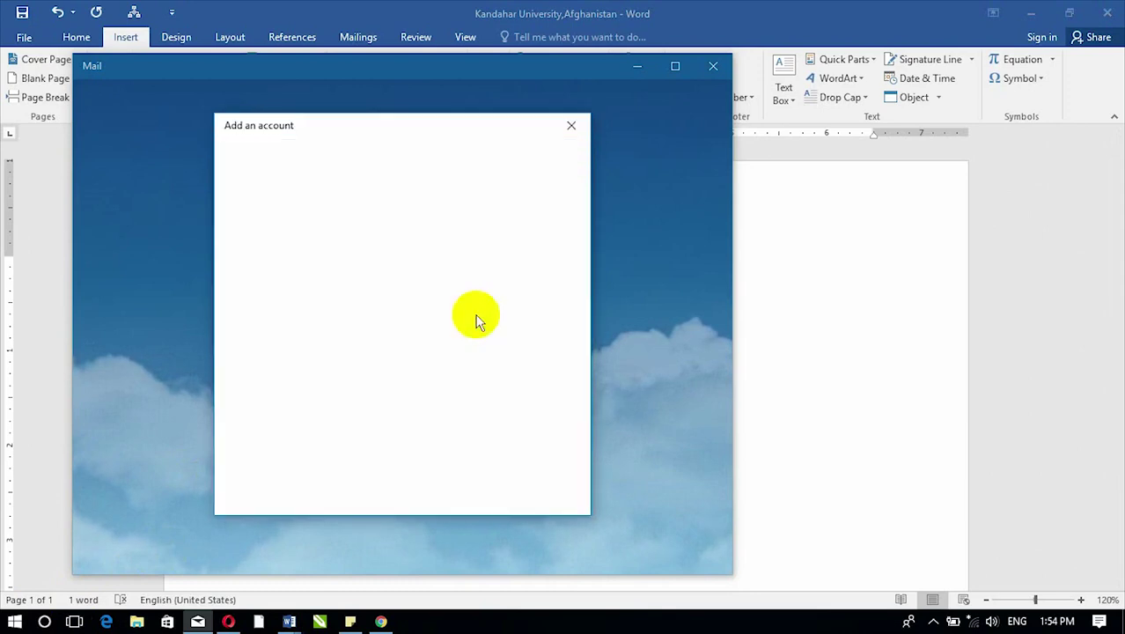
click(453, 220)
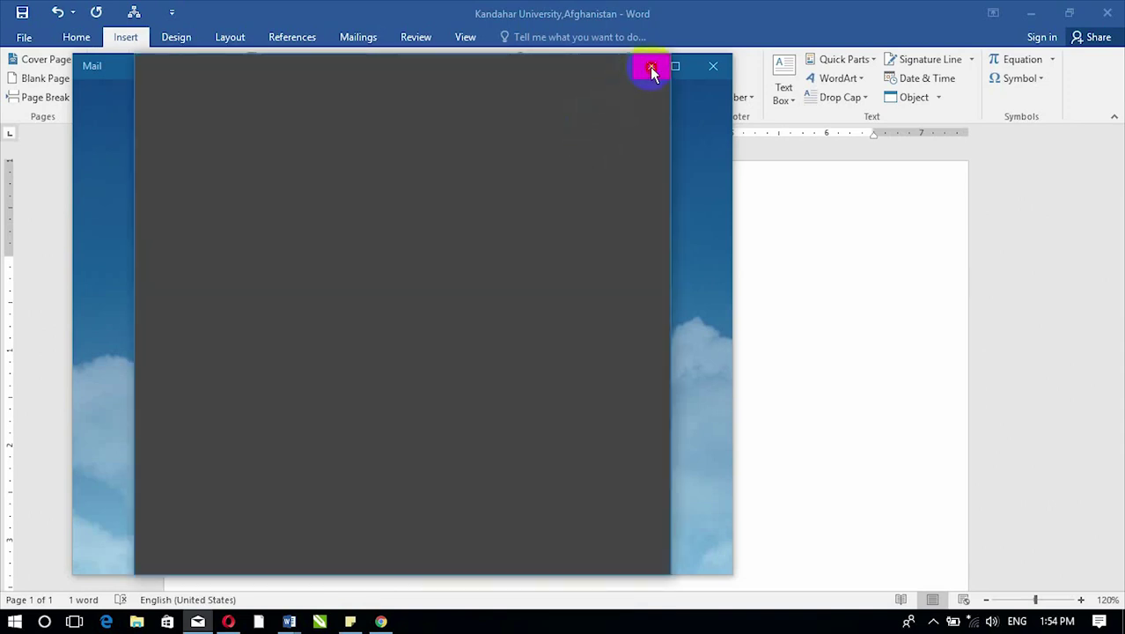
click(651, 69)
click(572, 122)
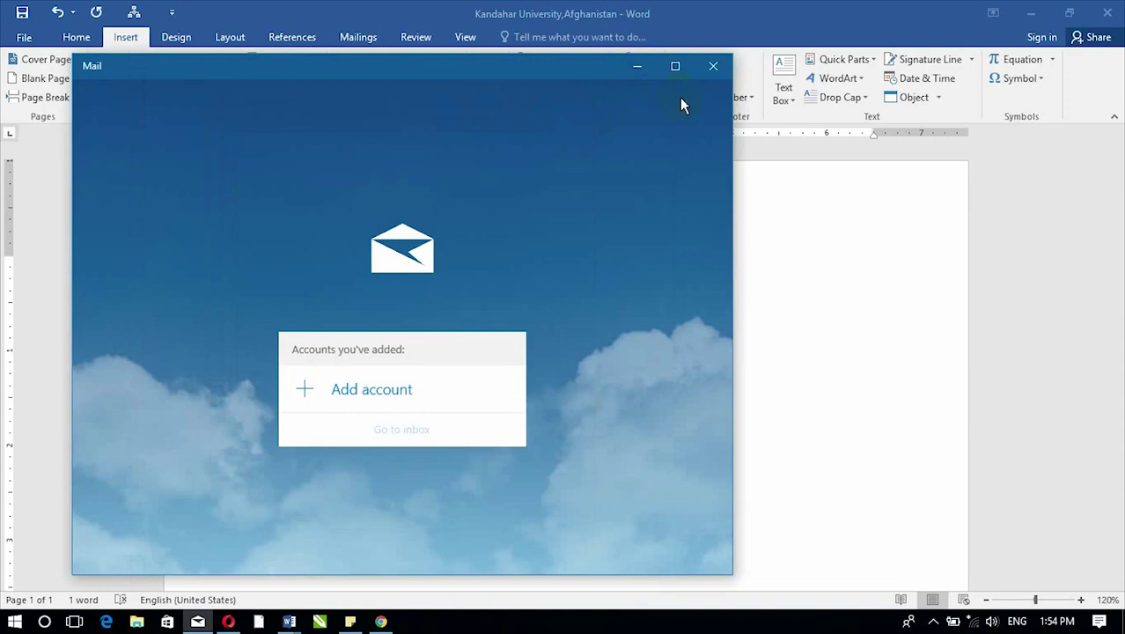
click(713, 67)
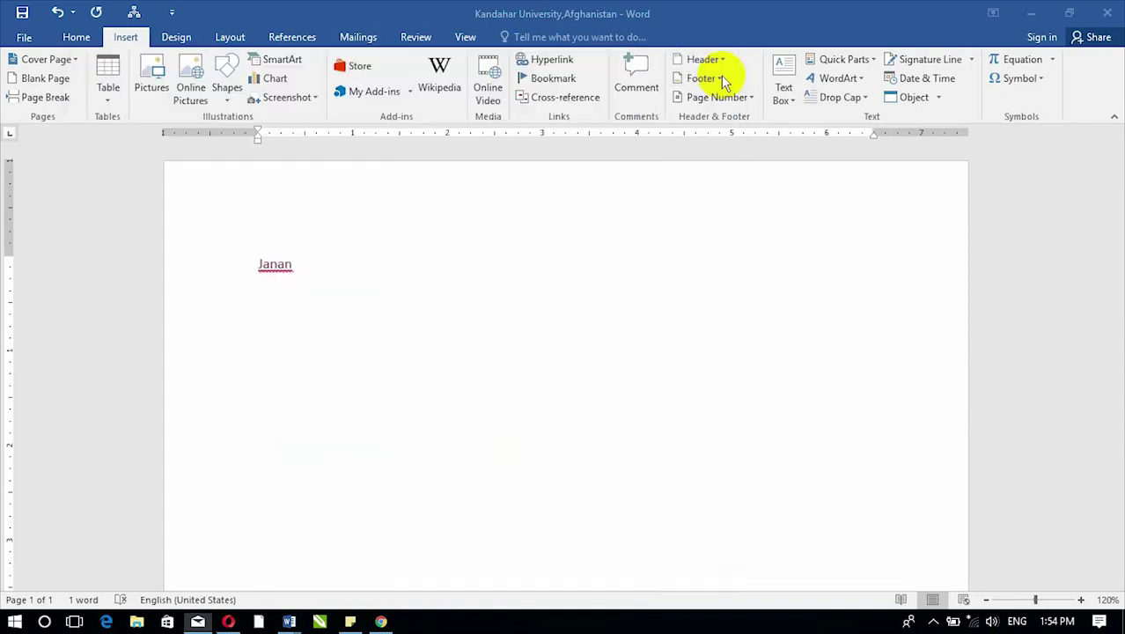
- Try switching the e-mail link to a file target with Same frame, then cancel
click(559, 61)
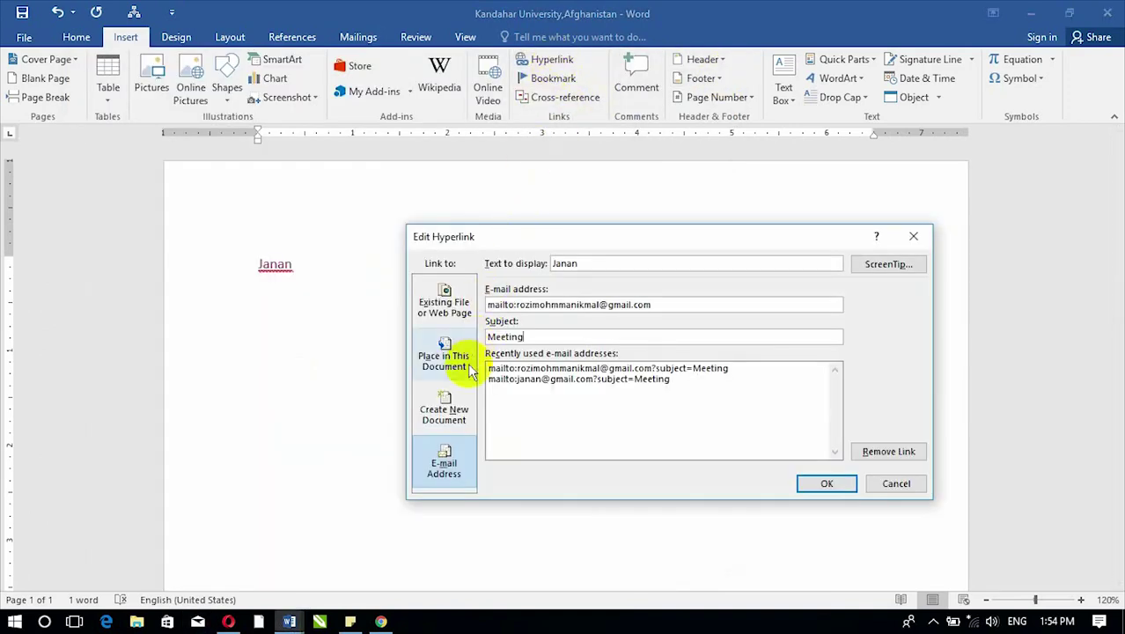
click(461, 315)
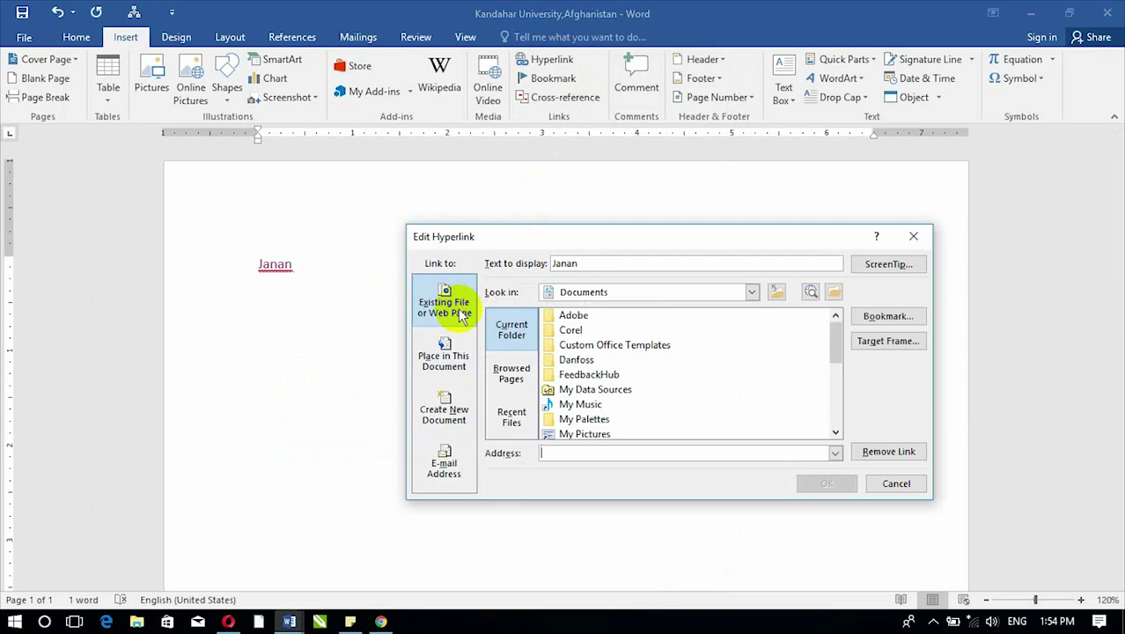
click(884, 317)
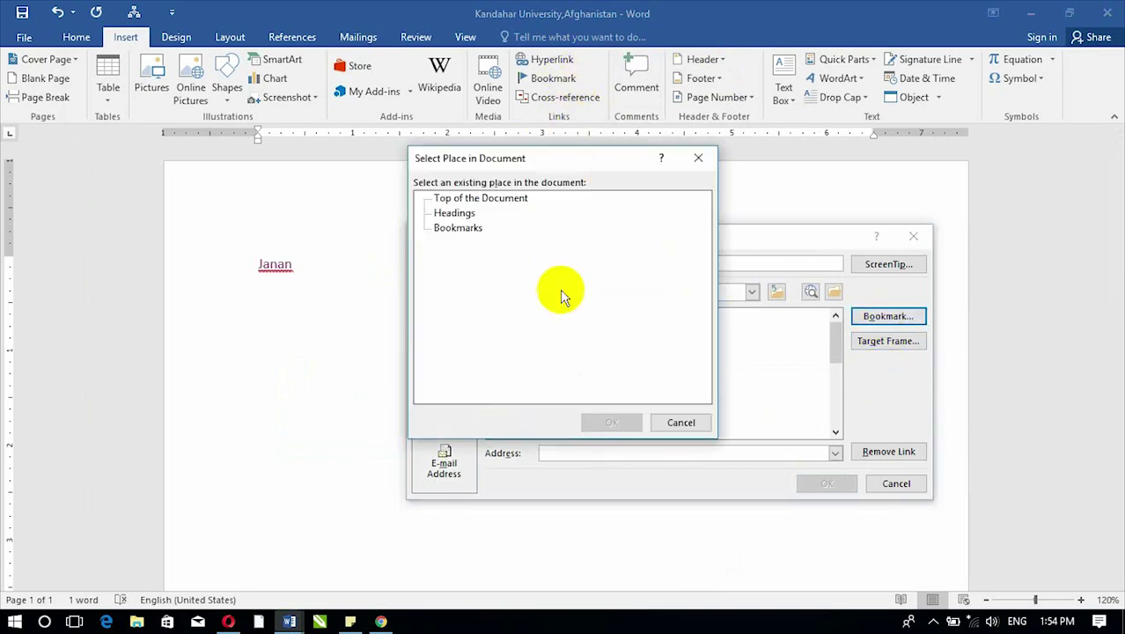
click(678, 431)
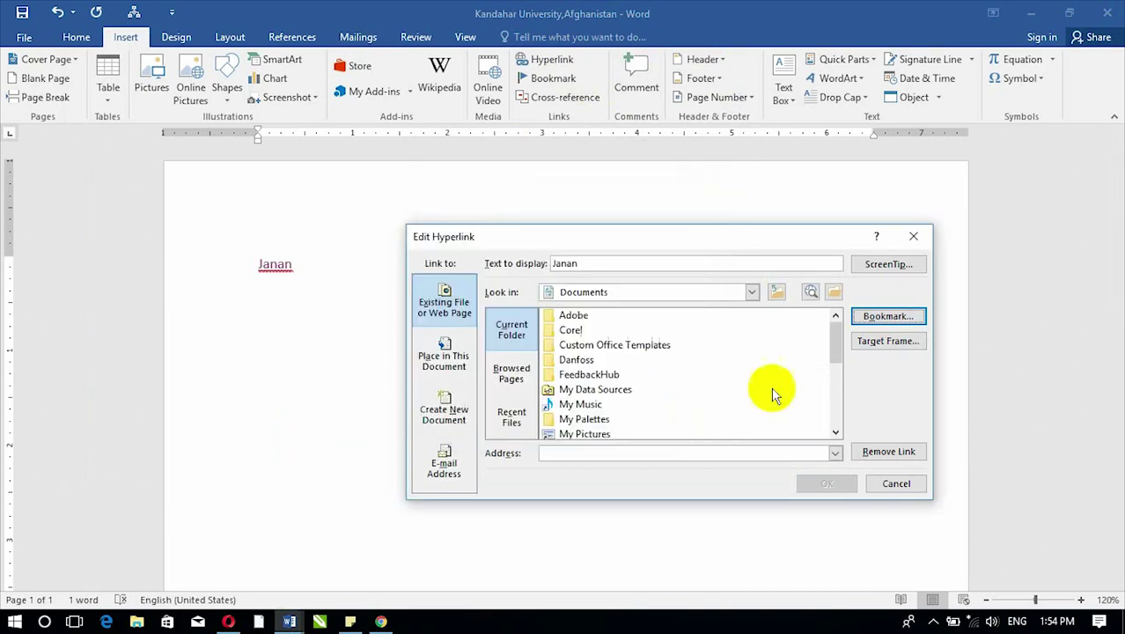
click(866, 347)
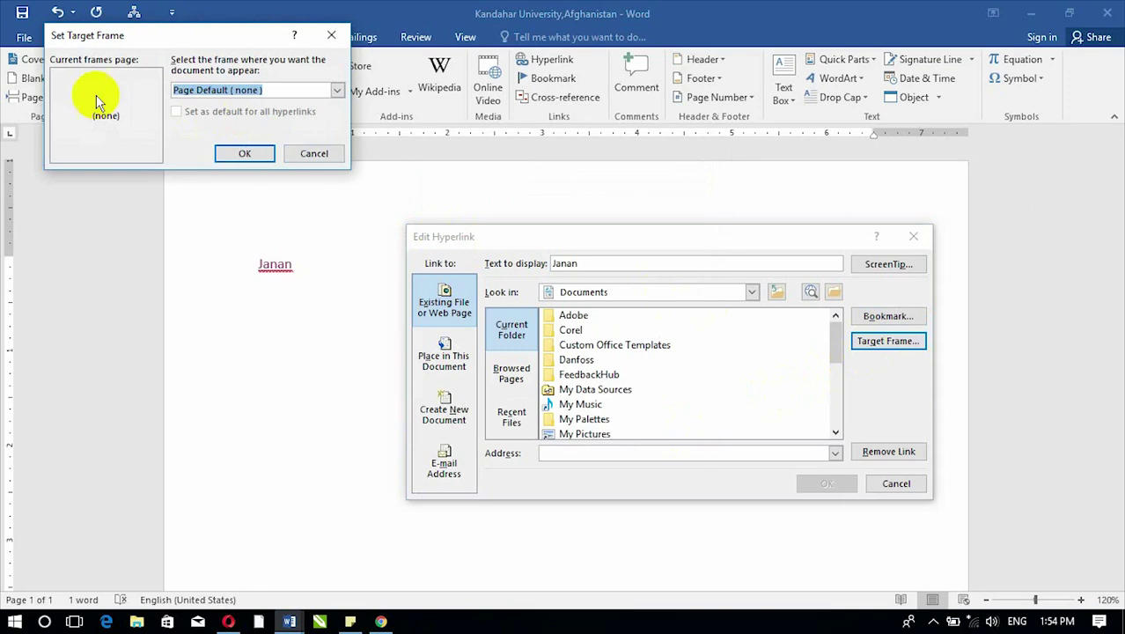
click(337, 91)
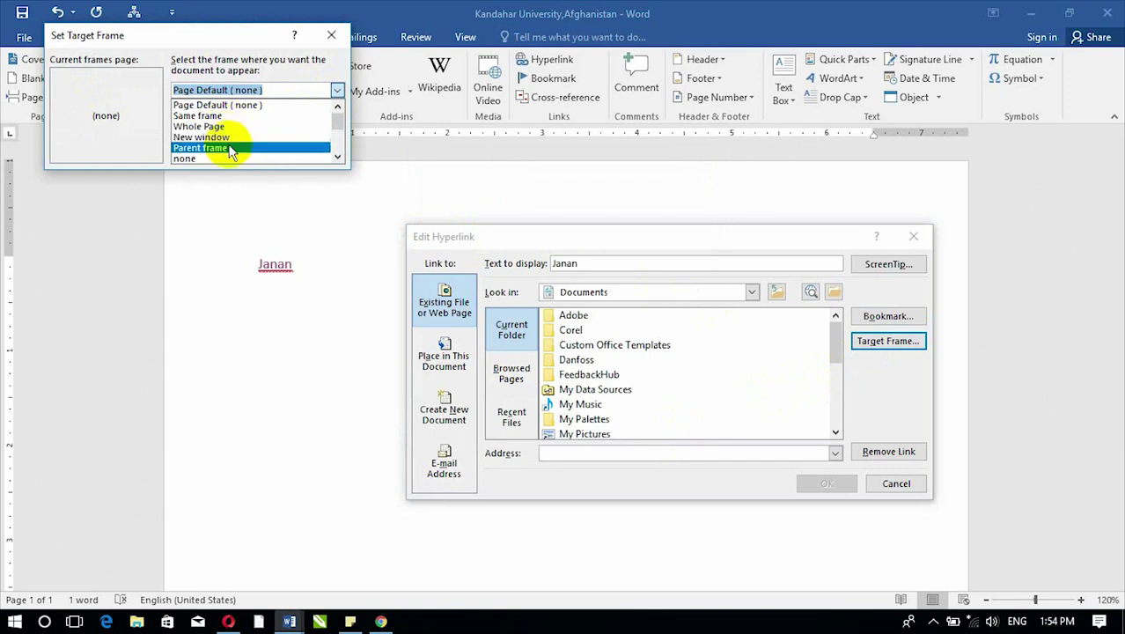
click(220, 115)
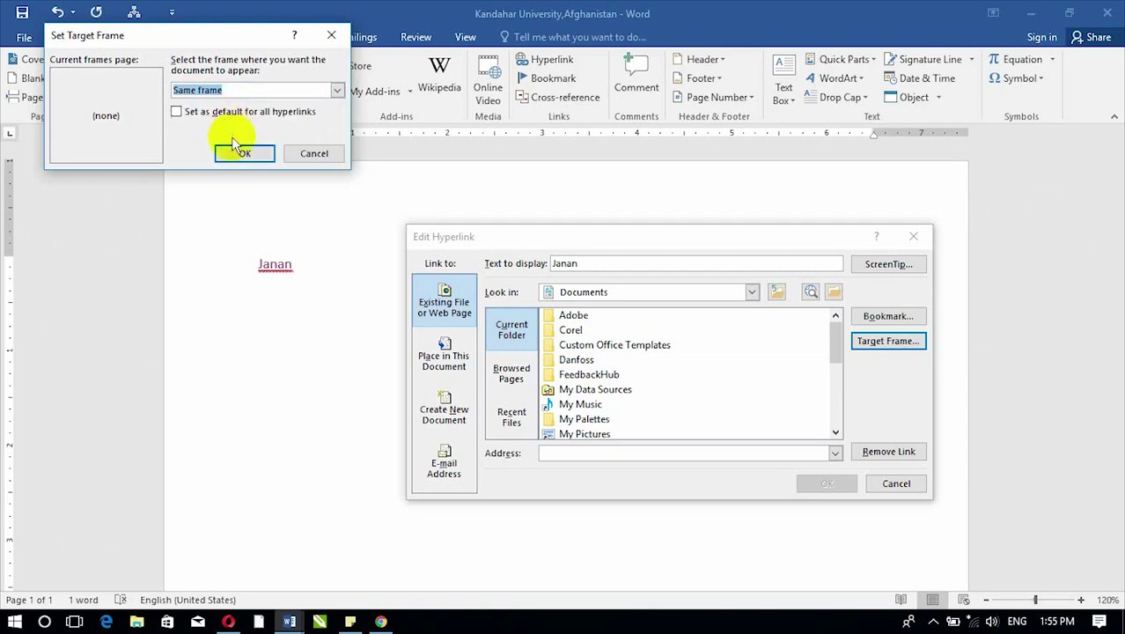
click(239, 155)
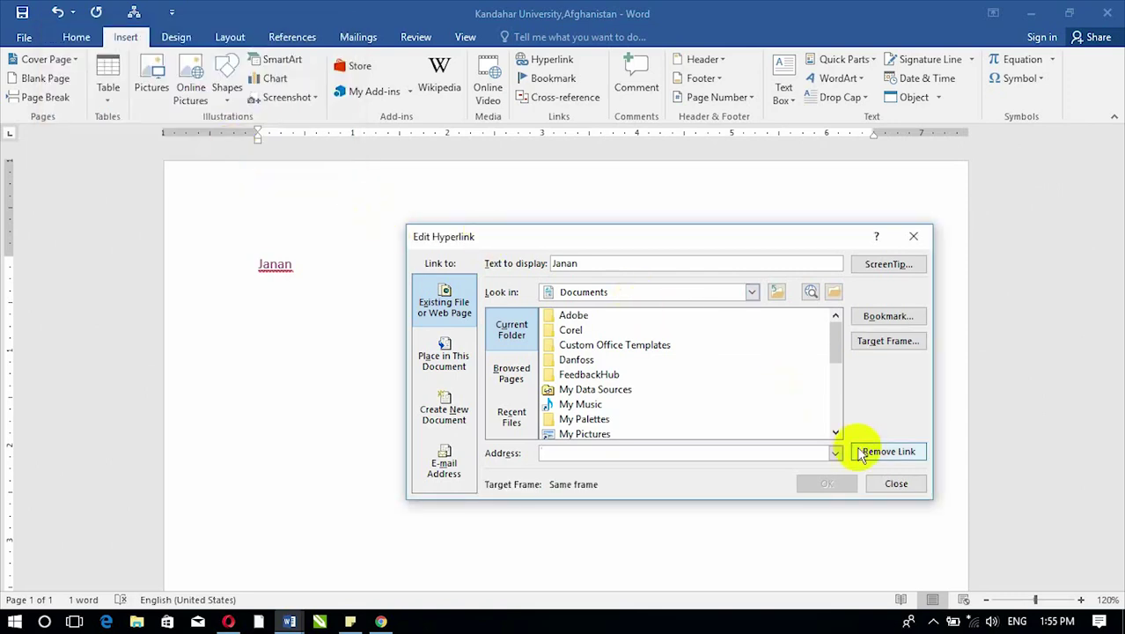
click(894, 483)
- Relink the name to the Corel folder in Documents, opening in the Same frame
click(227, 264)
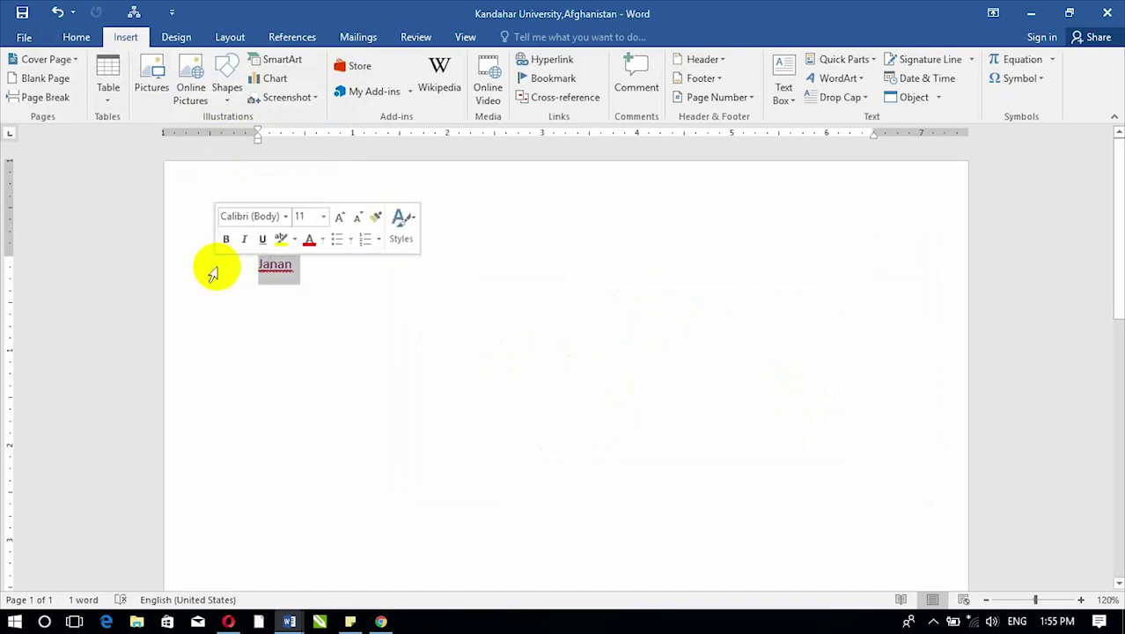
click(548, 59)
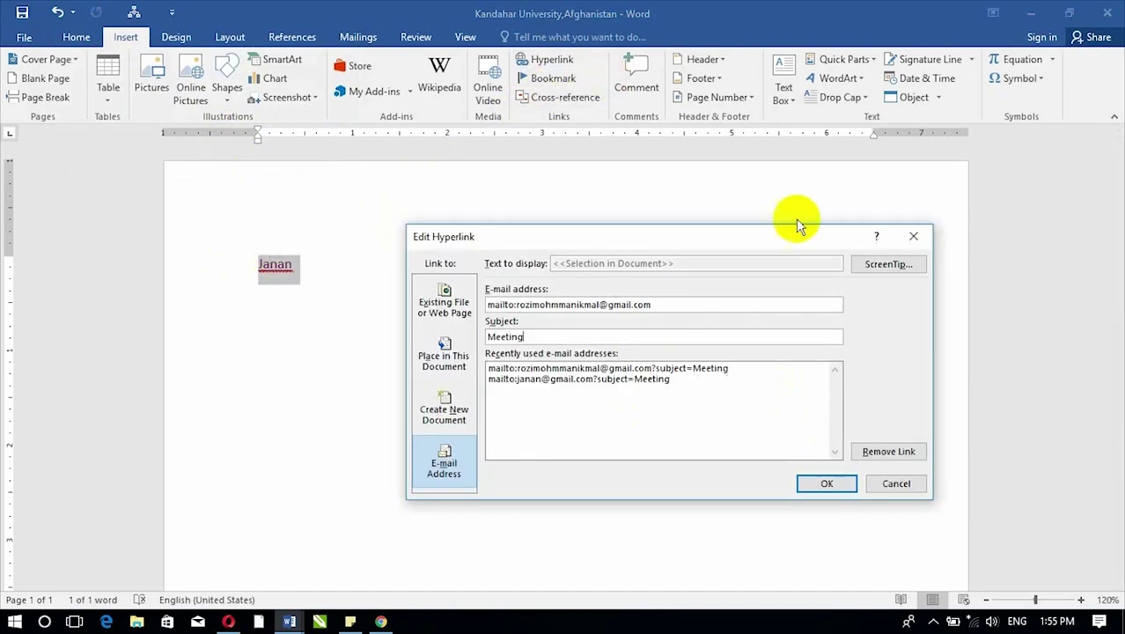
click(445, 299)
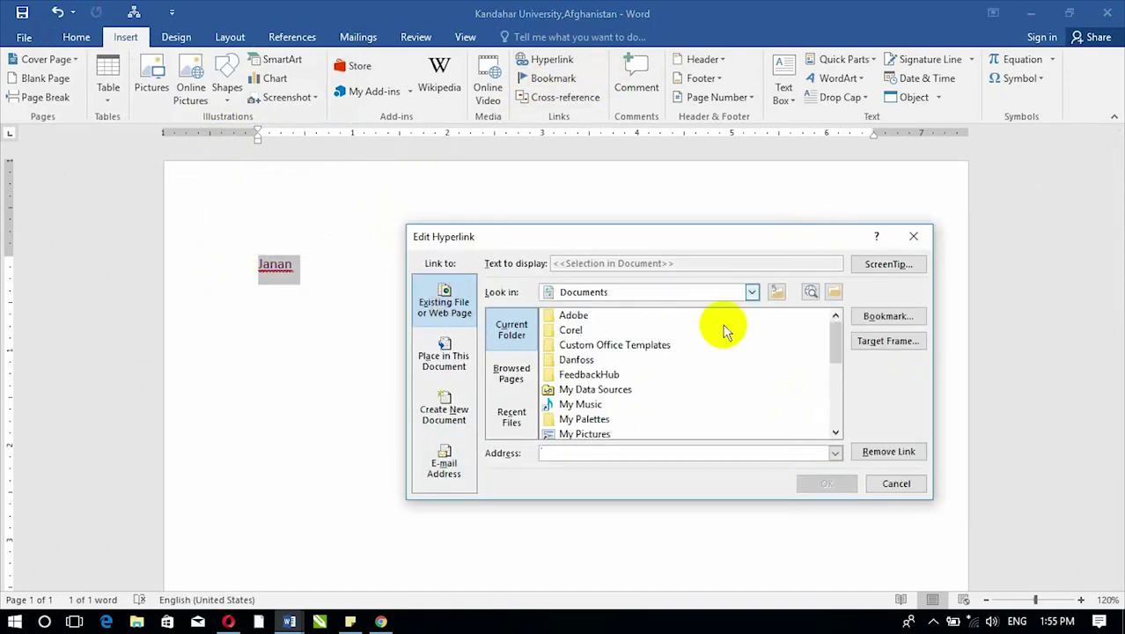
click(876, 341)
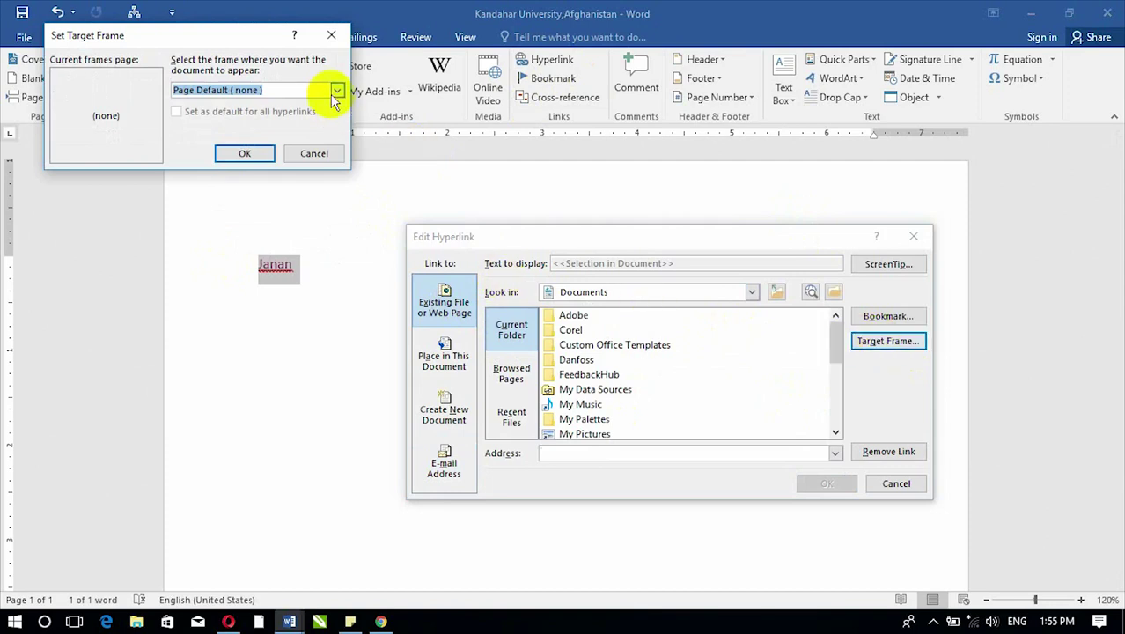
click(336, 90)
click(264, 116)
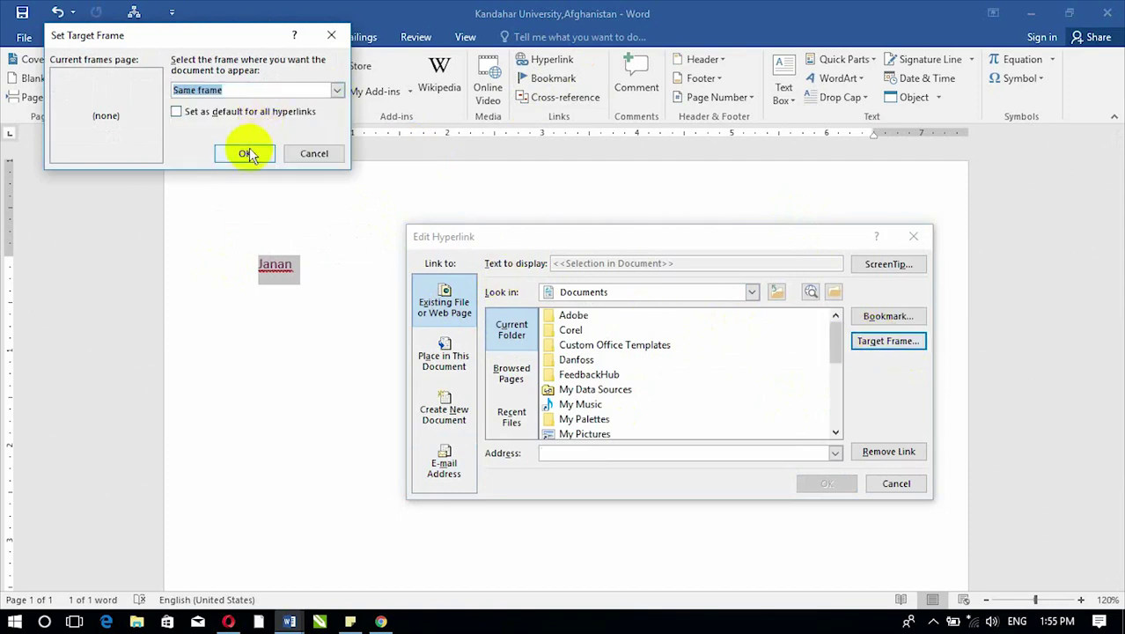
click(247, 151)
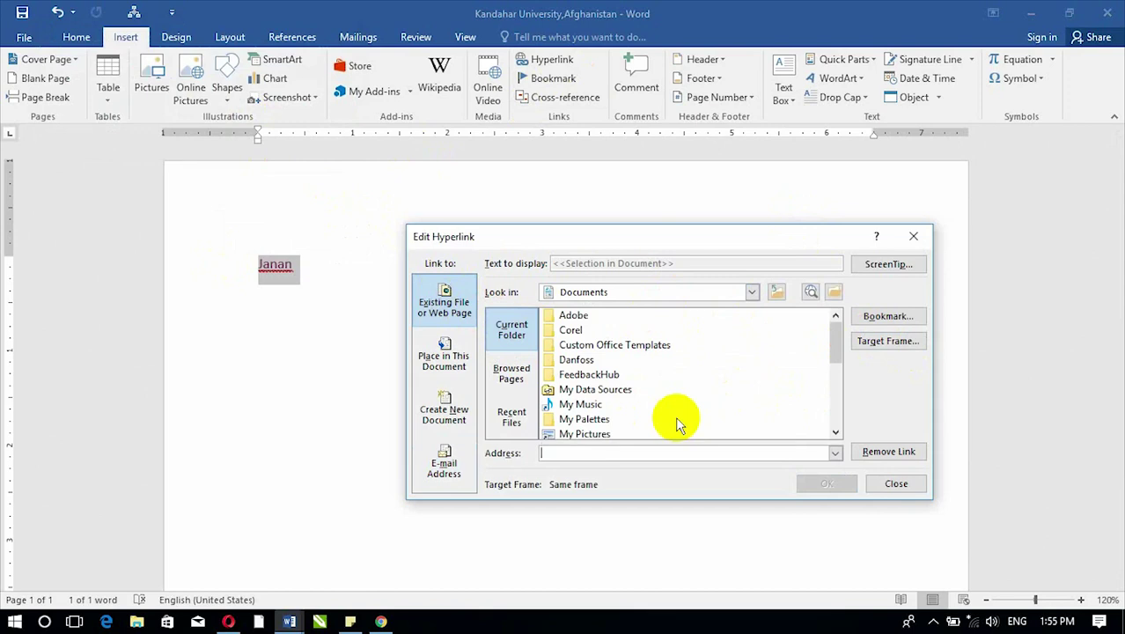
click(574, 330)
click(814, 484)
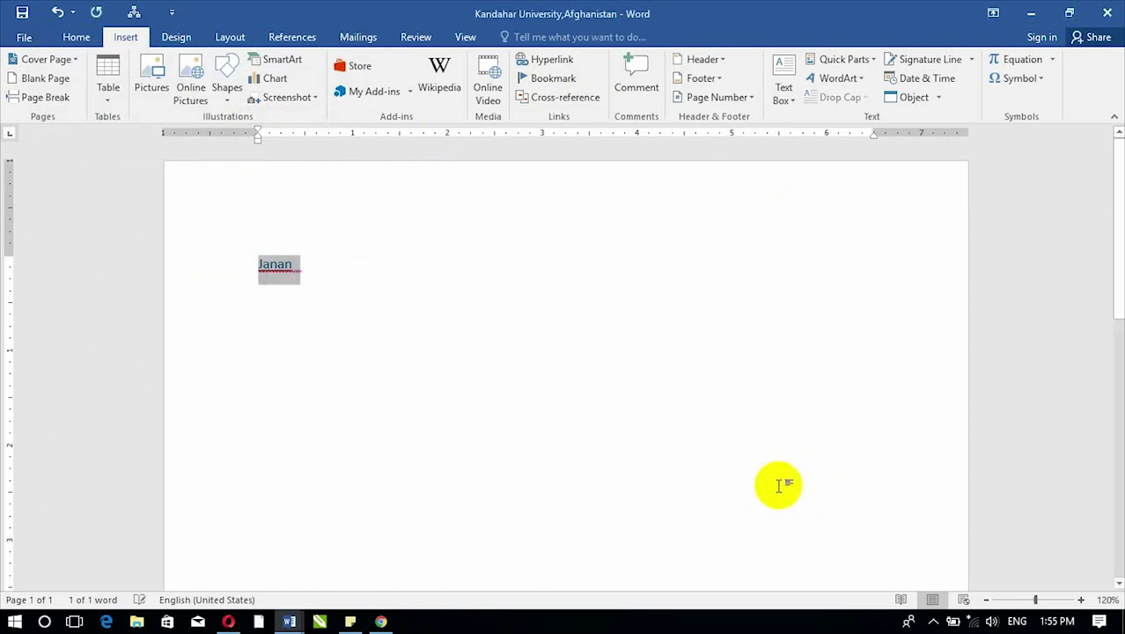
ctrl+click(284, 269)
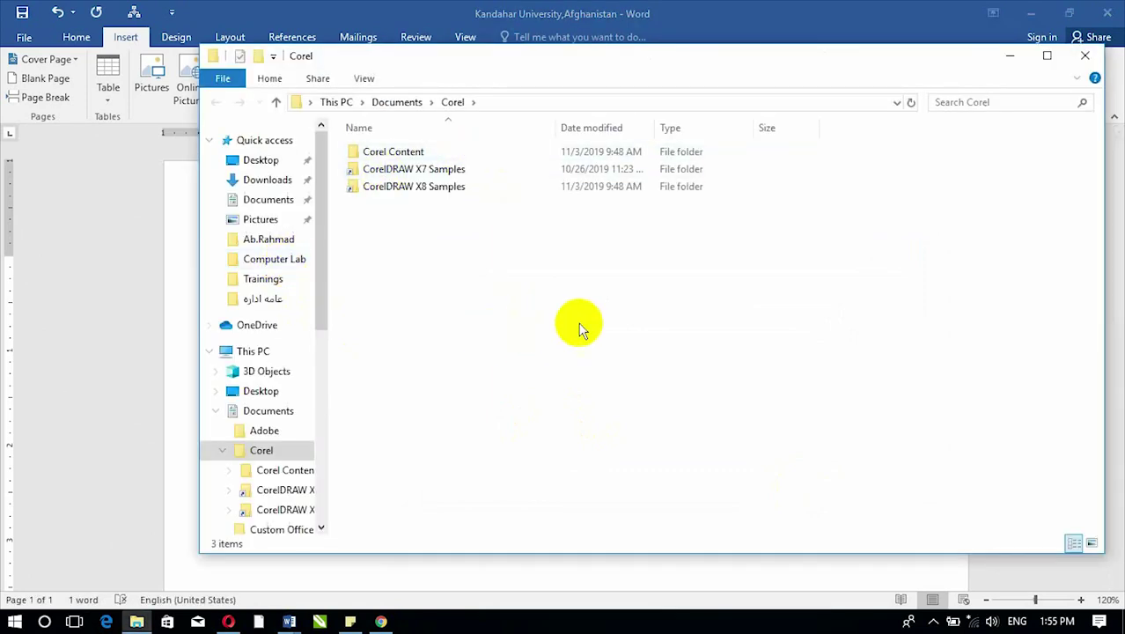
click(1086, 54)
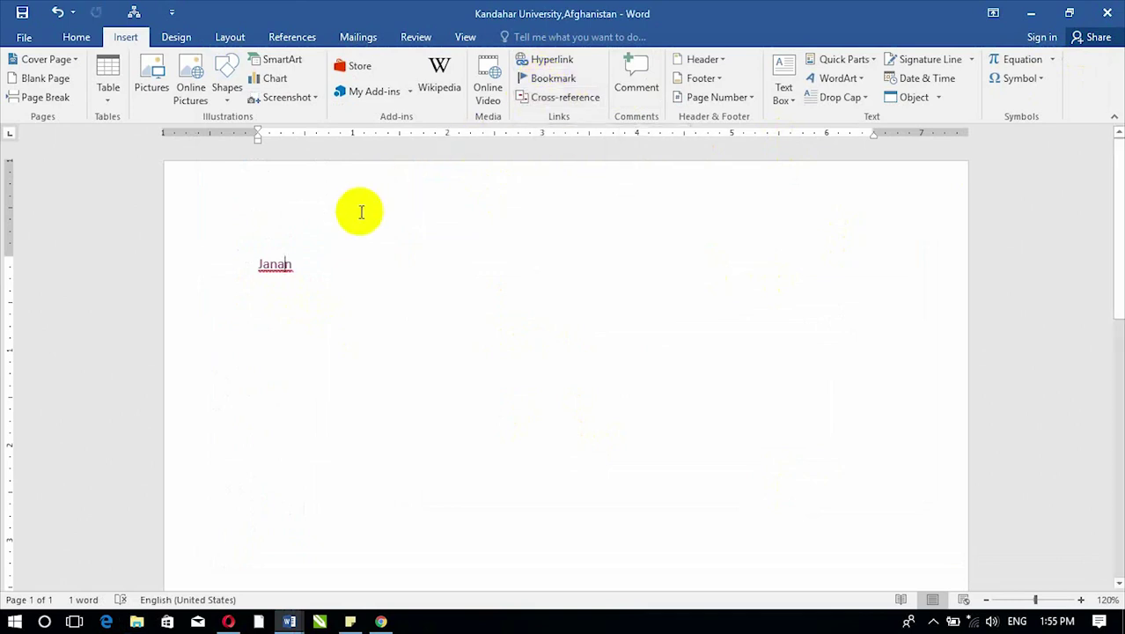
- Replace the line with Kandahar, Kabul and Herat headings, pasting sample paragraphs under each
triple_click(215, 271)
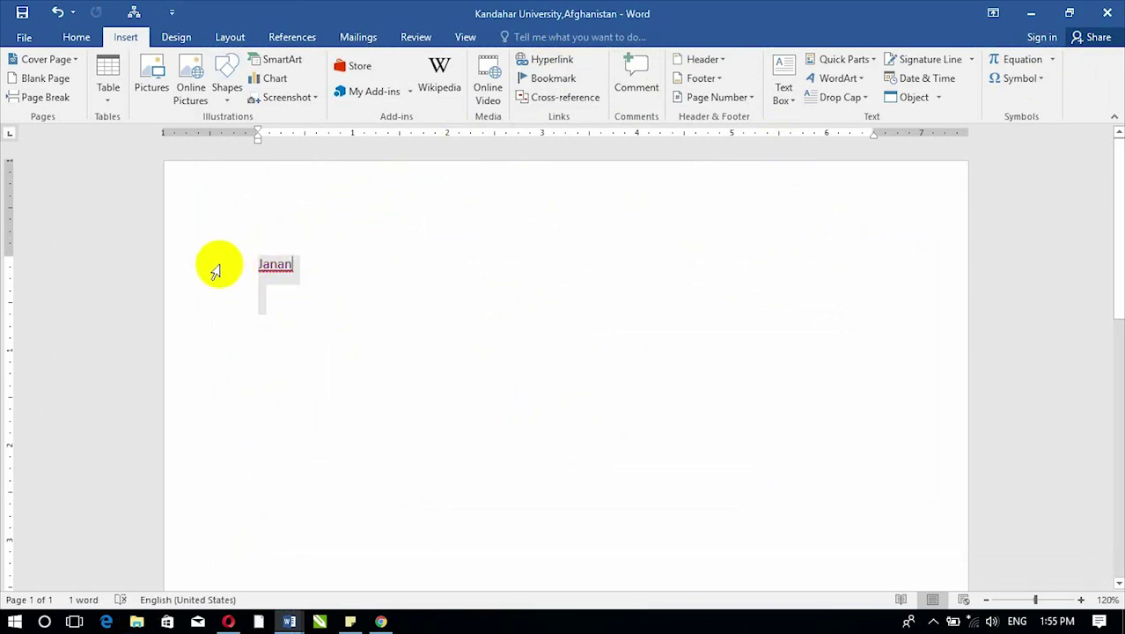
text(kand)
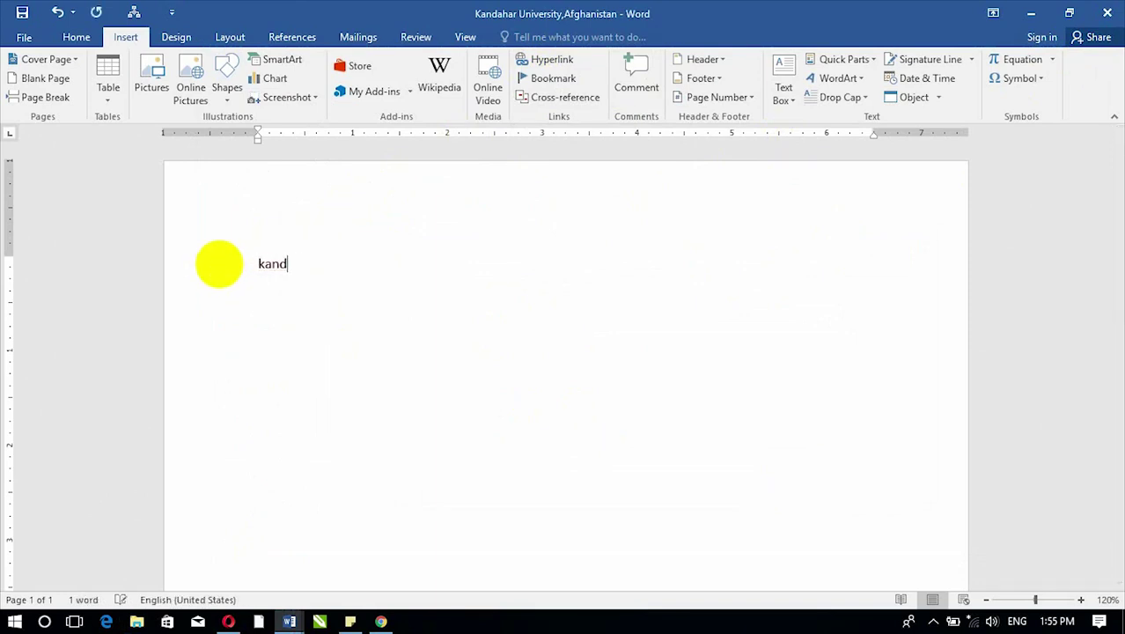
text(Kar)
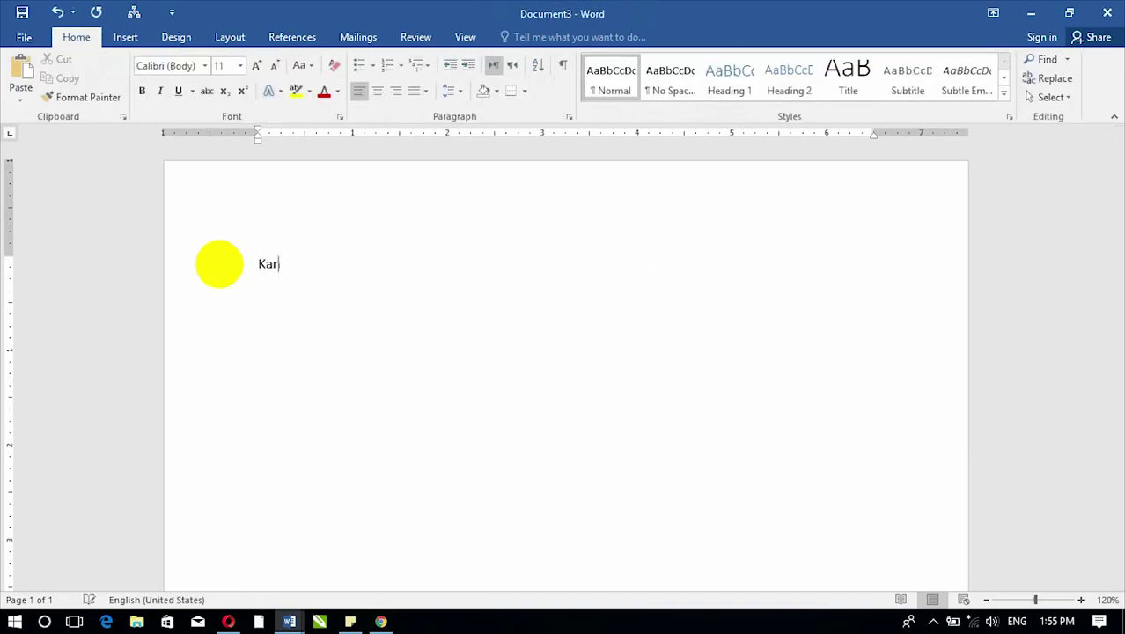
key(ctrl+v)
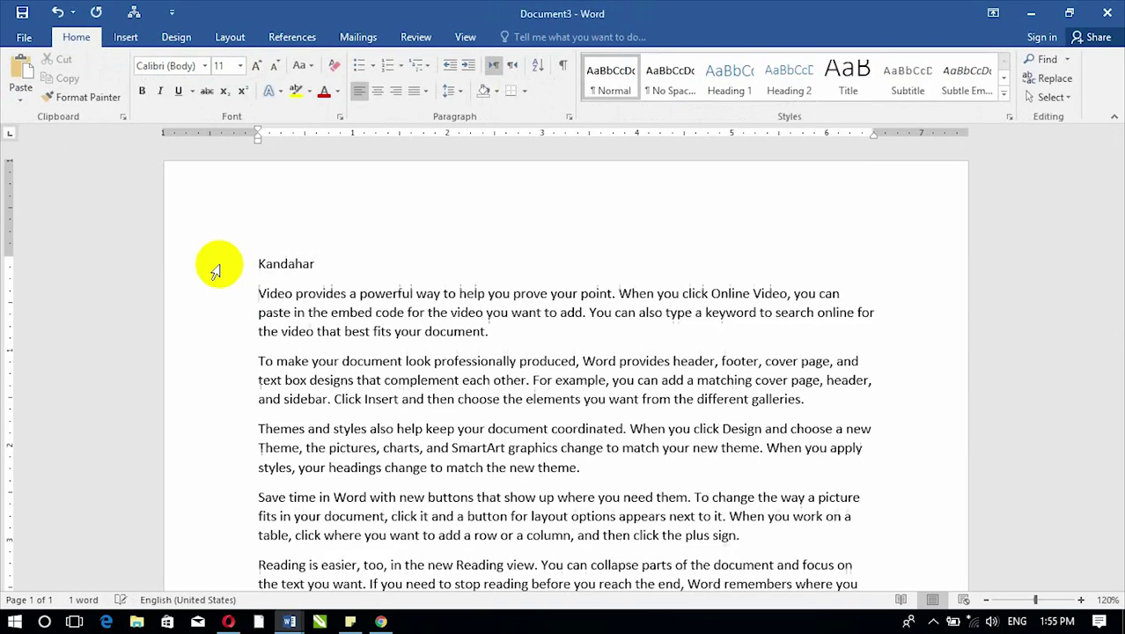
key(ctrl+v)
text(kabul)
key(Return)
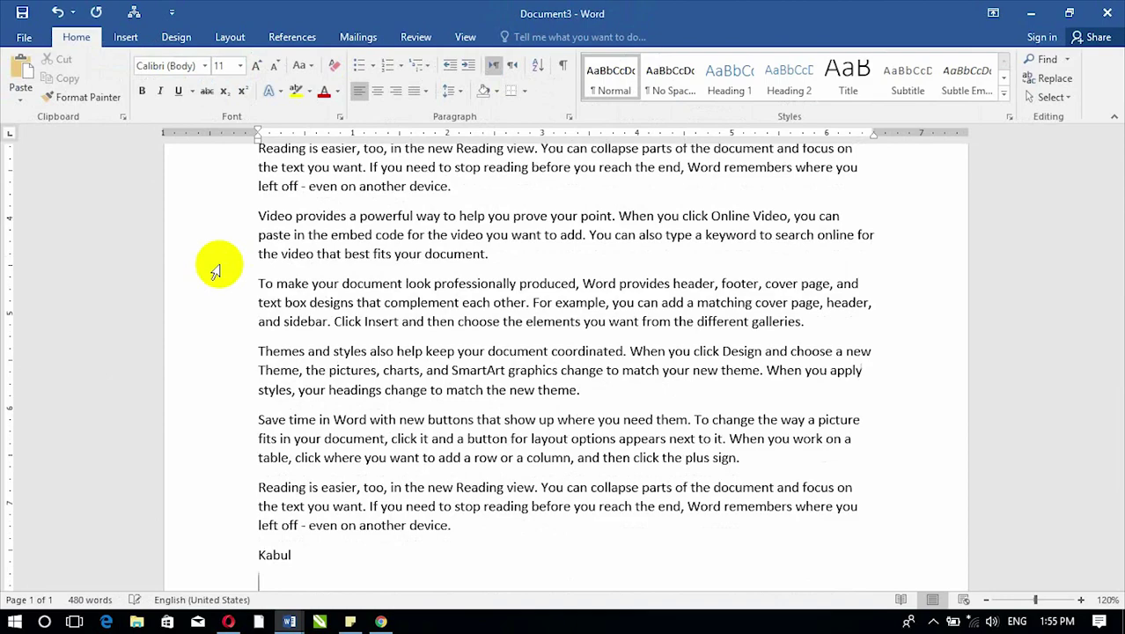
key(ctrl+v)
text(he)
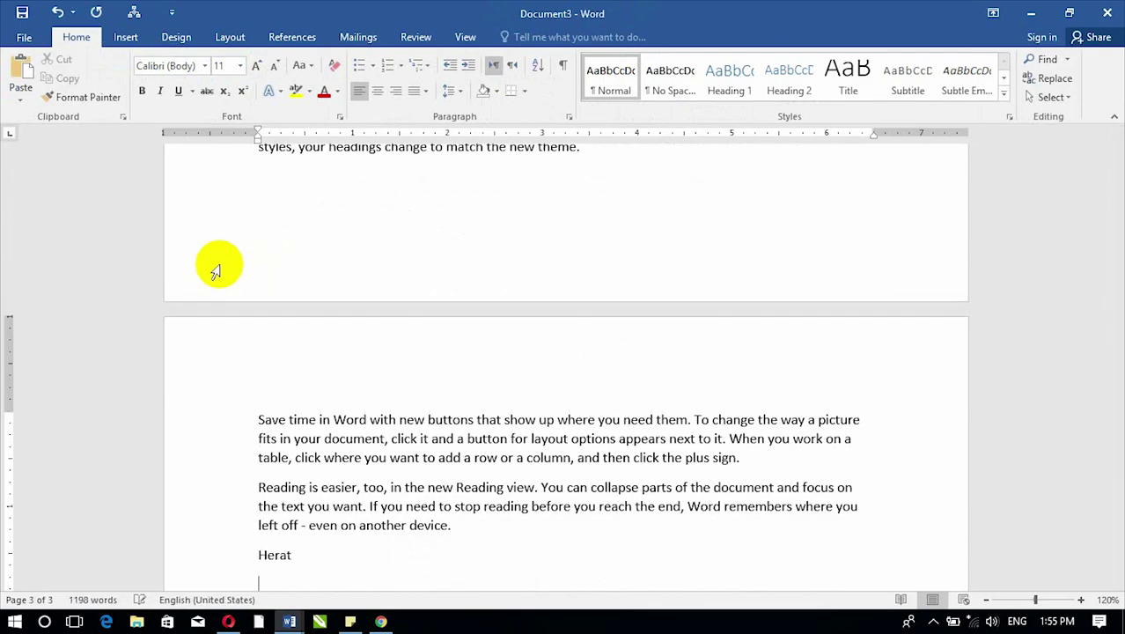
text(Video provides a powerful way to help you prove your point. When you click Online Video, you can paste in the embed code for the video you want to add. You can also type a keyword to search online for the video that best fits your document. To make your document look professionally produced, Word provides header, footer, cover page, and text box designs that complement each other. For example, you can add a matching cover page, header, and sidebar. Click Insert and then choose the elements you want from the different galleries. Themes and styles also help keep your document coordinated. When you click Design and choose a new Theme, the pictures, charts, and SmartArt graphics change to match your new theme. When you apply styles, your headings change to match the new theme. Save time in Word with new buttons that show up where you need them. To change the way a picture fits in your document, click it and a button for layout options appears next to it. When you work on a table, click where you want to add a row or a column, and then click the plus sign. Reading is easier, too, in the new Reading view. You can collapse parts of the document and focus on the text you want. If you need to stop reading before you reach the end, Word remembers where you left off - even on another device.)
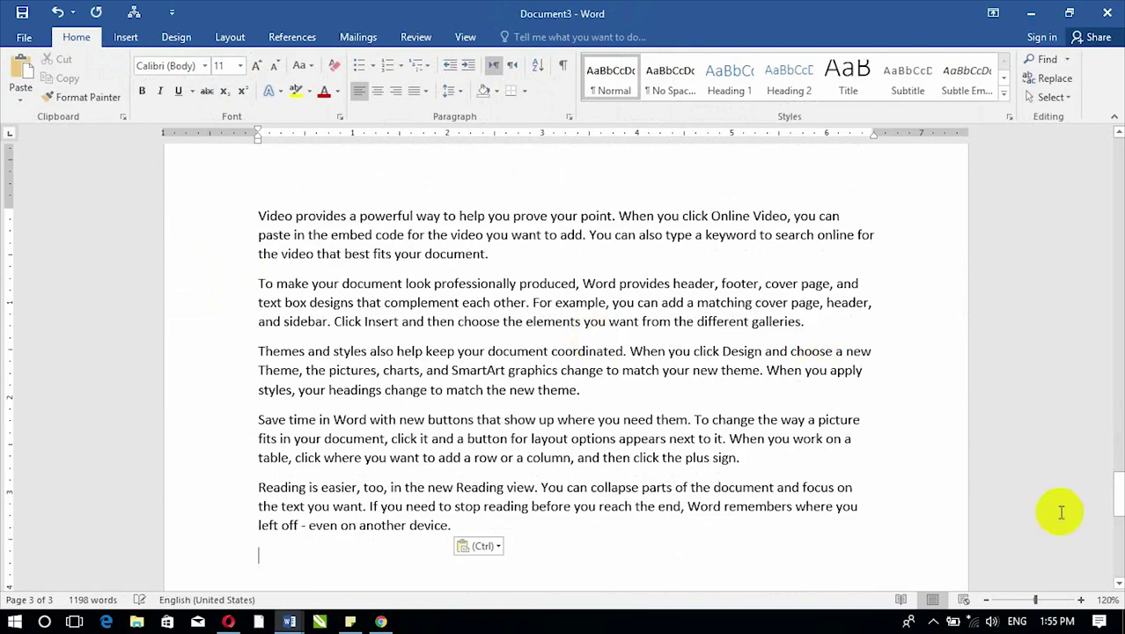
drag(1117, 501, 1115, 128)
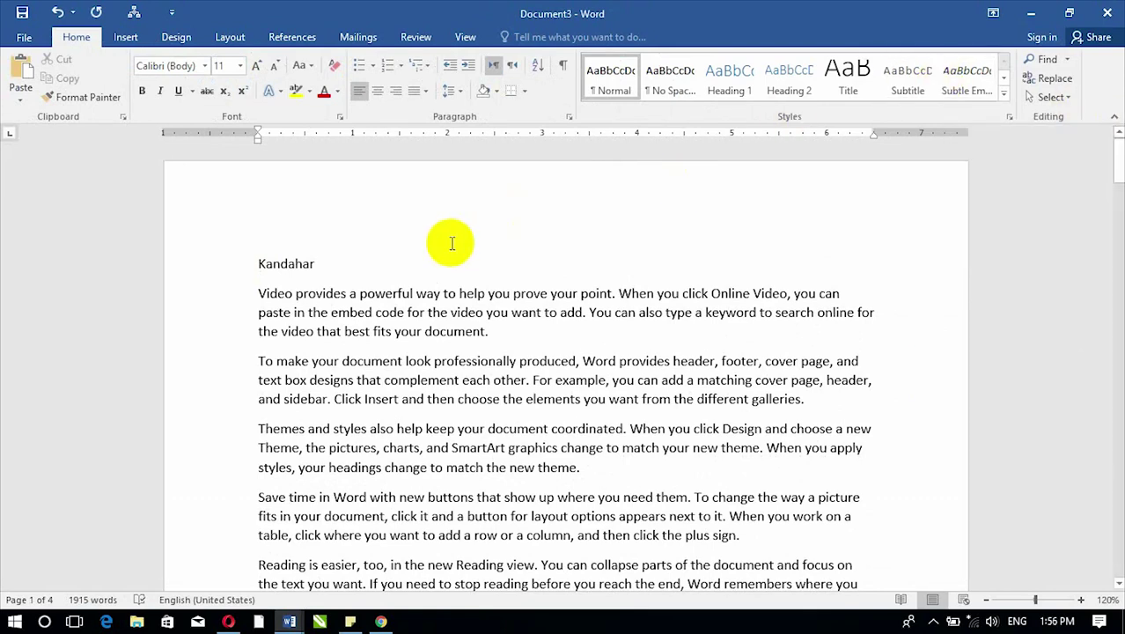
click(232, 273)
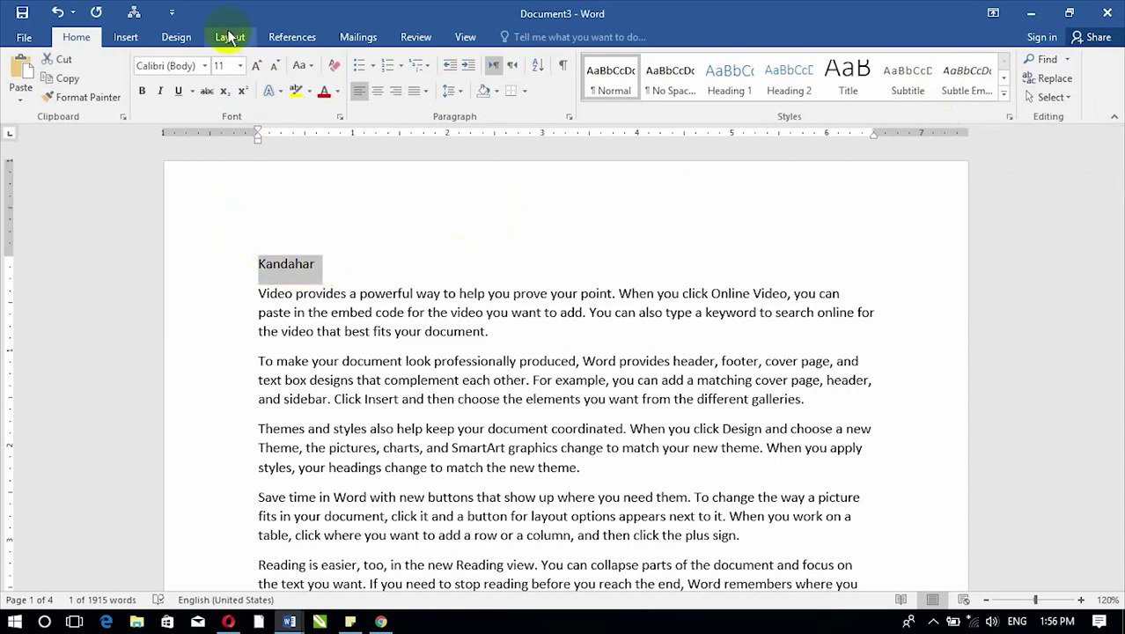
- Add a named bookmark to the selected Kandahar heading via Insert > Bookmark
click(128, 40)
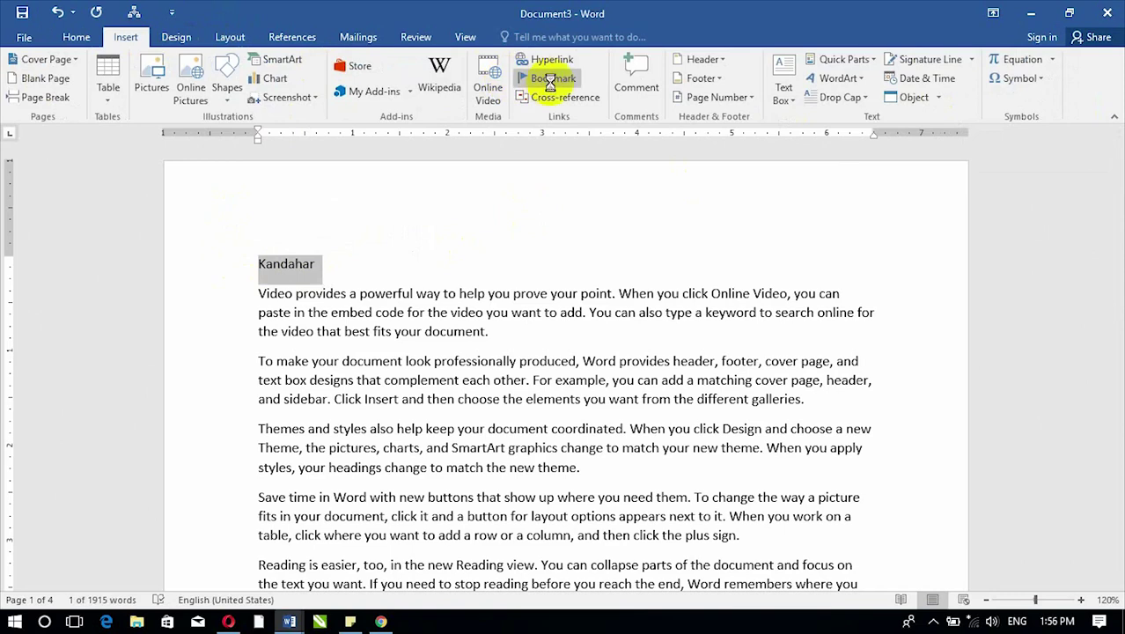
click(551, 81)
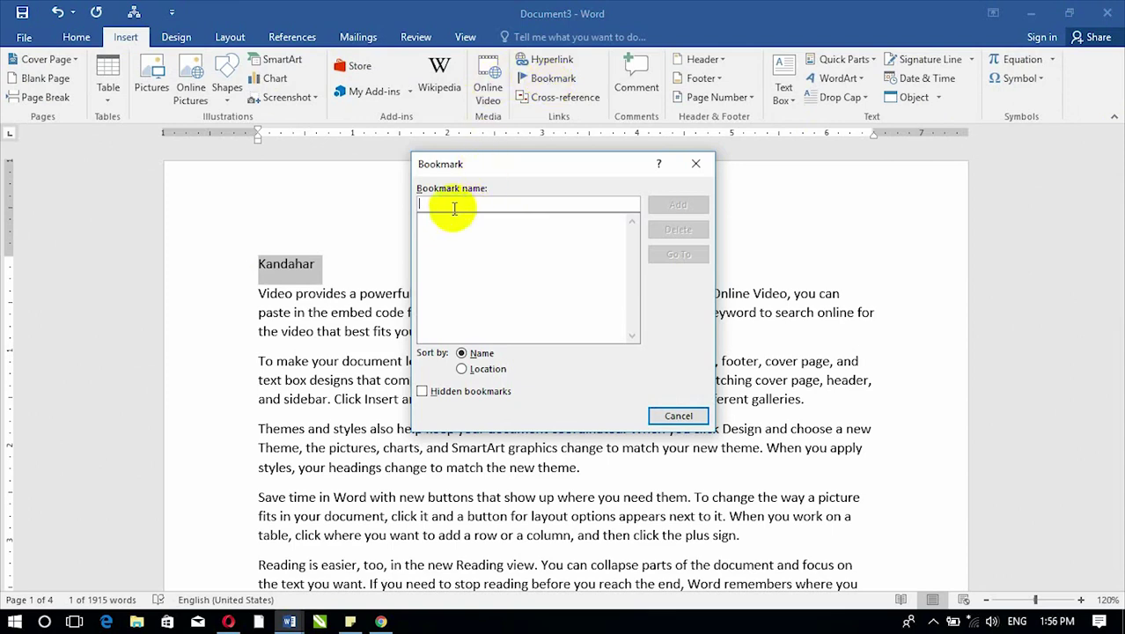
text(noorullah)
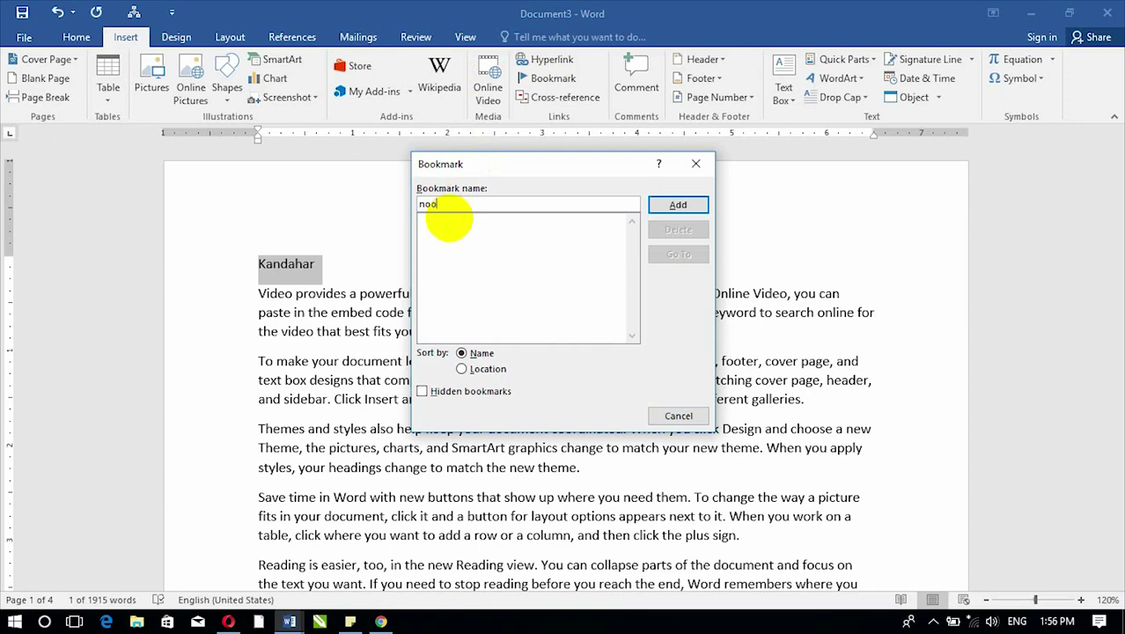
click(678, 208)
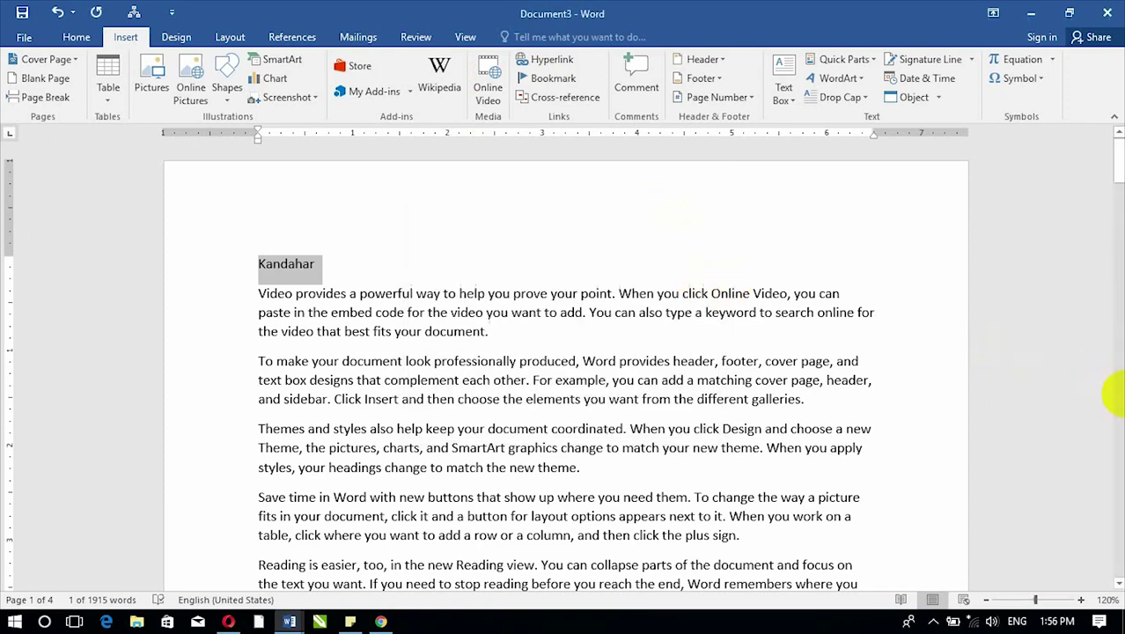
scroll(1111, 389, down, 10)
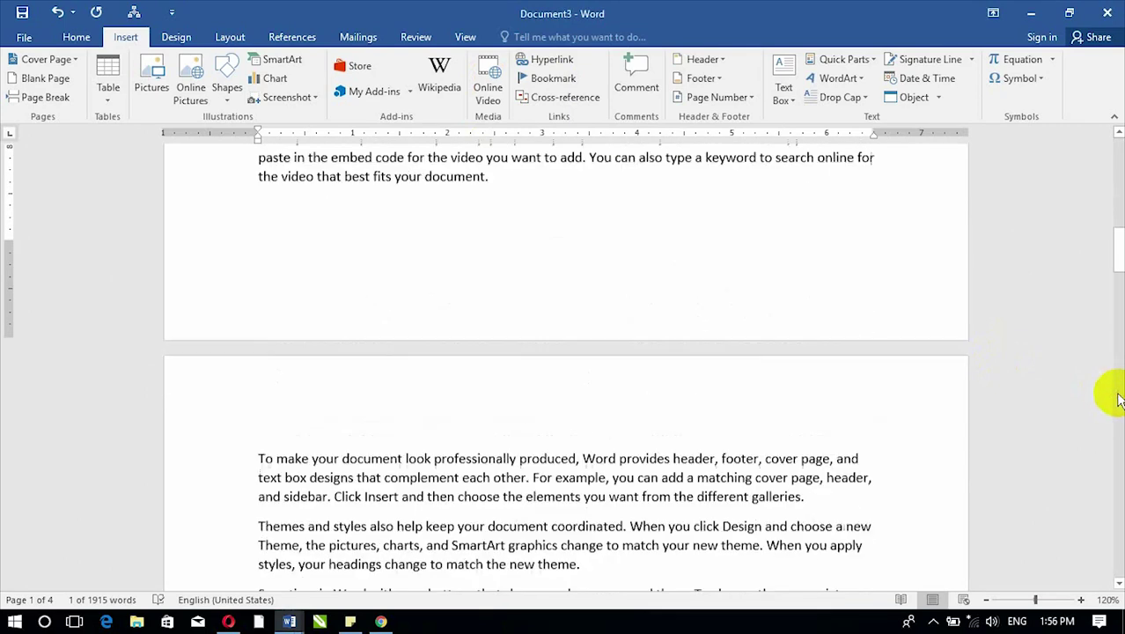
- Select the Kabul heading and open the Bookmark dialog twice, closing it unchanged
drag(1114, 264, 1114, 236)
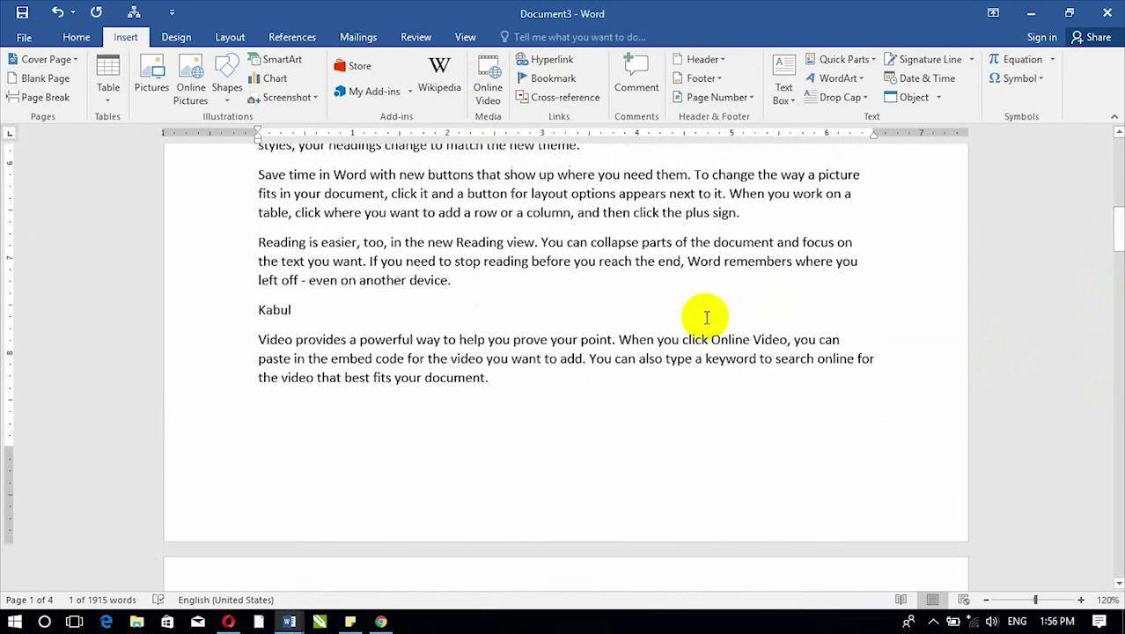
click(239, 307)
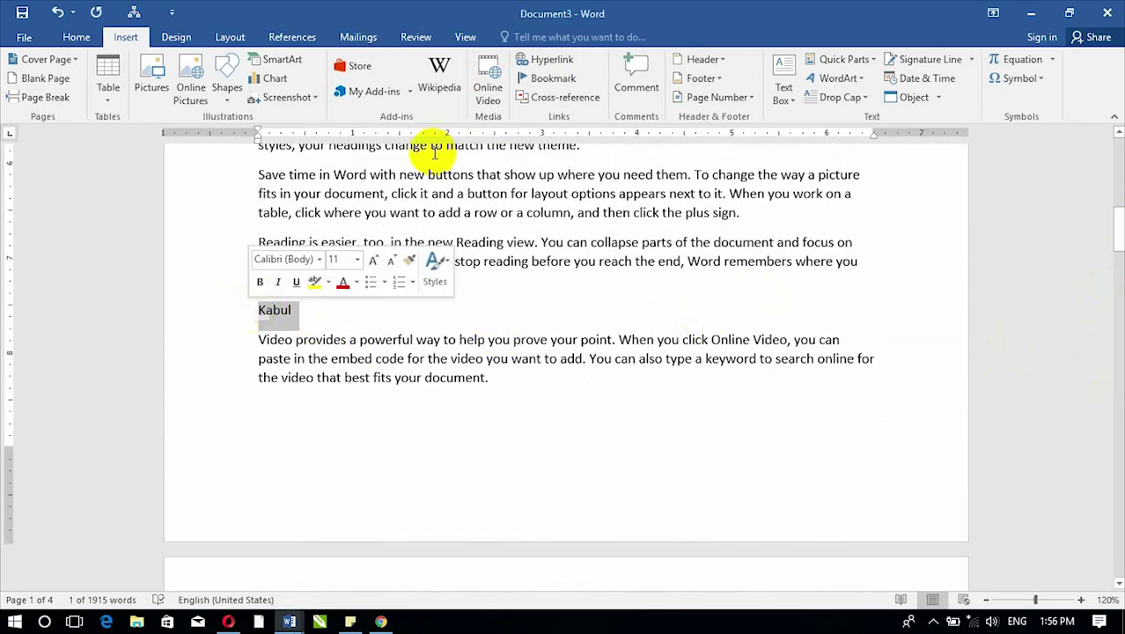
click(530, 79)
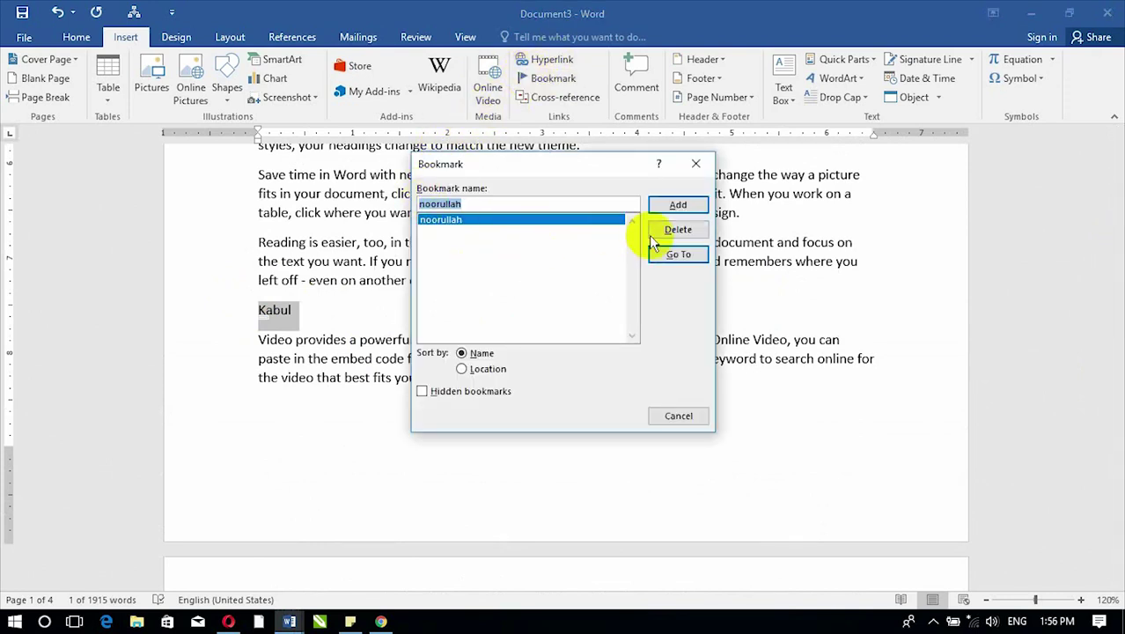
click(662, 205)
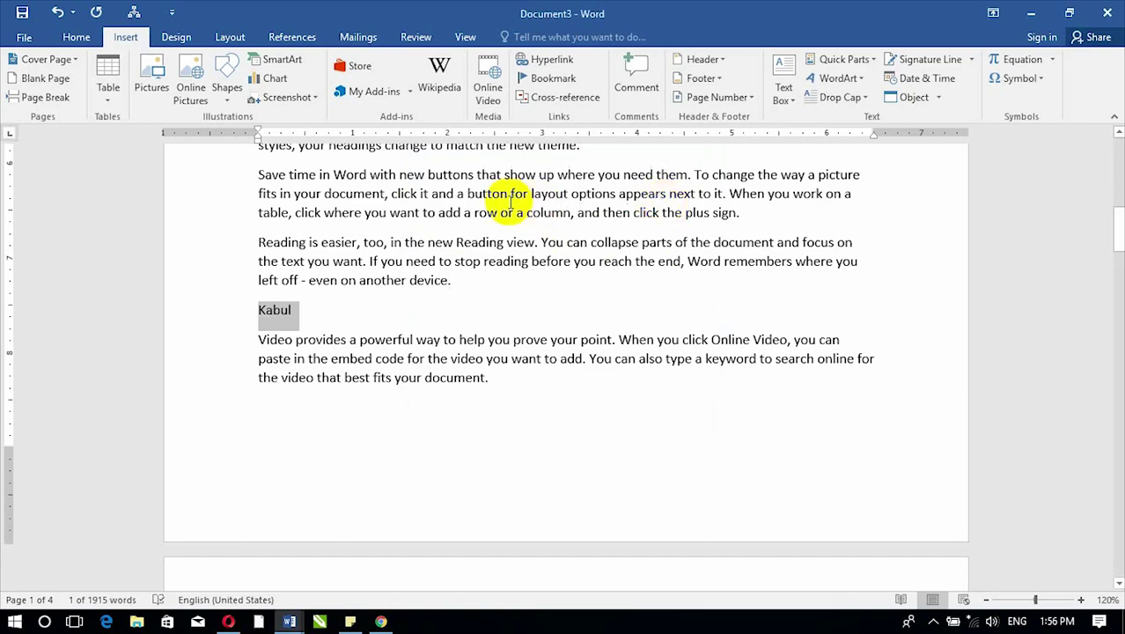
click(552, 79)
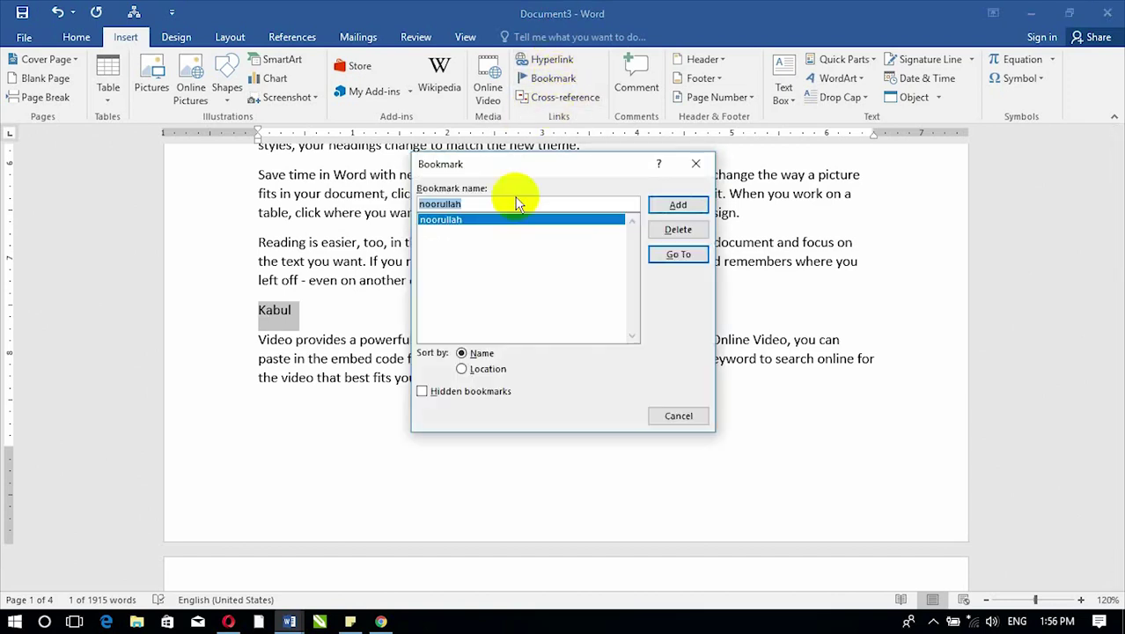
click(669, 205)
- Add a new named bookmark to the reselected Kabul heading
drag(308, 309, 257, 315)
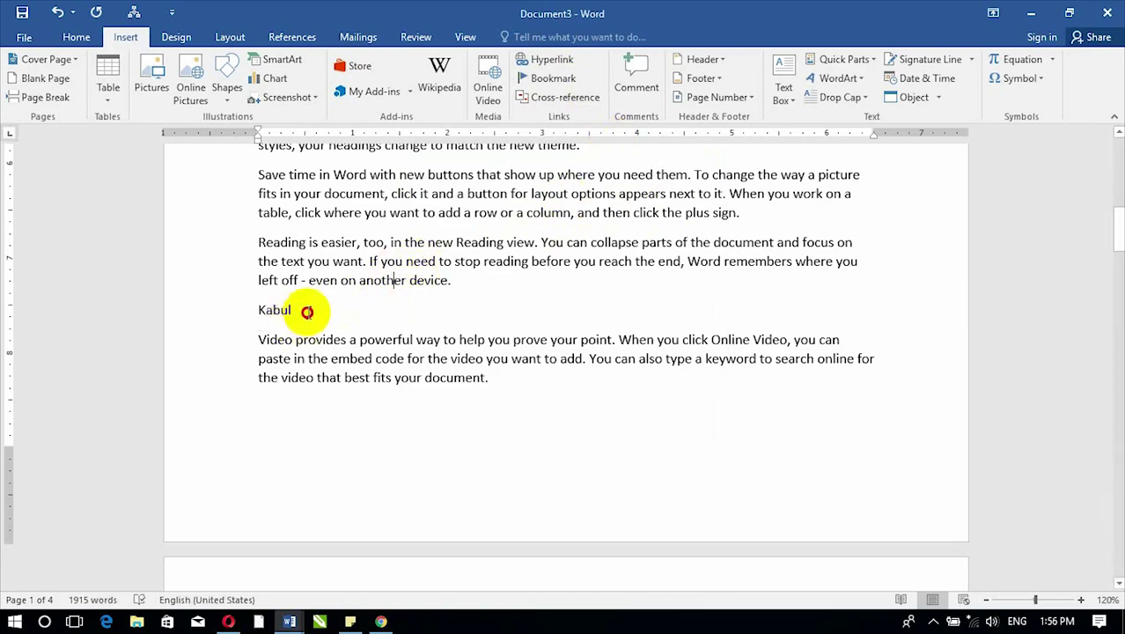
click(537, 78)
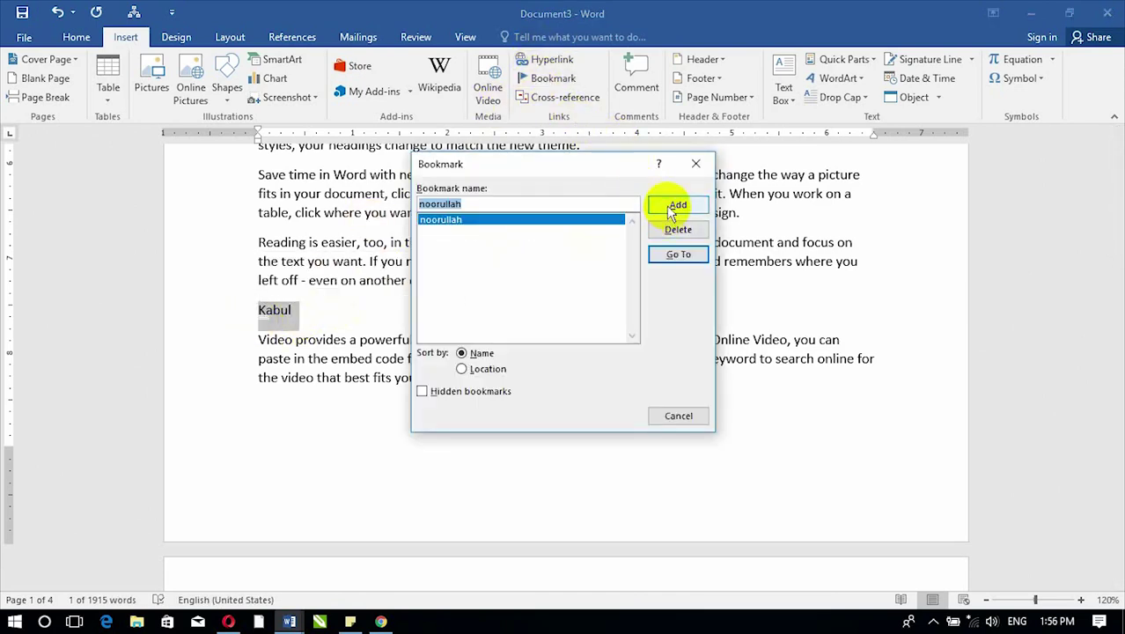
text(Zarif)
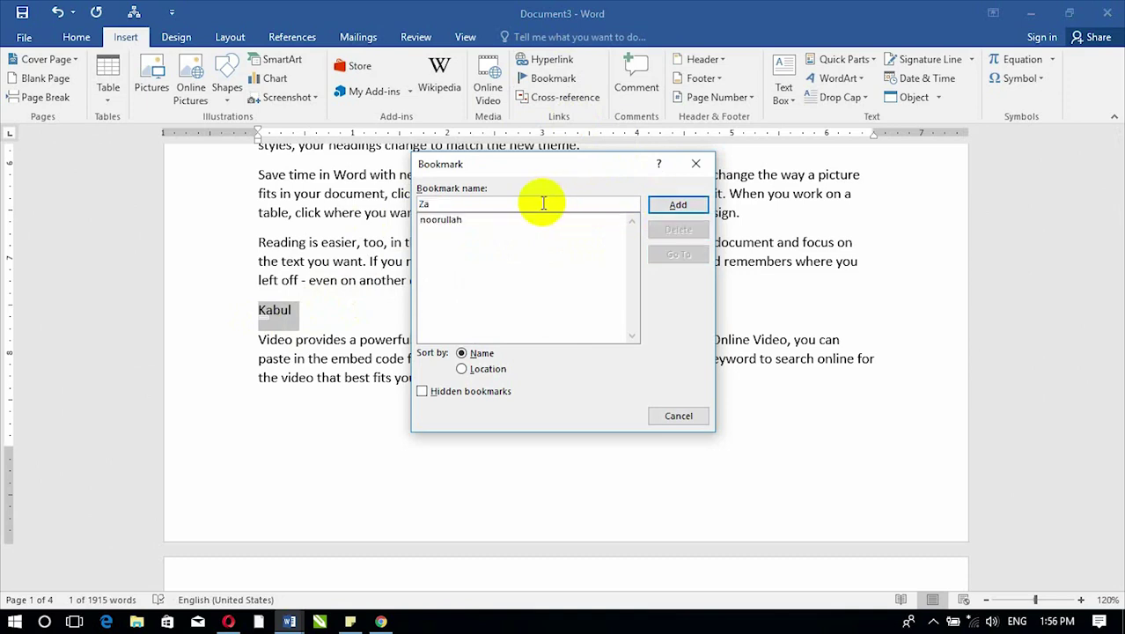
click(678, 205)
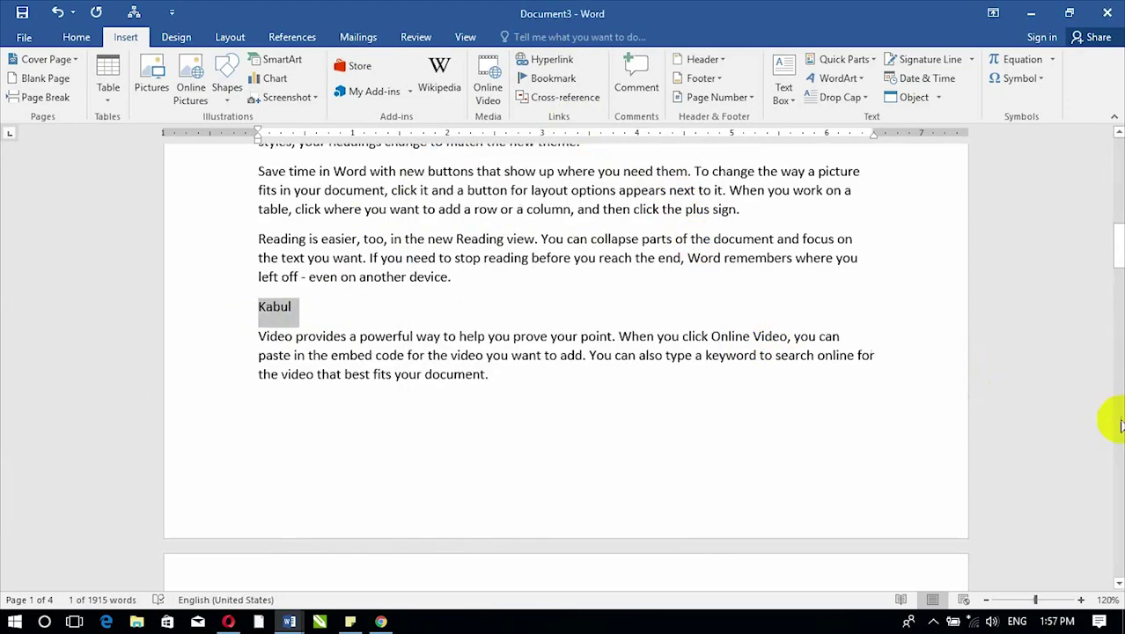
click(1118, 421)
scroll(1119, 424, down, 1)
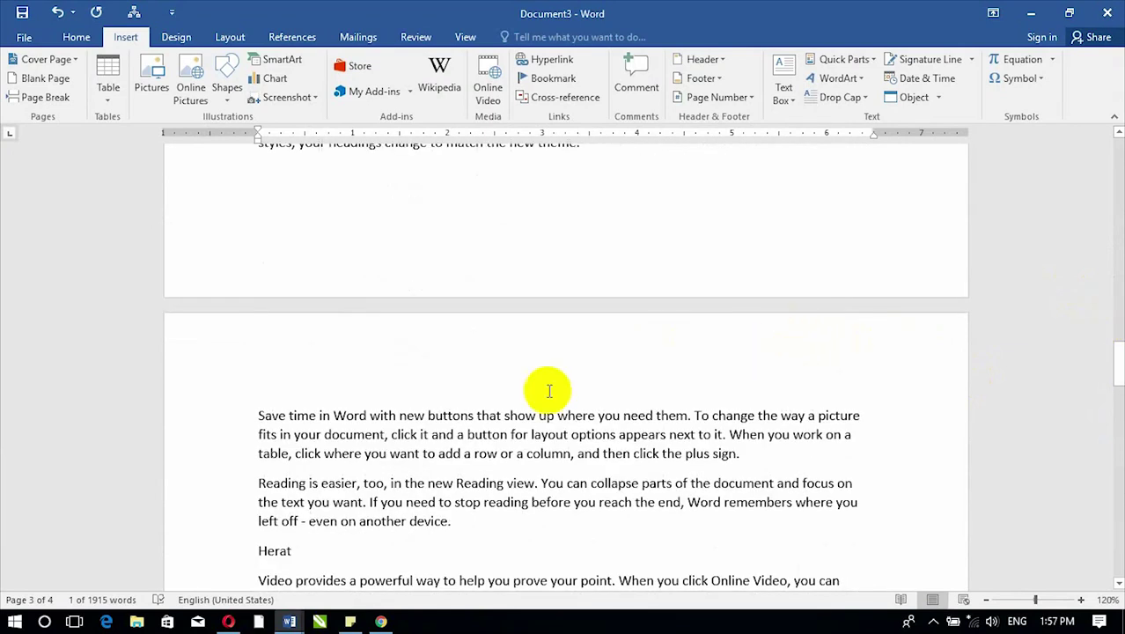
- Add a new named bookmark to the Herat heading
click(242, 557)
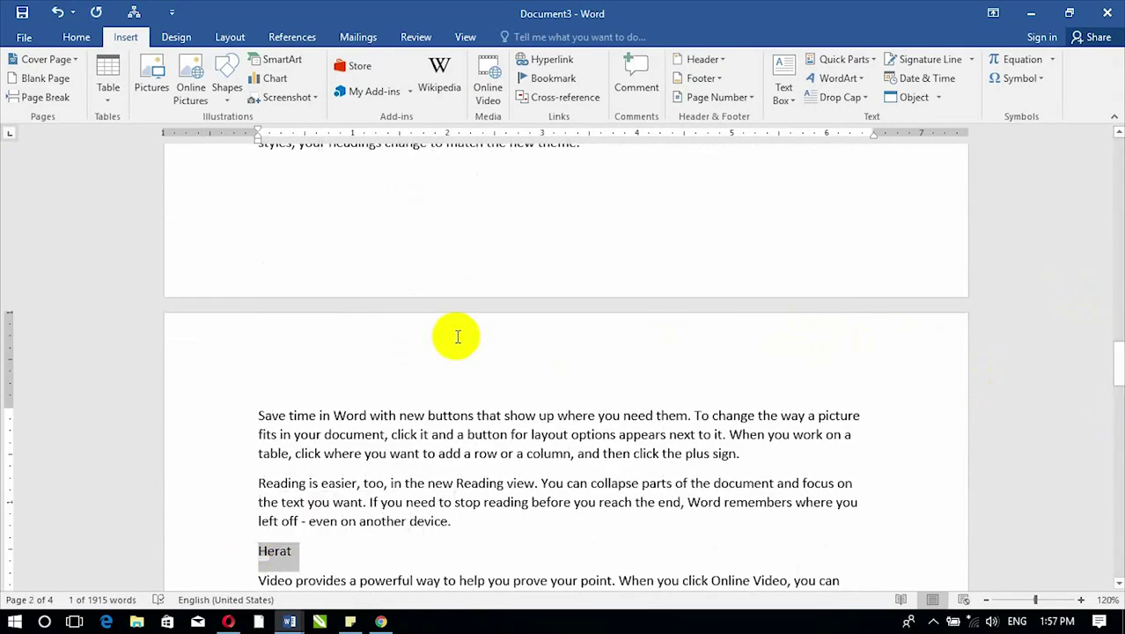
click(528, 77)
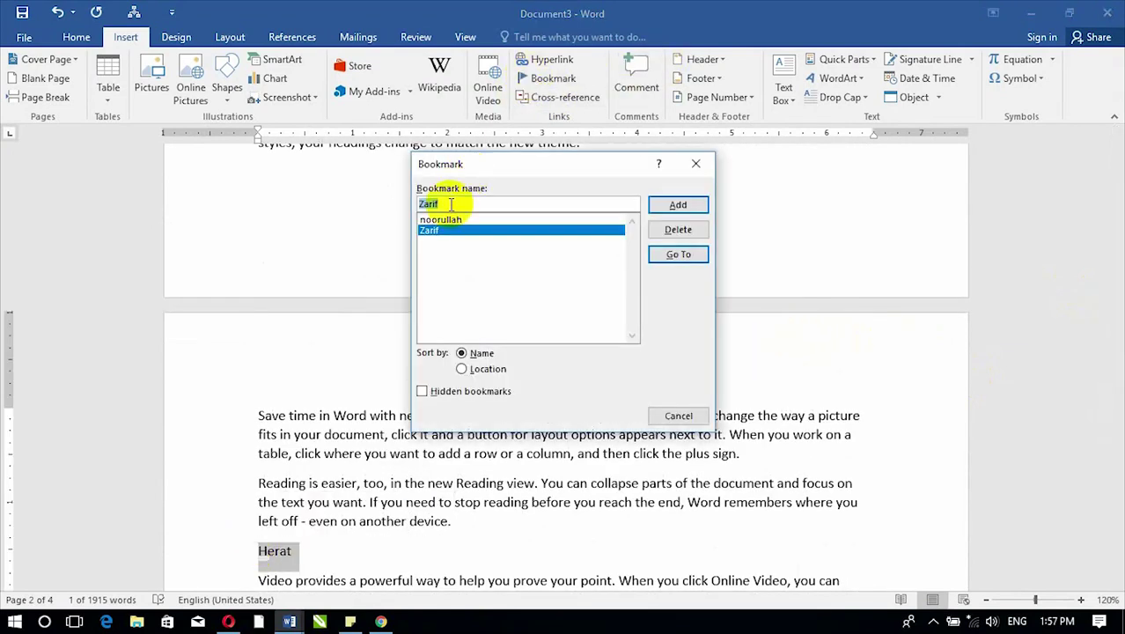
text(Ahmad)
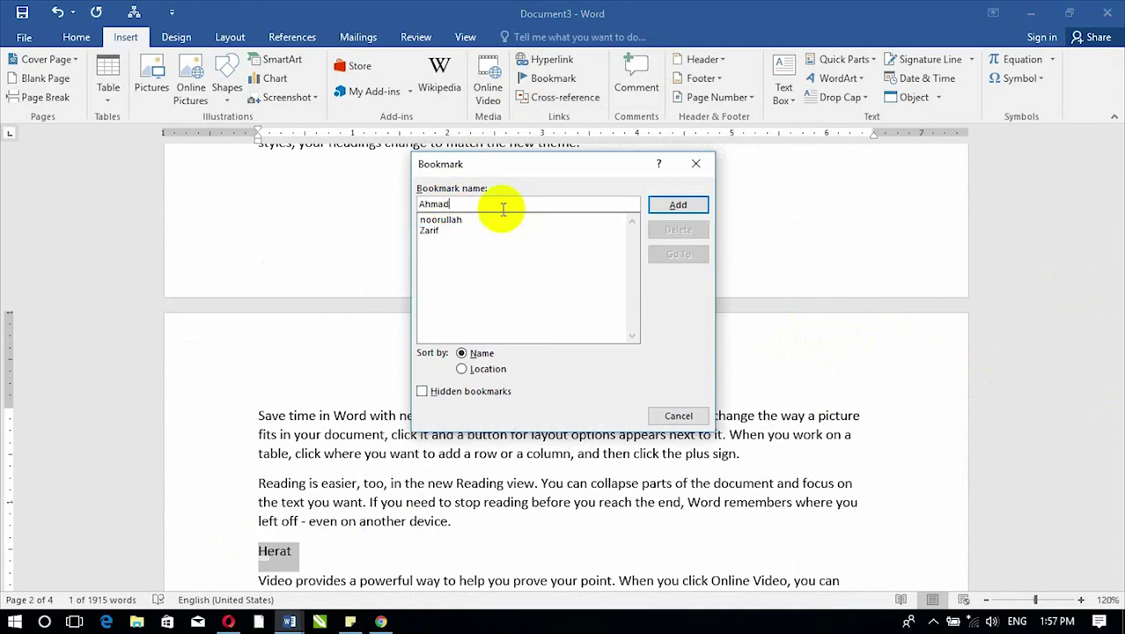
click(678, 208)
click(539, 411)
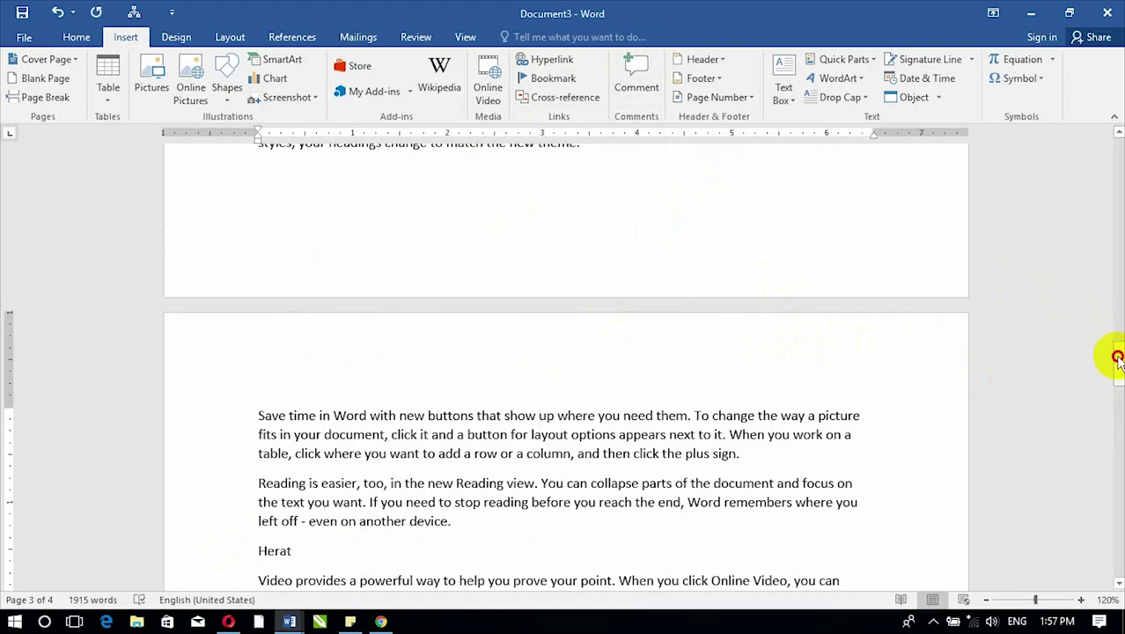
- Review the bookmarks by jumping to the Kabul and Herat bookmarks with Go To
drag(1114, 356, 1114, 173)
click(805, 295)
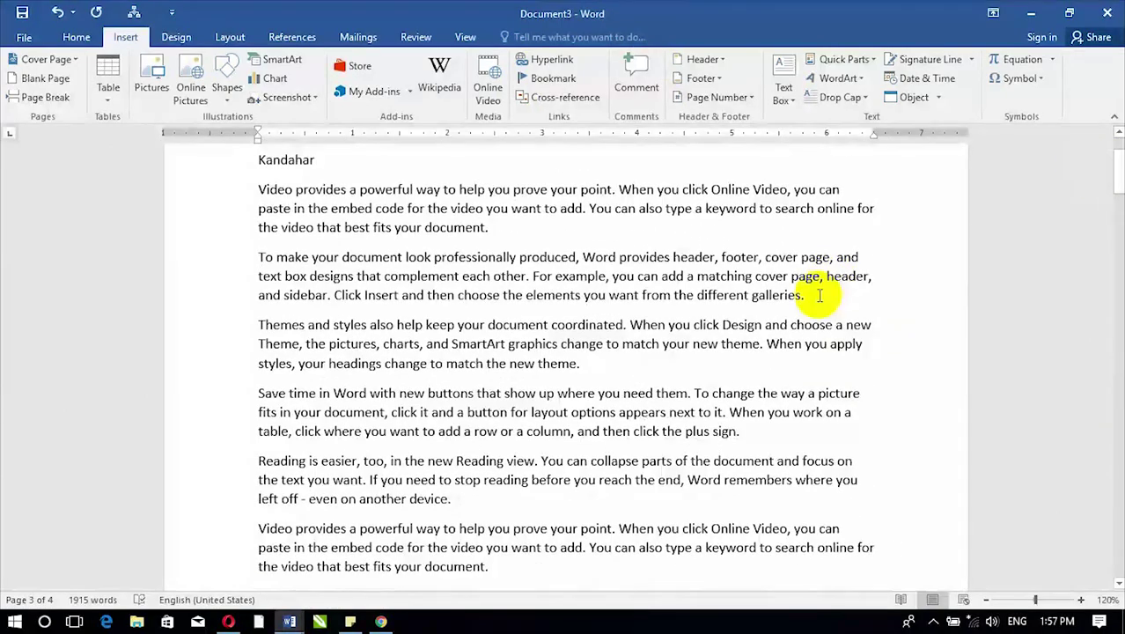
click(548, 78)
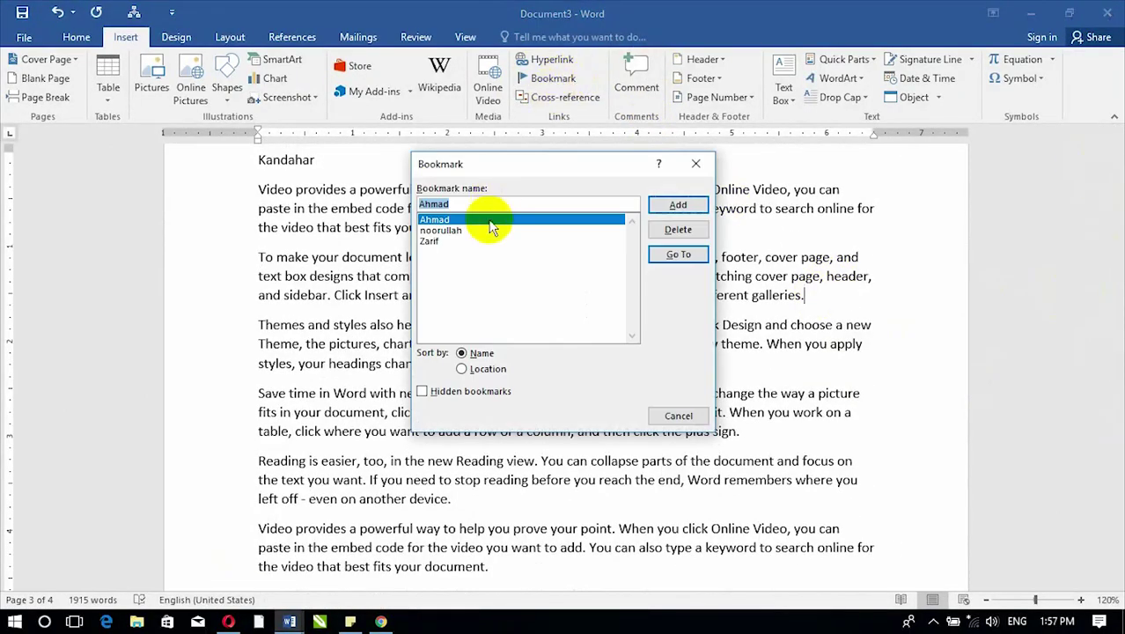
click(439, 232)
click(430, 243)
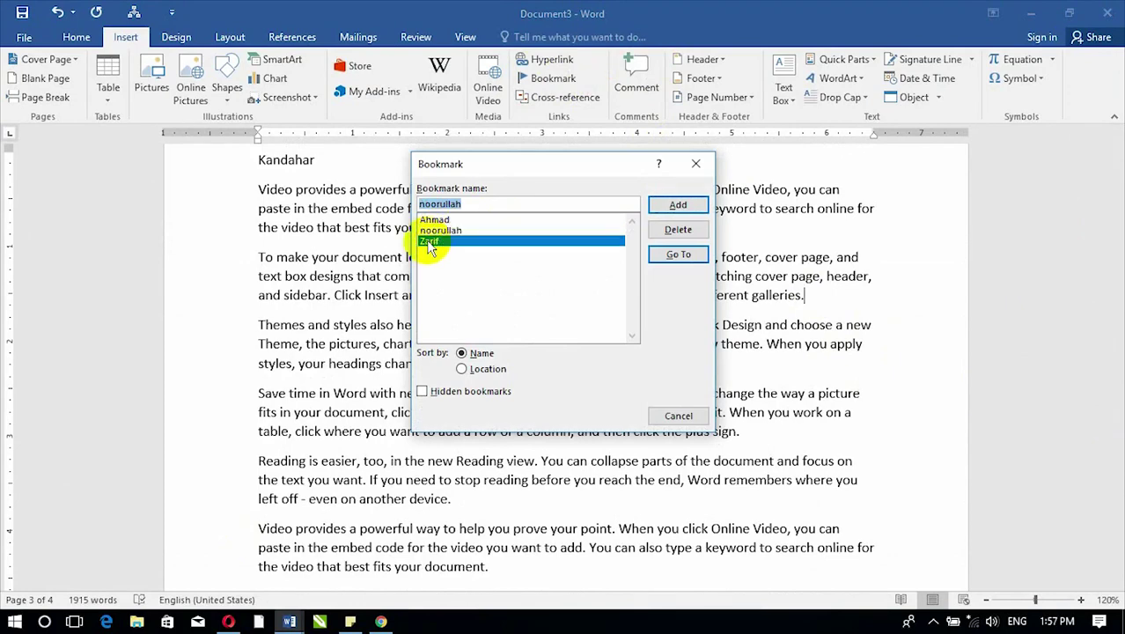
click(655, 264)
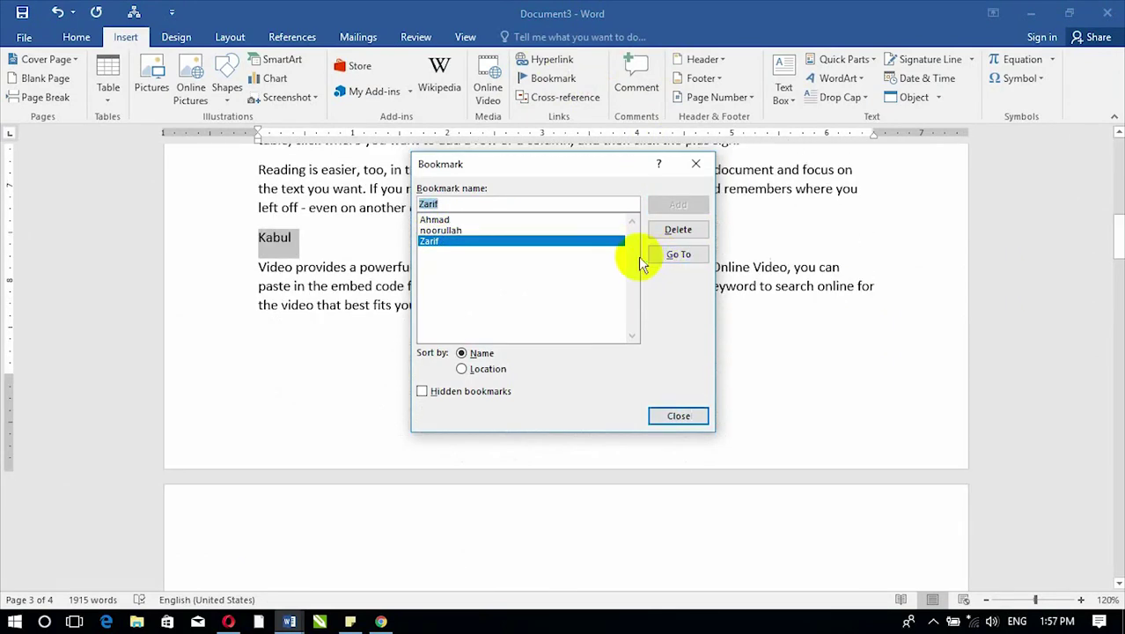
click(431, 220)
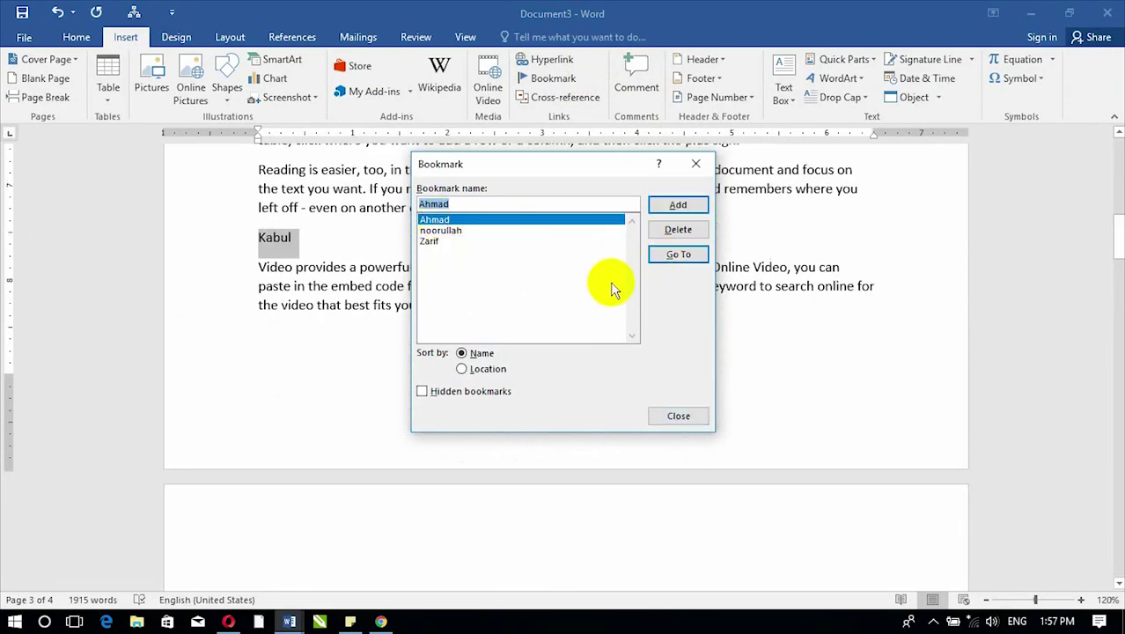
click(678, 257)
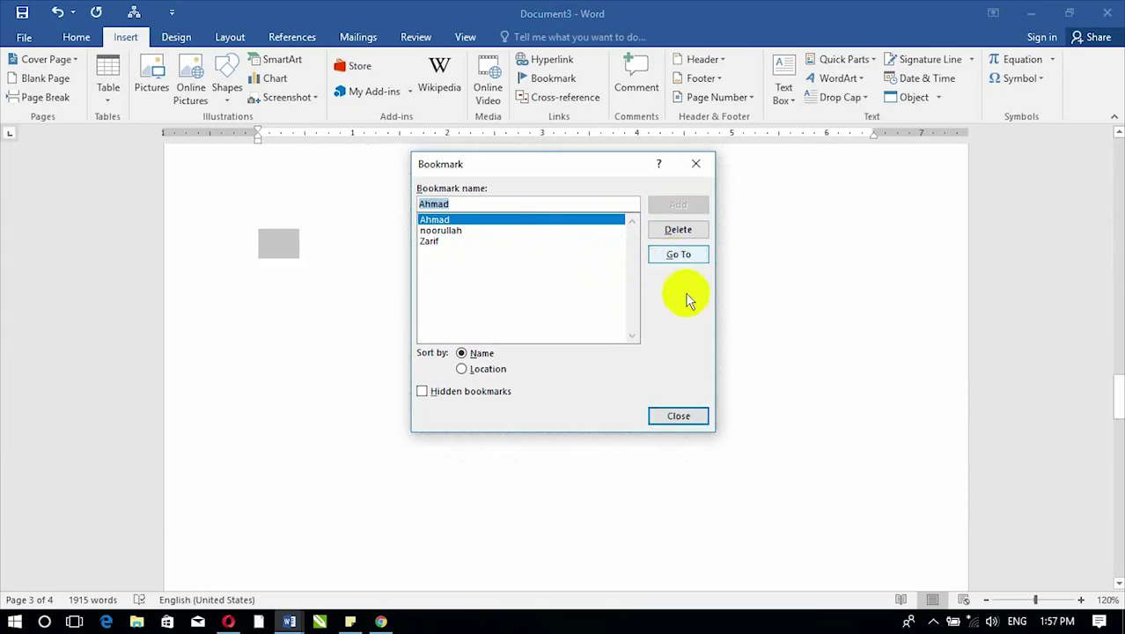
click(678, 415)
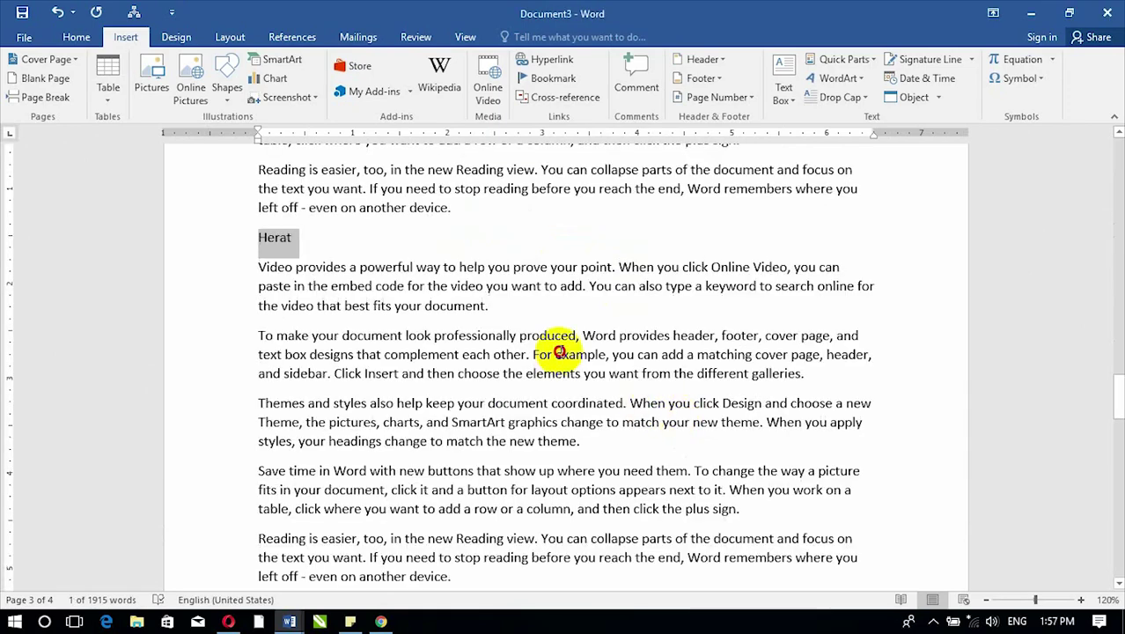
- Sort the bookmark list by Location and go to the Herat bookmark
click(554, 79)
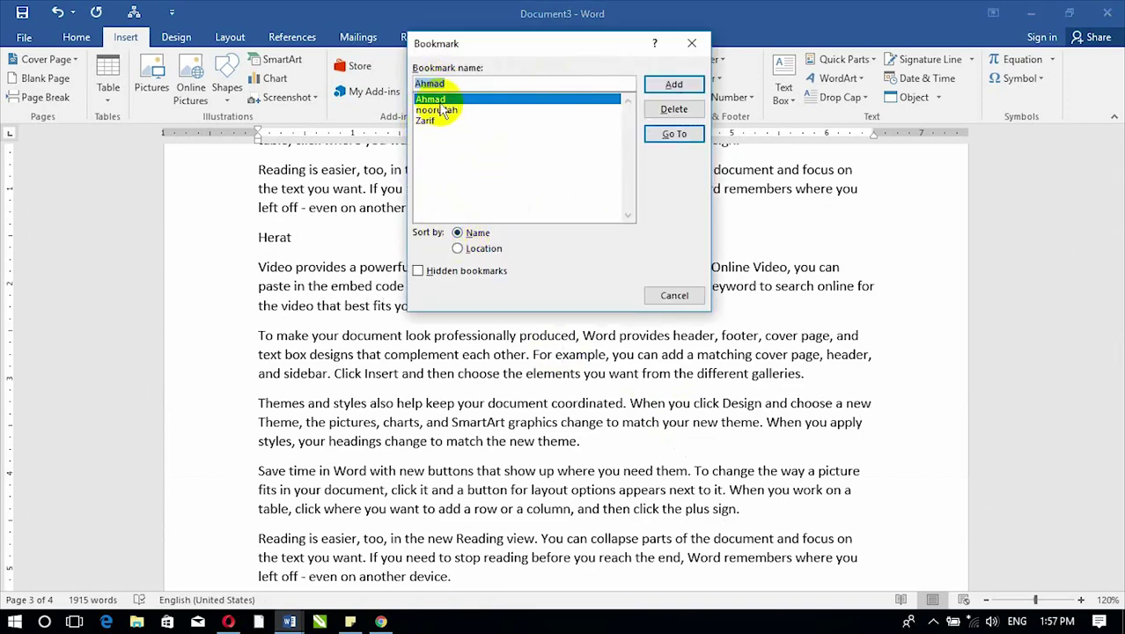
click(481, 250)
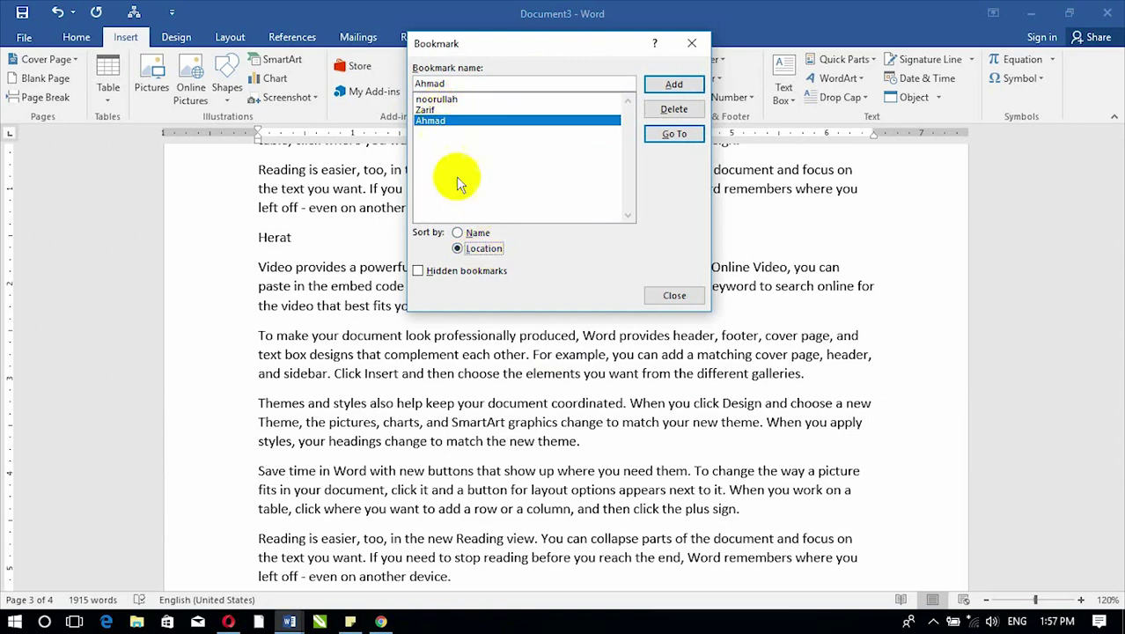
click(451, 273)
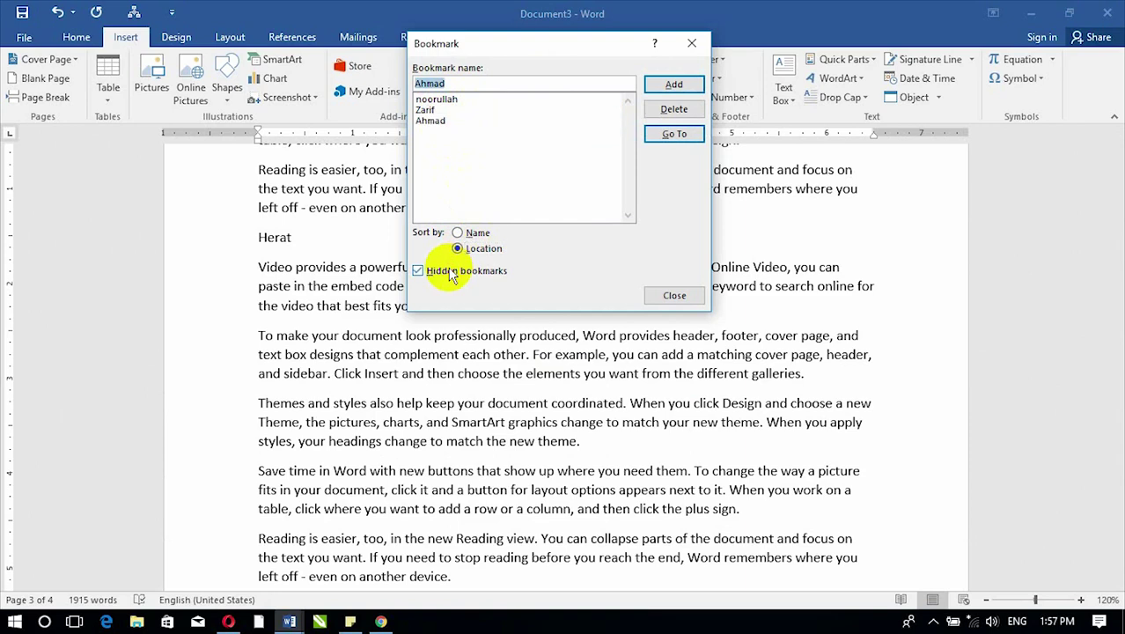
click(451, 273)
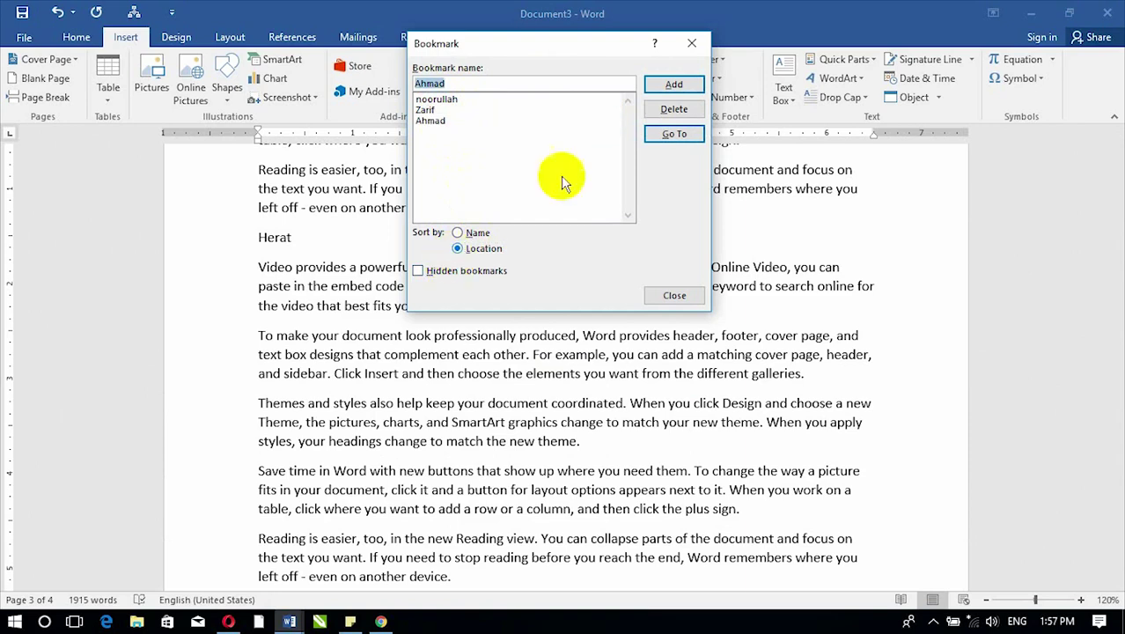
click(675, 134)
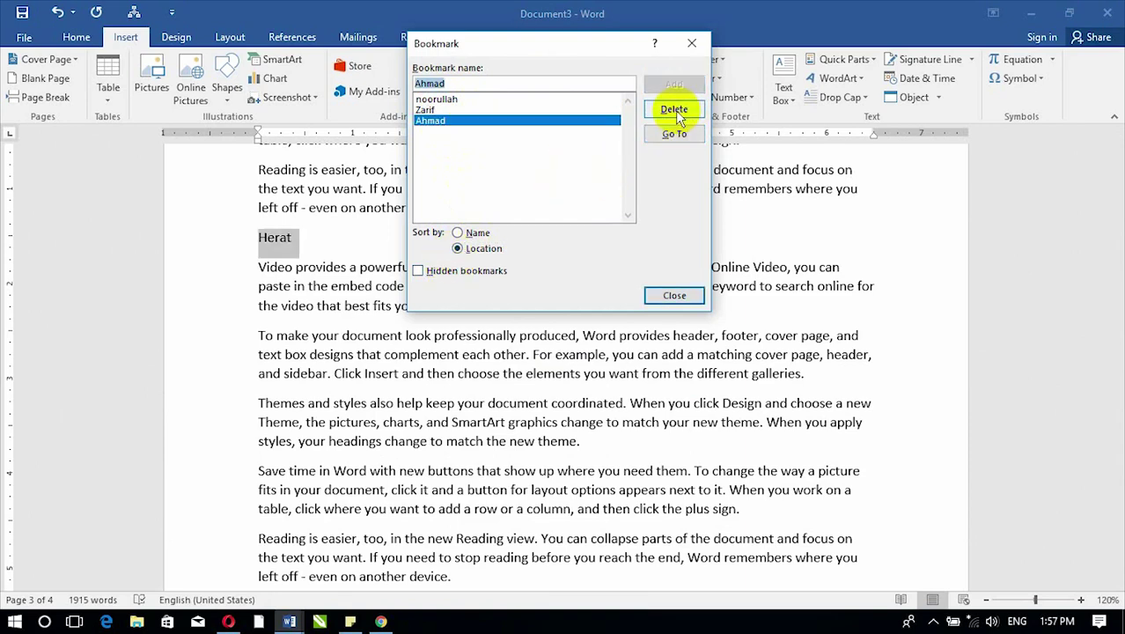
click(674, 298)
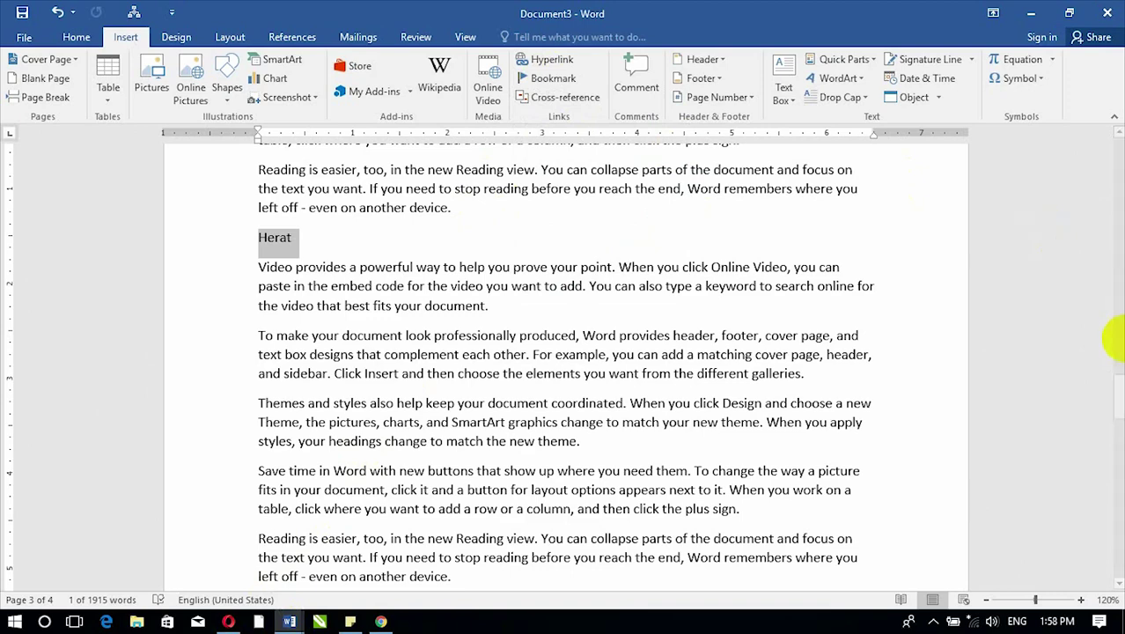
drag(1116, 401, 1116, 536)
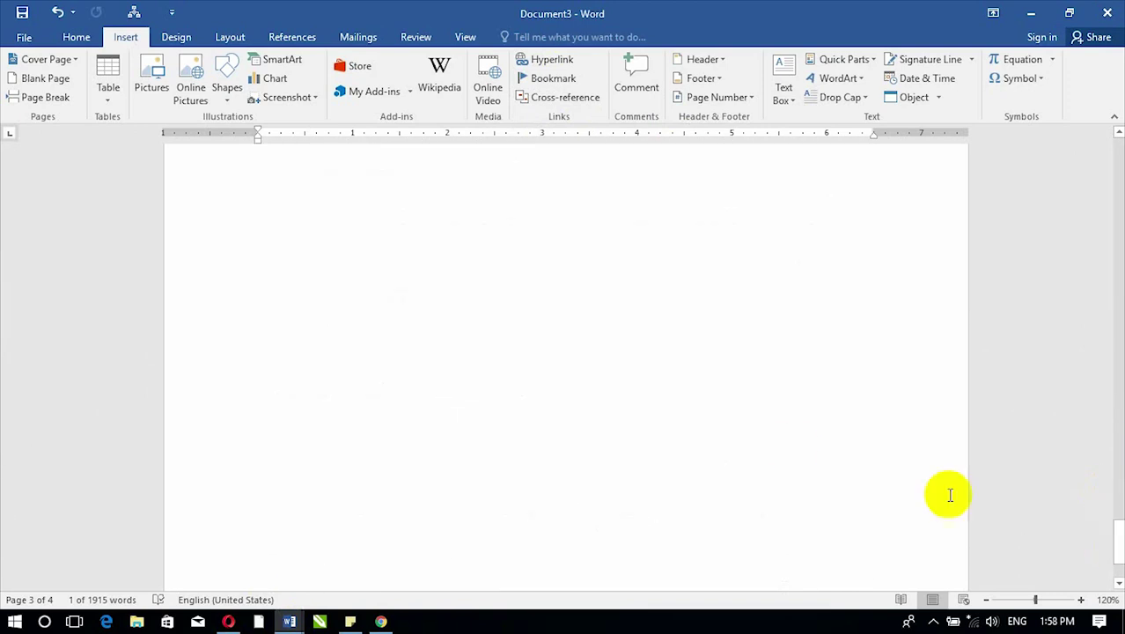
- On the blank last page, insert bookmark cross-references to Herat, Kabul and Kabul
click(544, 351)
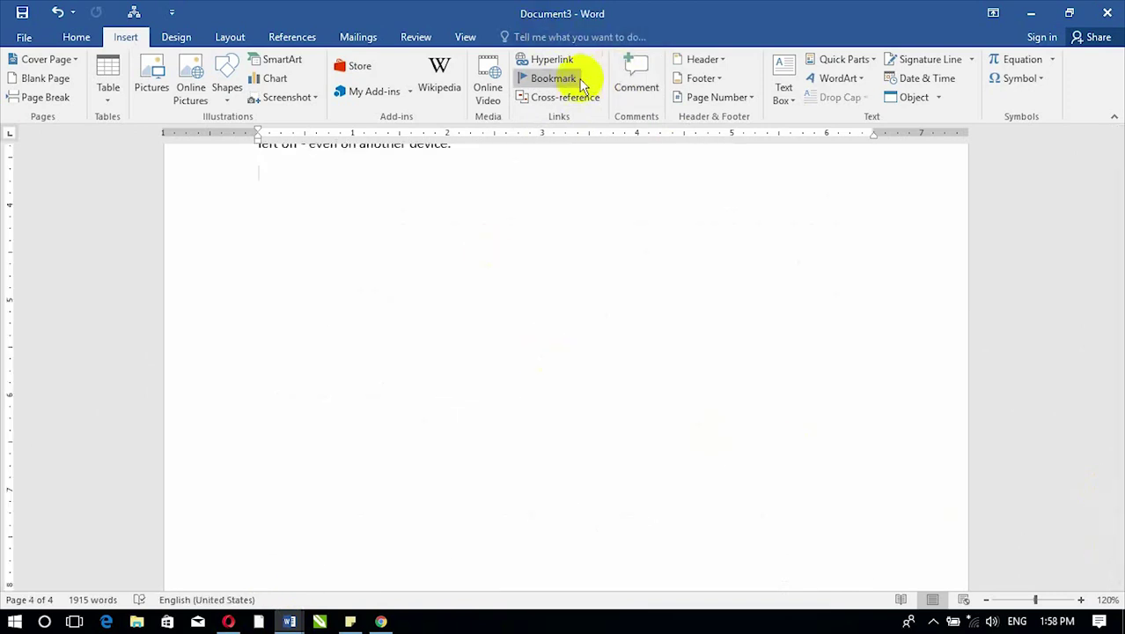
click(564, 97)
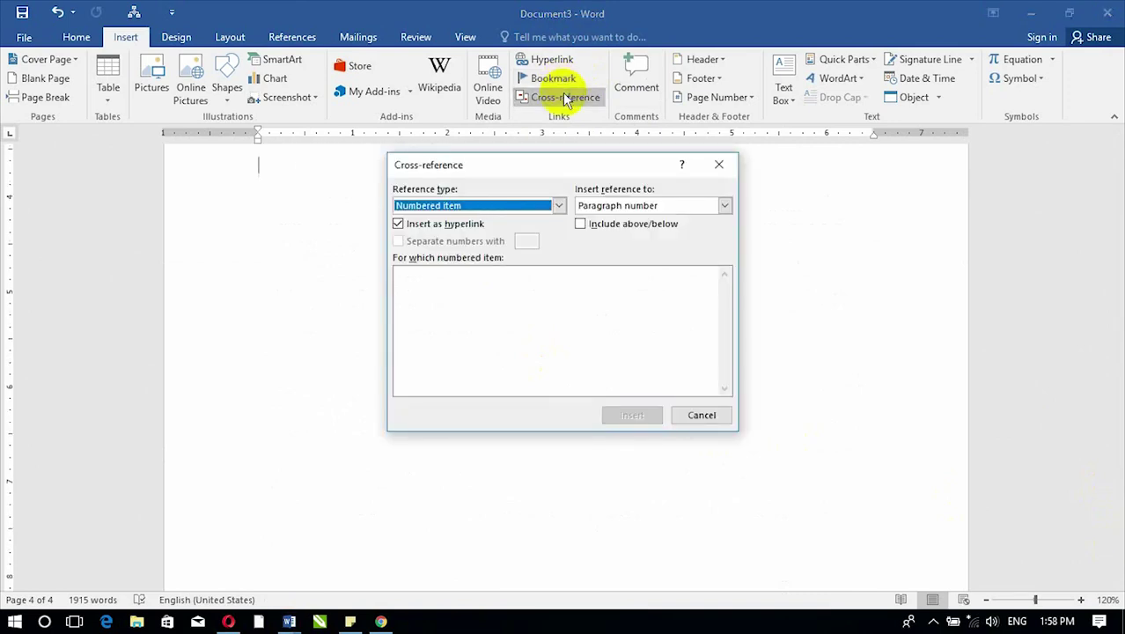
click(464, 207)
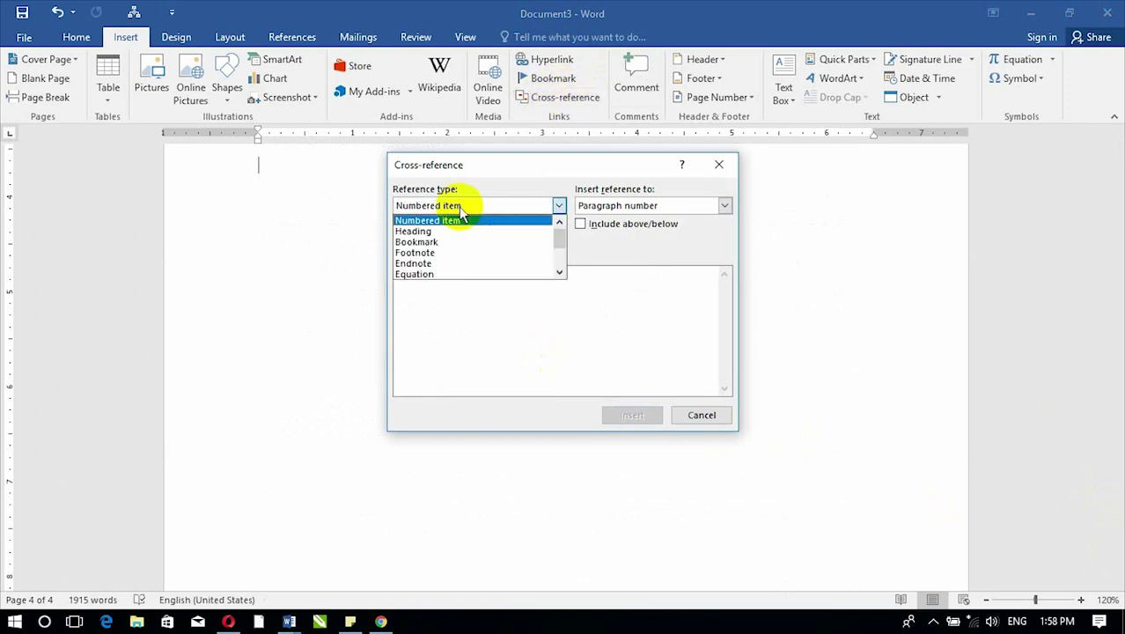
click(432, 243)
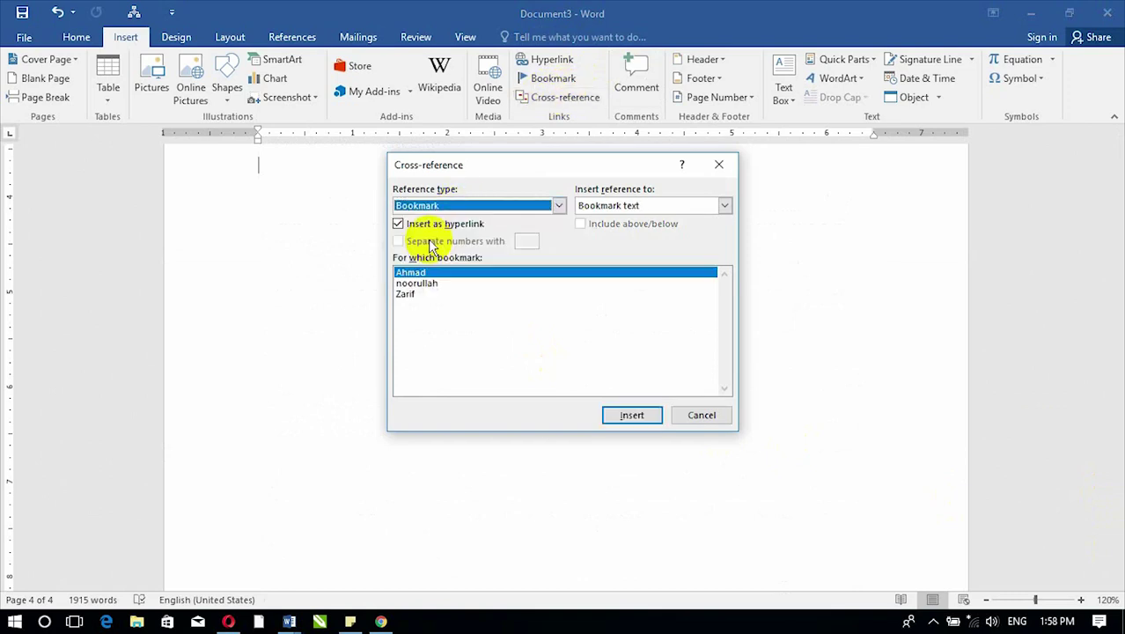
click(620, 412)
click(423, 283)
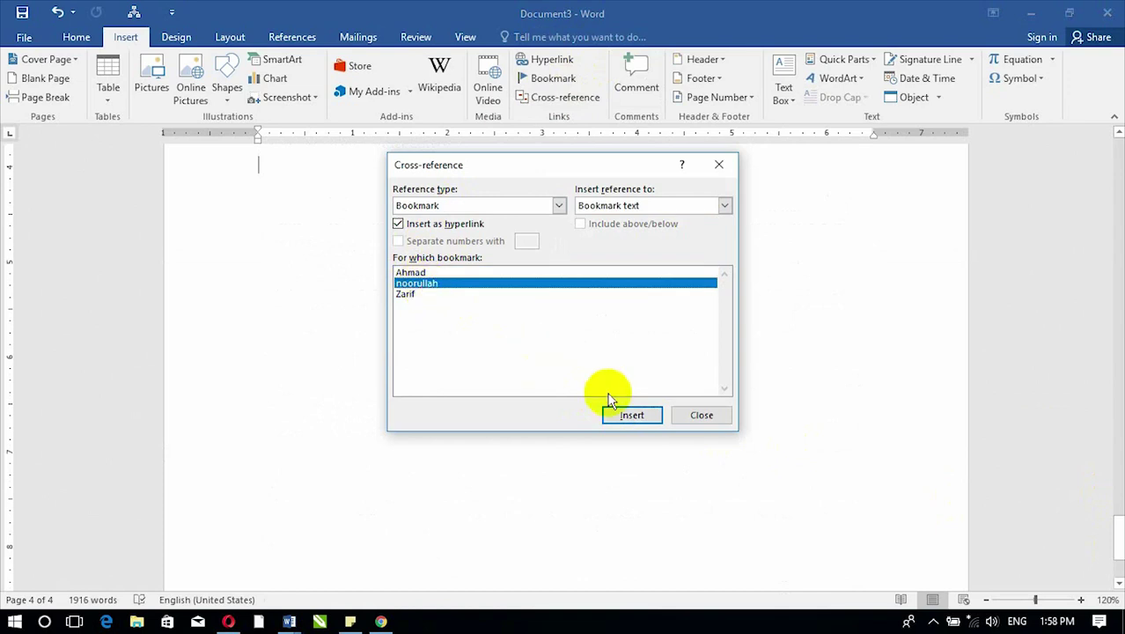
click(629, 415)
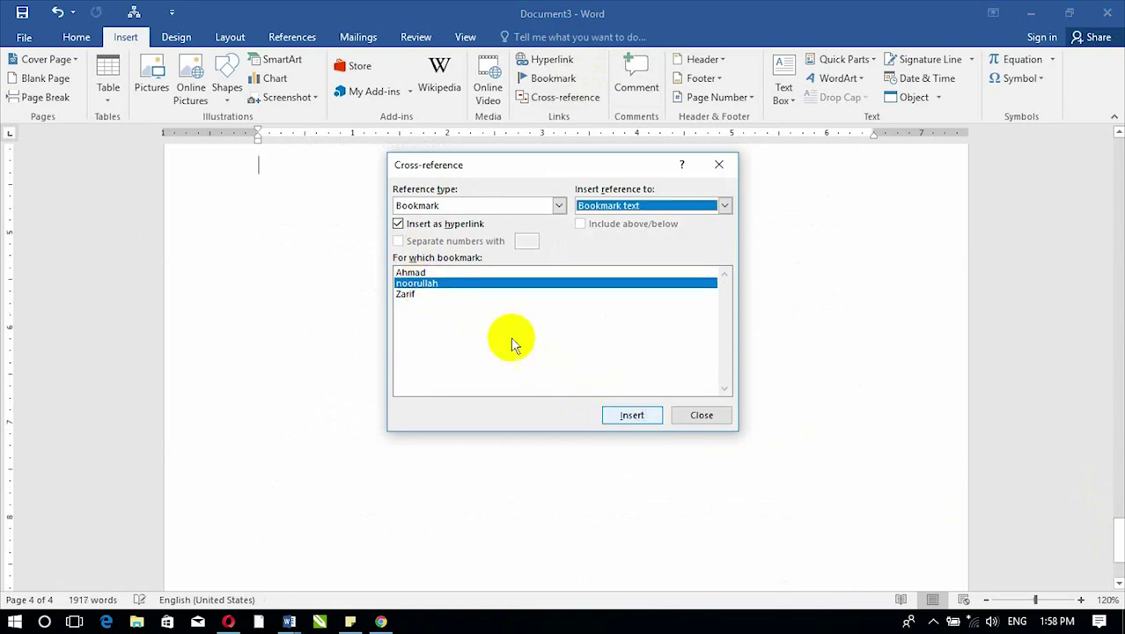
click(406, 294)
click(632, 414)
click(699, 416)
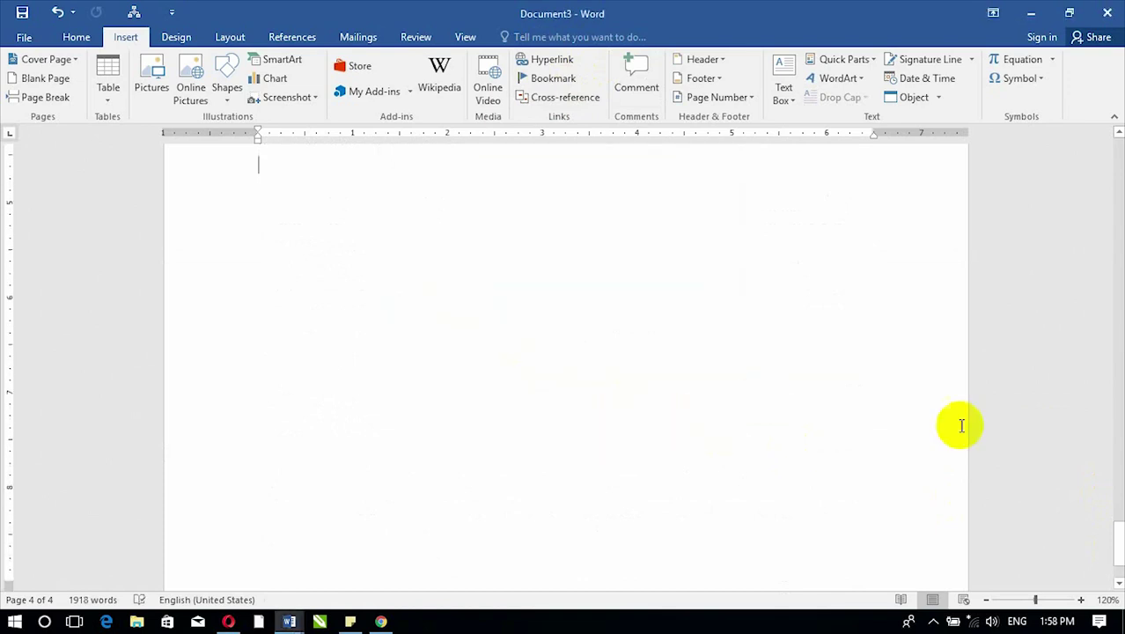
- Follow the Herat cross-reference link to its bookmarked heading
drag(1118, 551, 1119, 536)
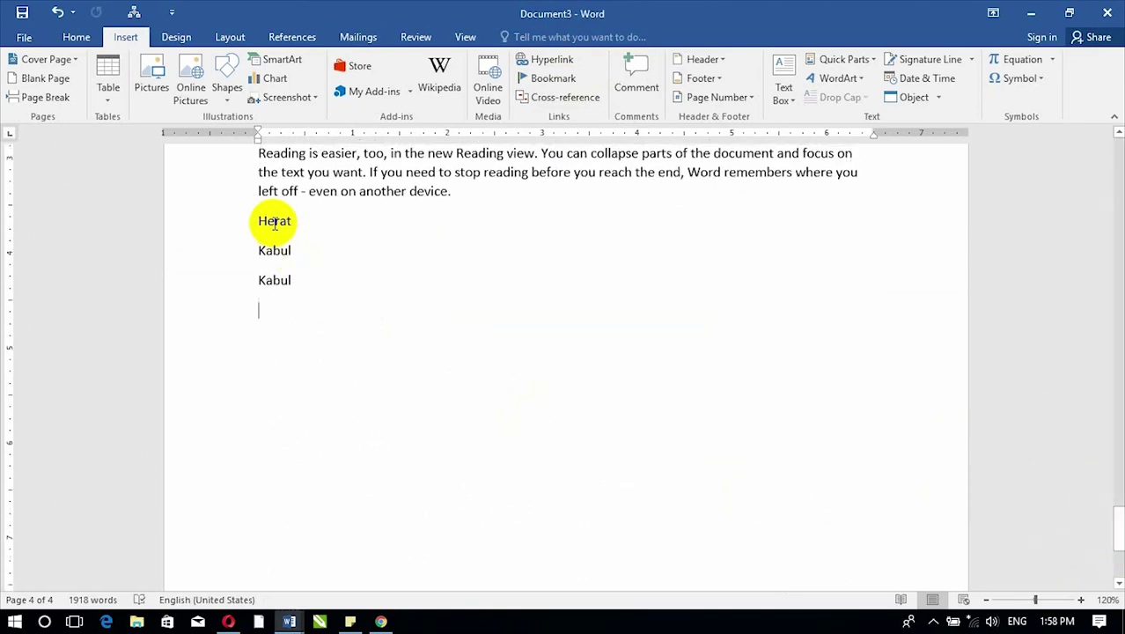
mouse_move(274, 223)
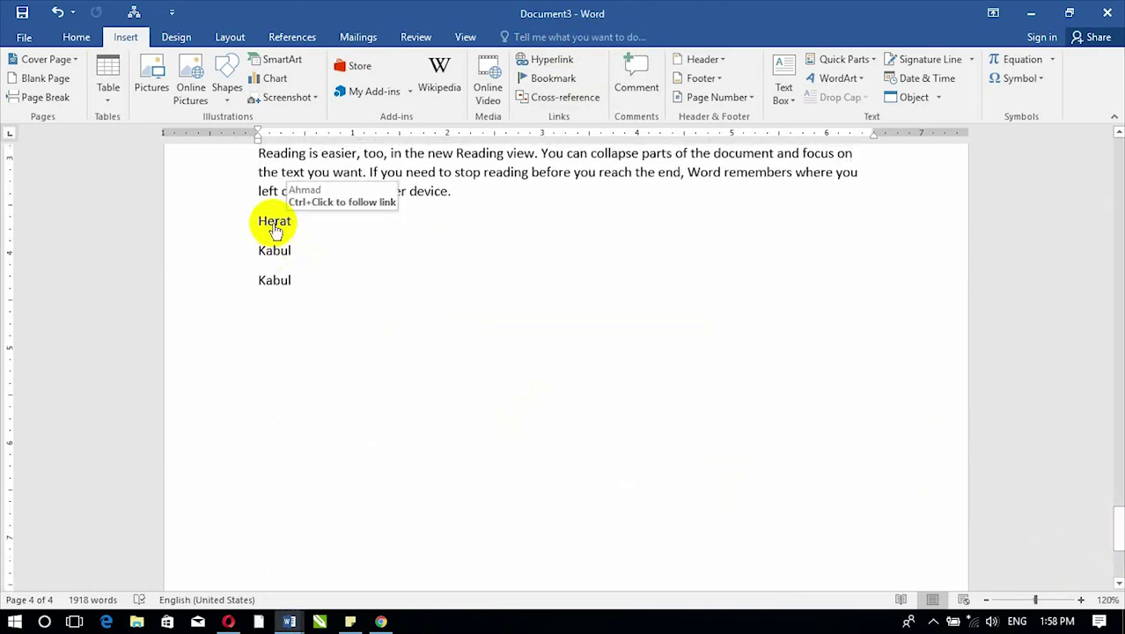
ctrl+click(274, 225)
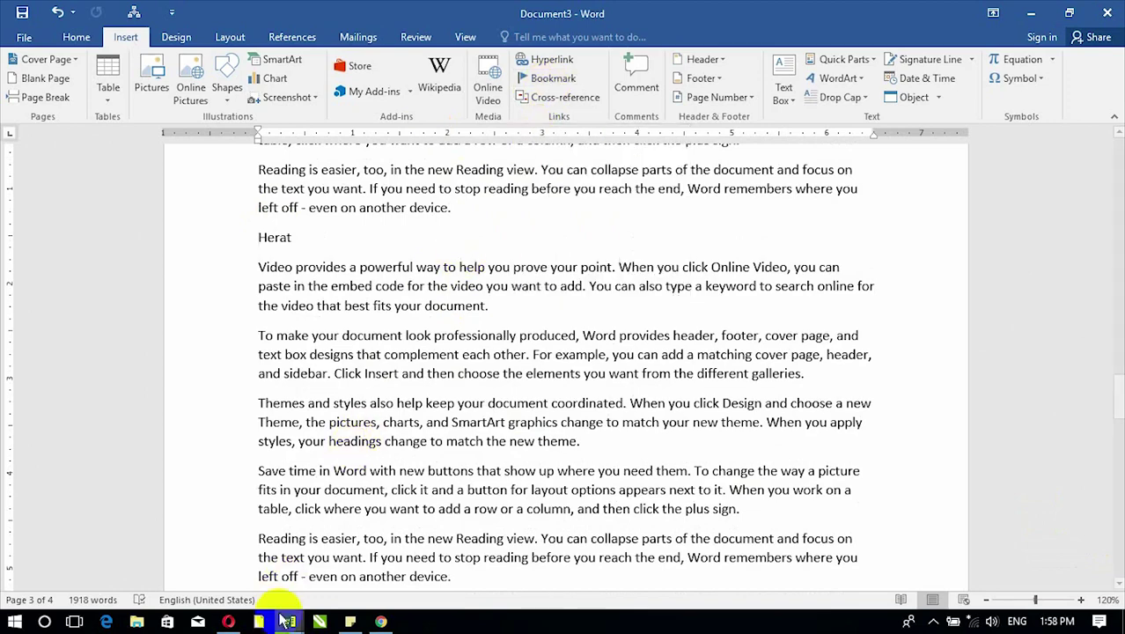
mouse_move(288, 628)
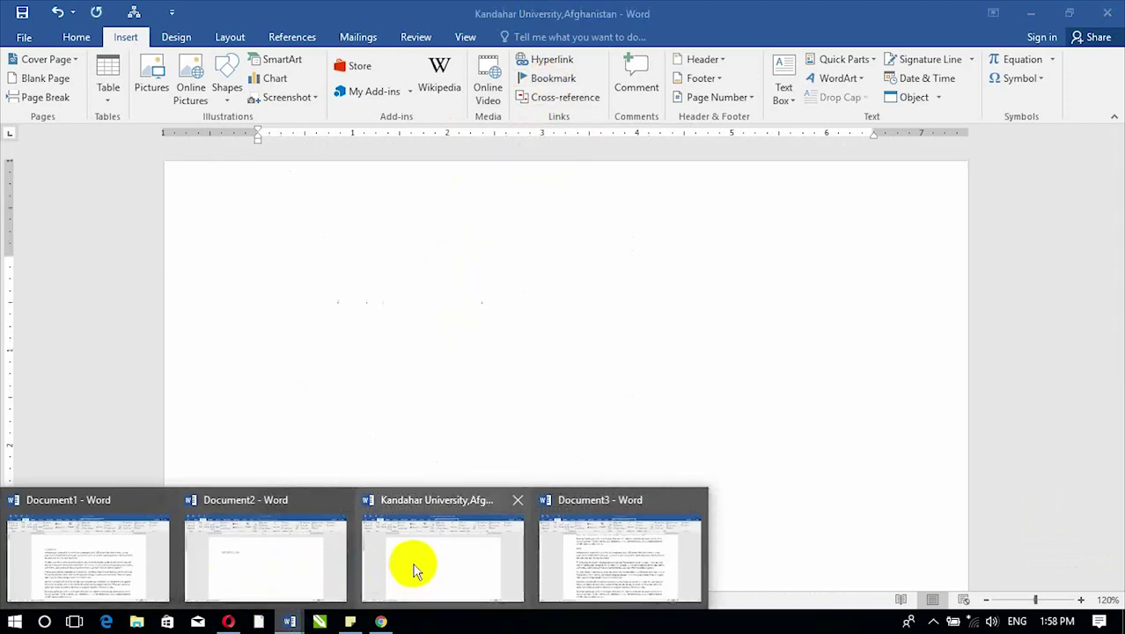
- In Document1, delete the old Kandahar, Herat and Kabul lines
click(113, 554)
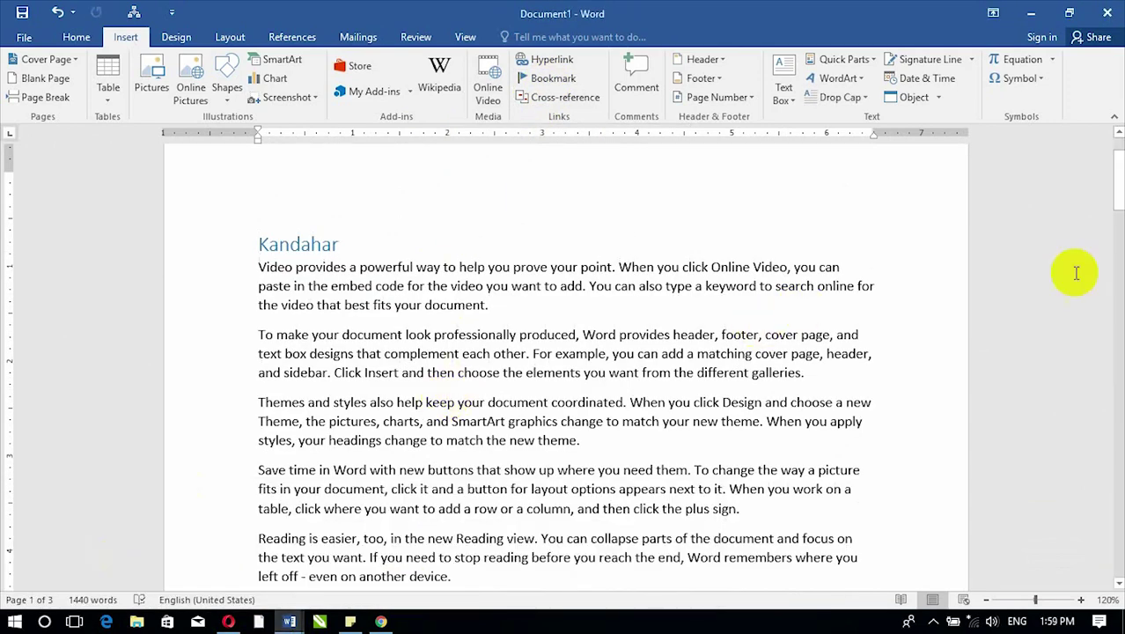
mouse_move(1116, 194)
mouse_down()
mouse_move(1048, 537)
mouse_move(891, 515)
mouse_up()
drag(295, 400, 262, 332)
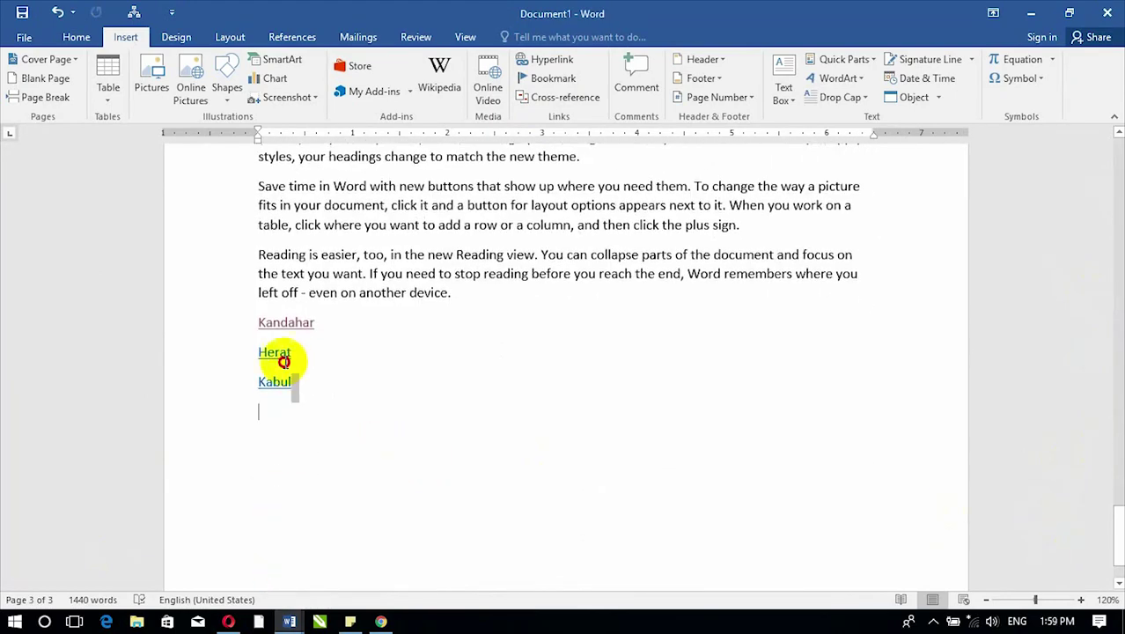
key(Delete)
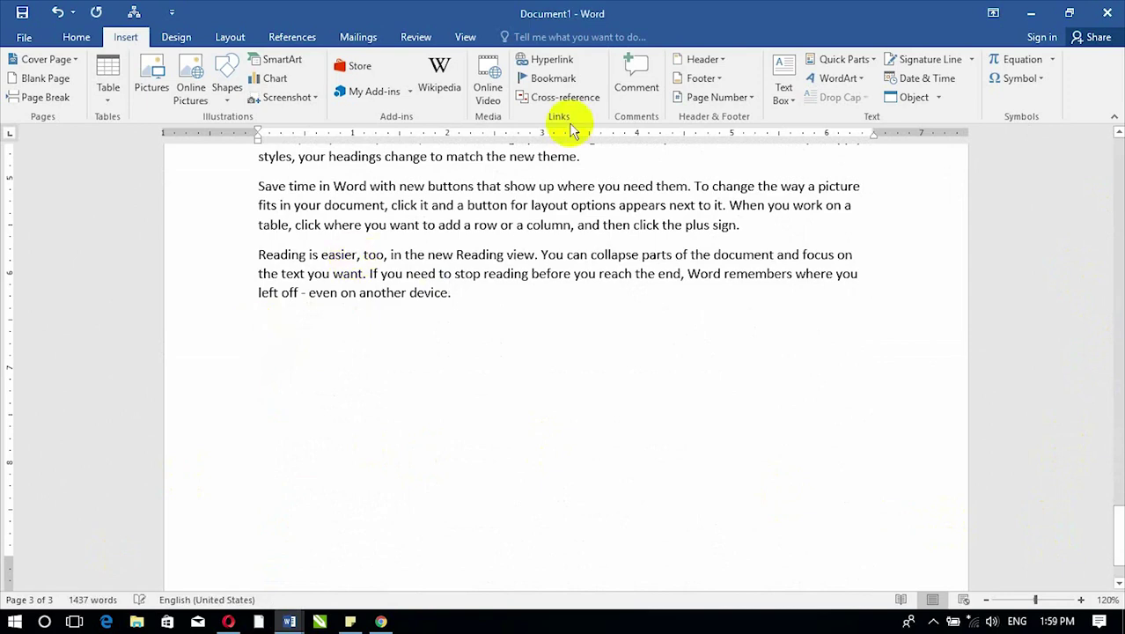
- Insert a heading cross-reference to Kandahar and start a new line
click(563, 99)
click(520, 205)
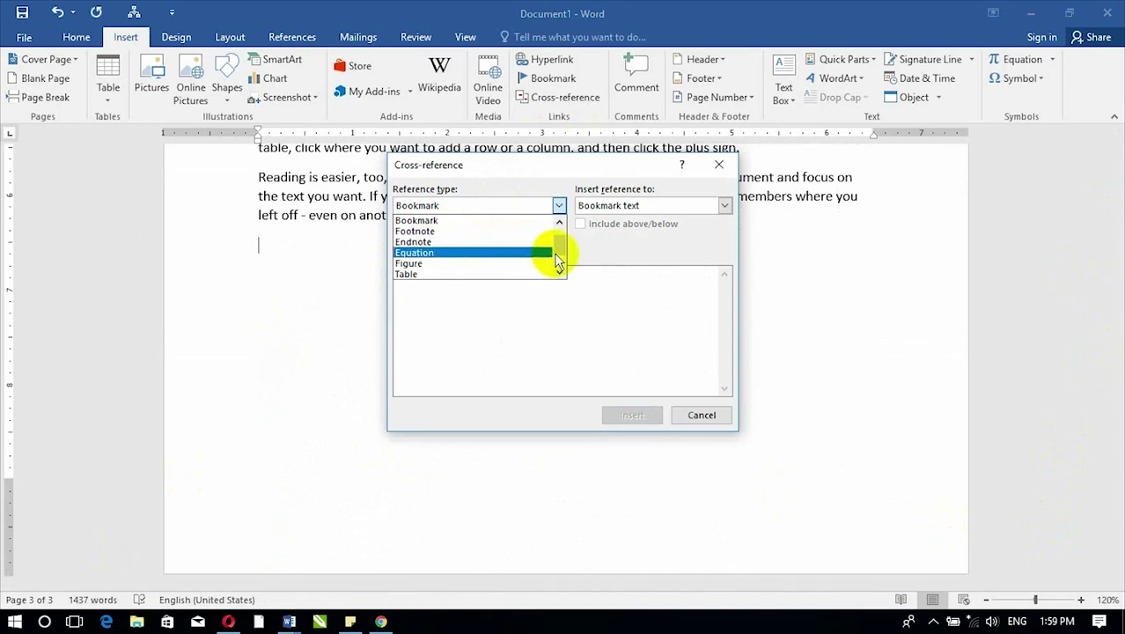
scroll(560, 265, down, 1)
drag(560, 257, 554, 226)
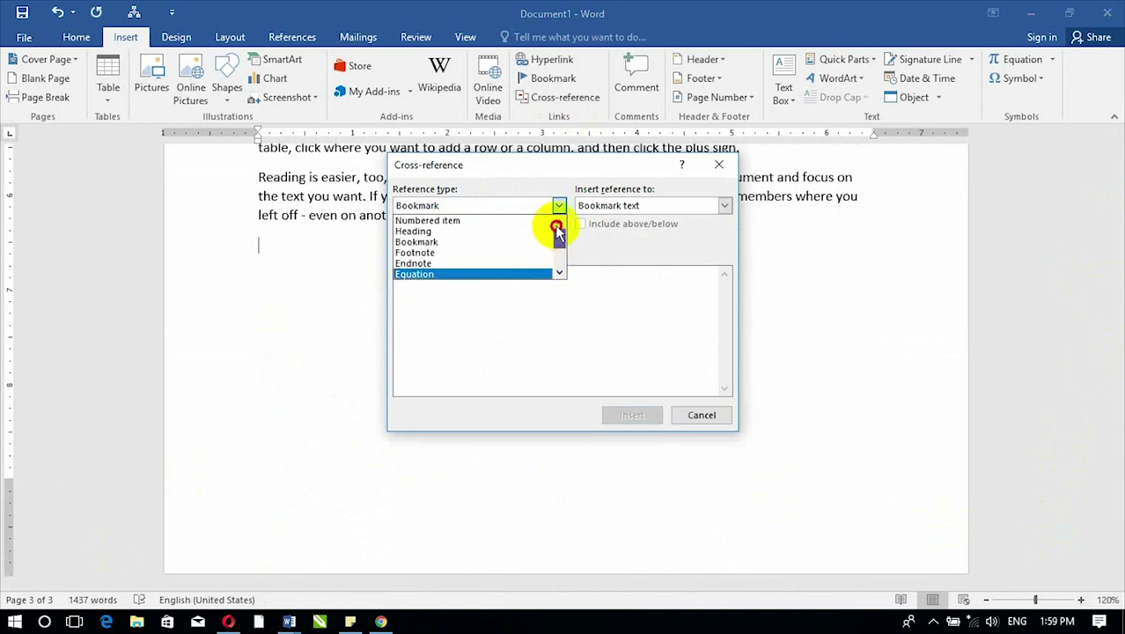
click(472, 231)
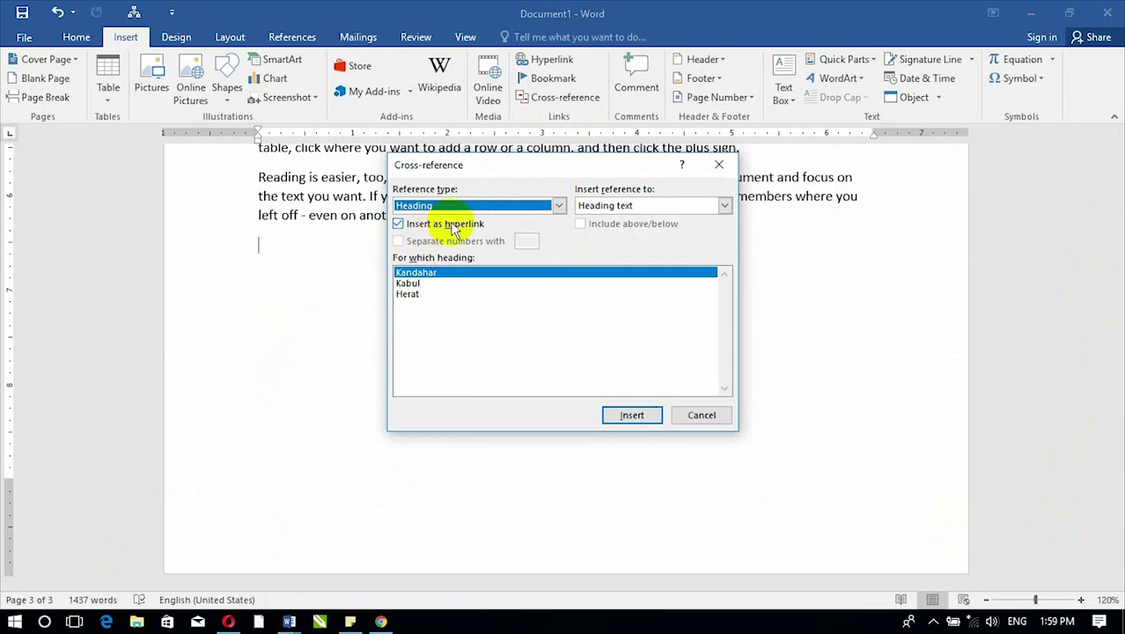
click(619, 420)
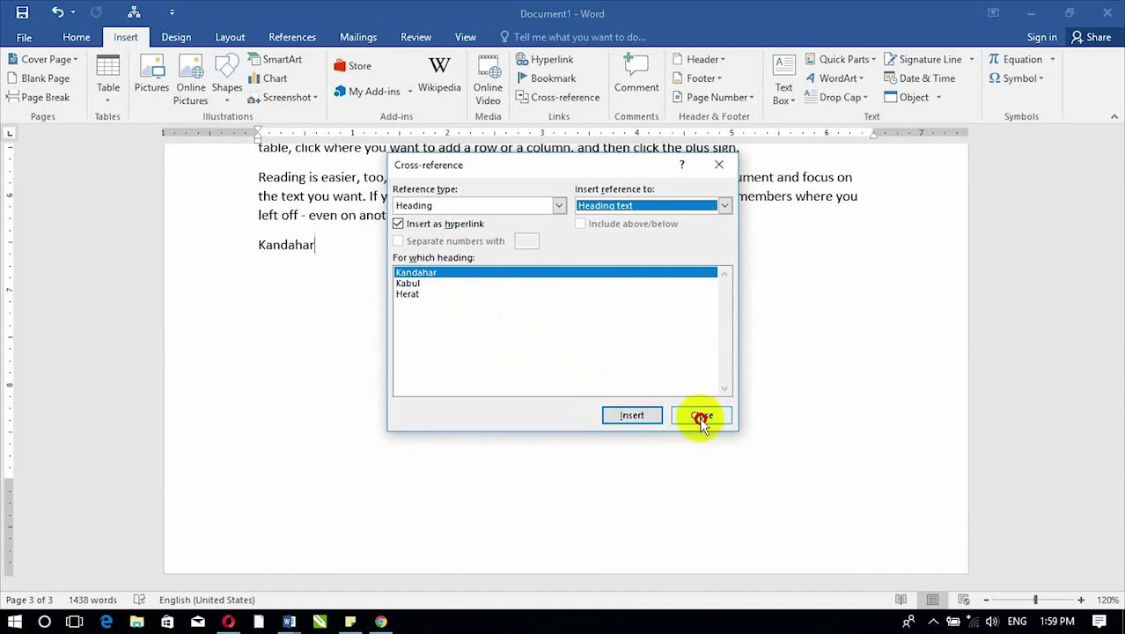
click(701, 414)
key(Return)
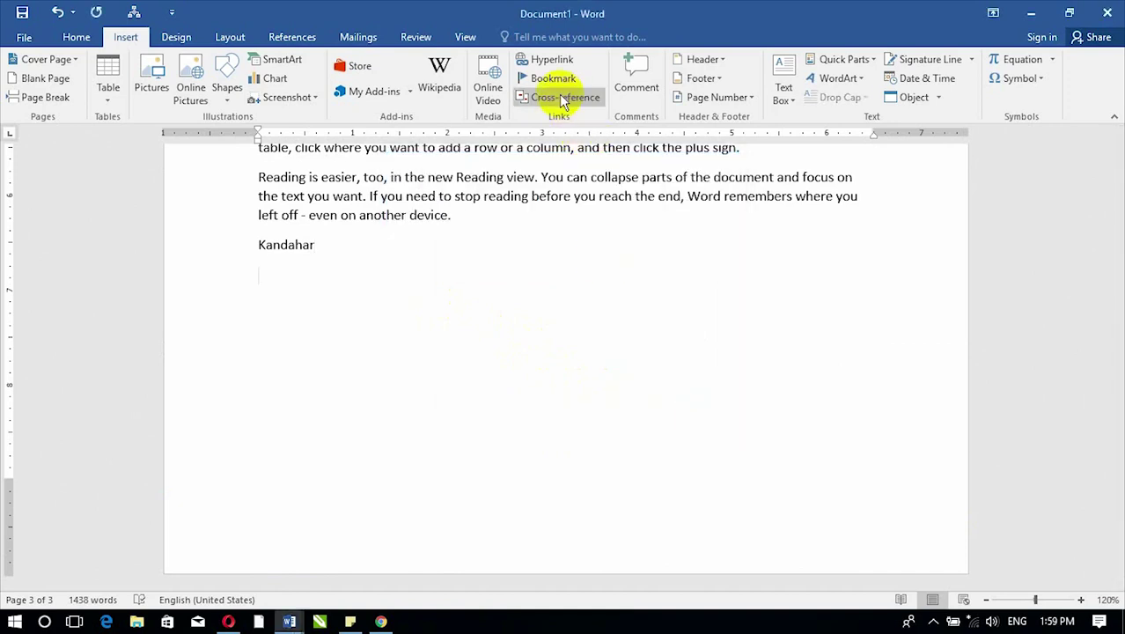
- Insert a heading cross-reference to Kabul on the next line
click(563, 98)
click(408, 284)
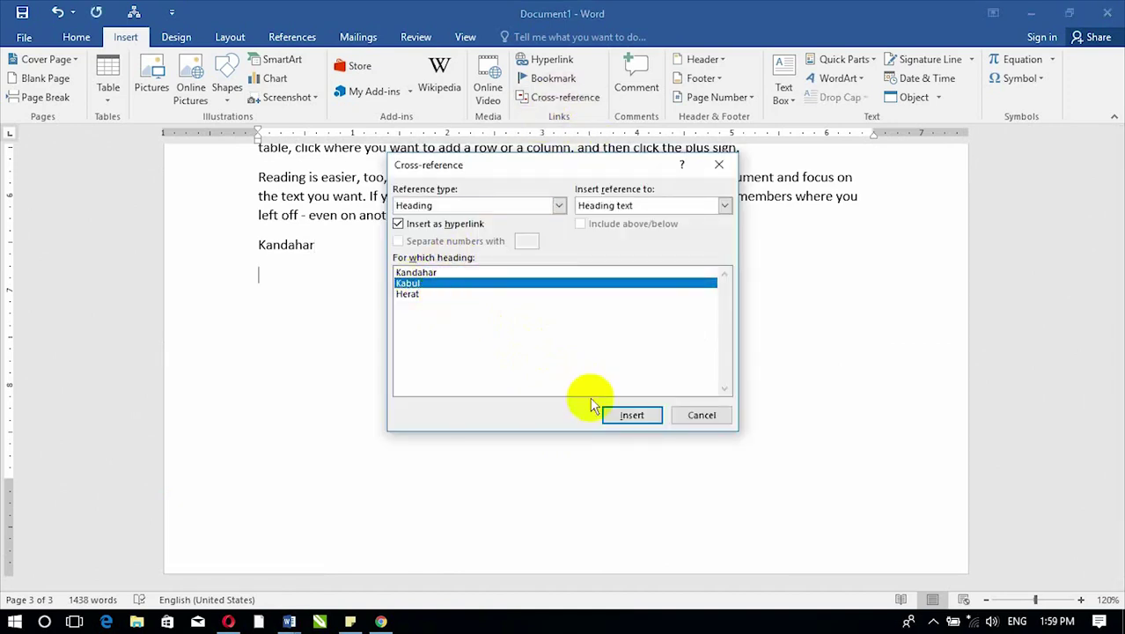
click(625, 414)
click(685, 422)
key(Return)
- Add the Herat heading cross-reference, then follow the Kandahar link to its heading
click(557, 98)
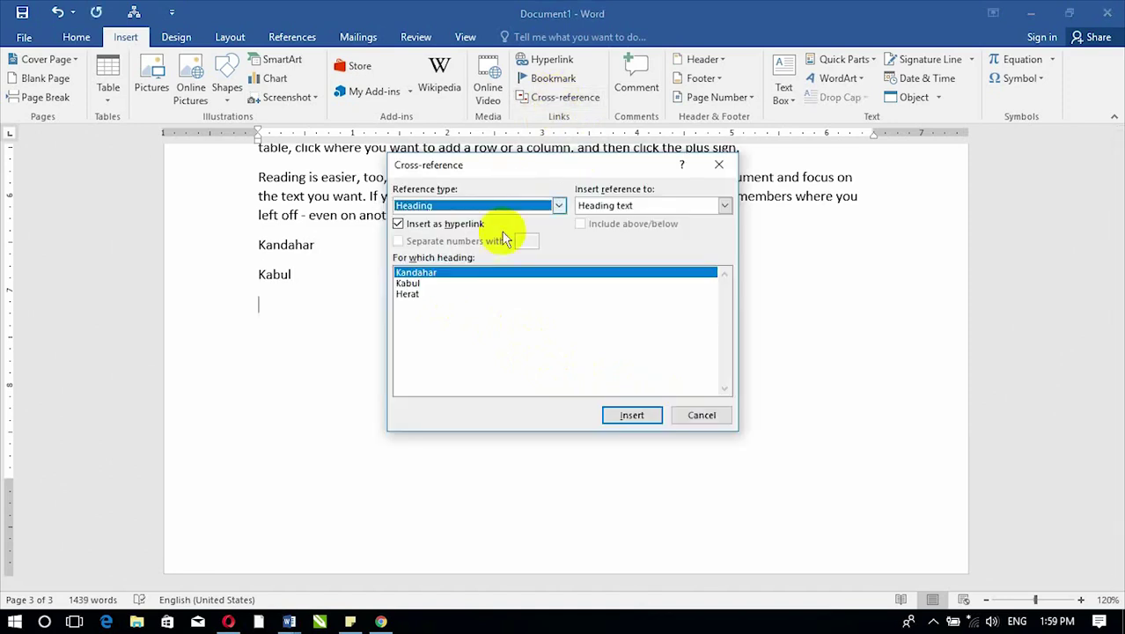
click(407, 294)
click(616, 413)
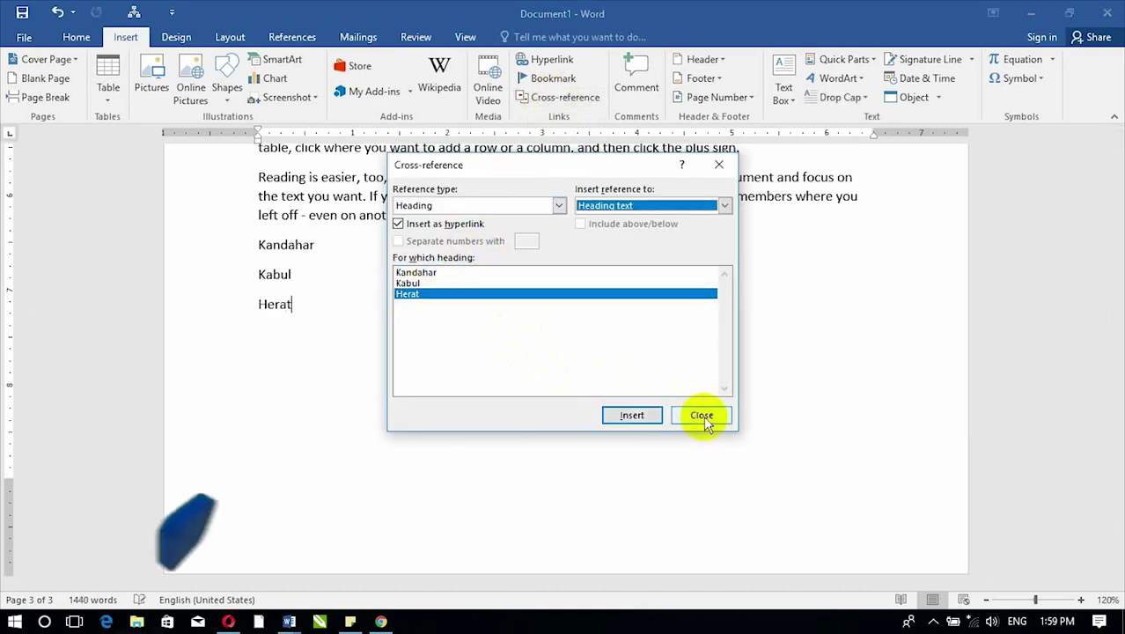
click(702, 414)
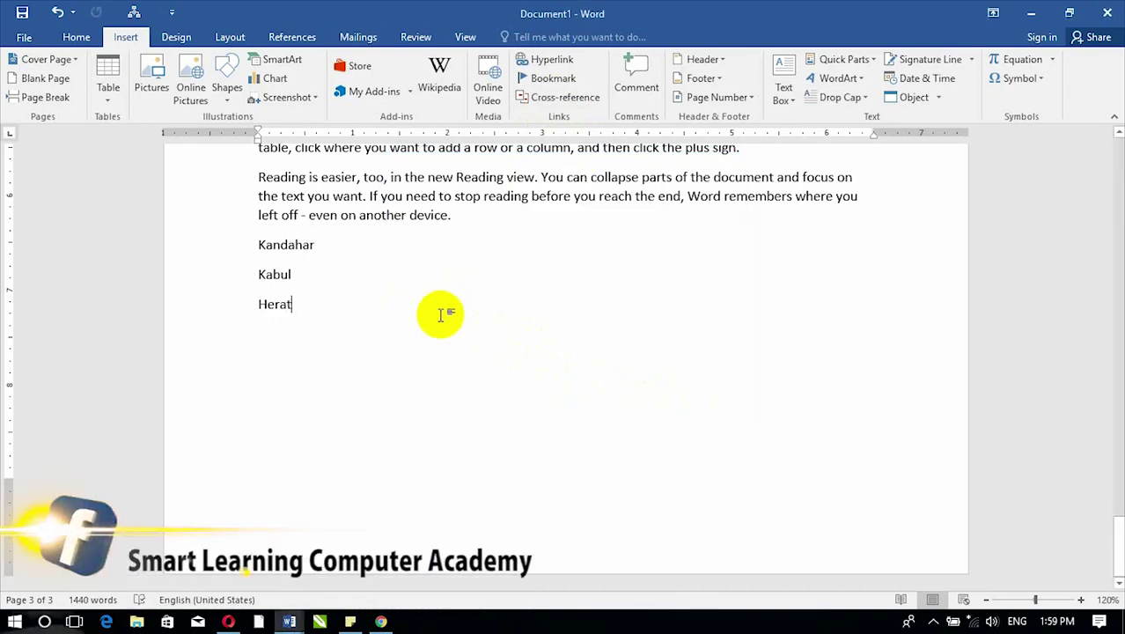
ctrl+click(299, 246)
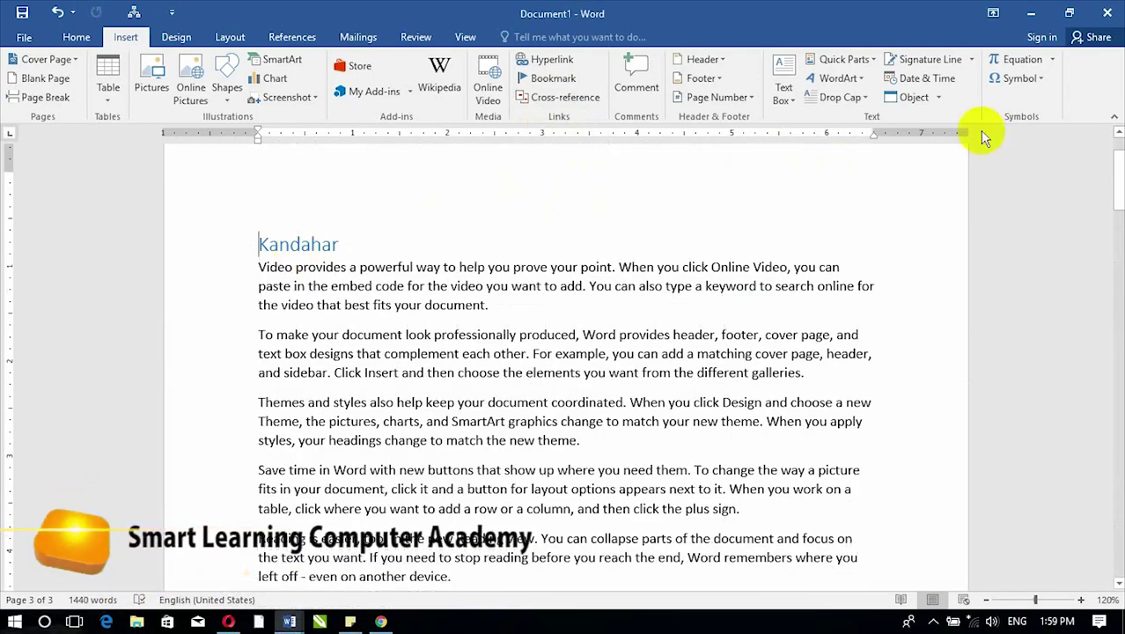
drag(1119, 193, 1118, 216)
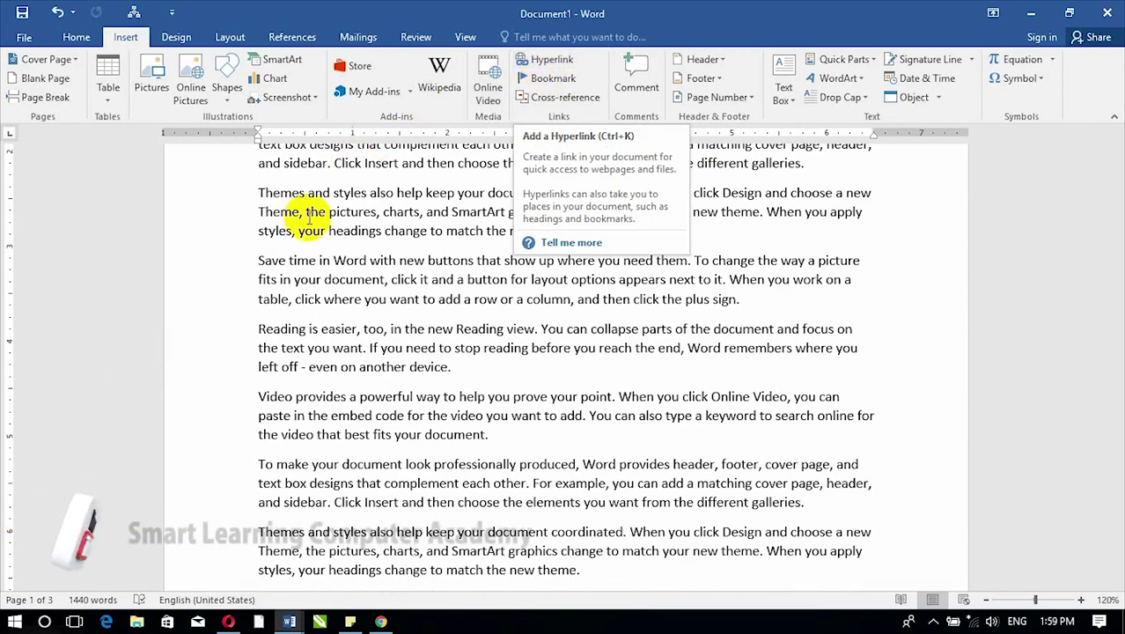
drag(258, 193, 302, 192)
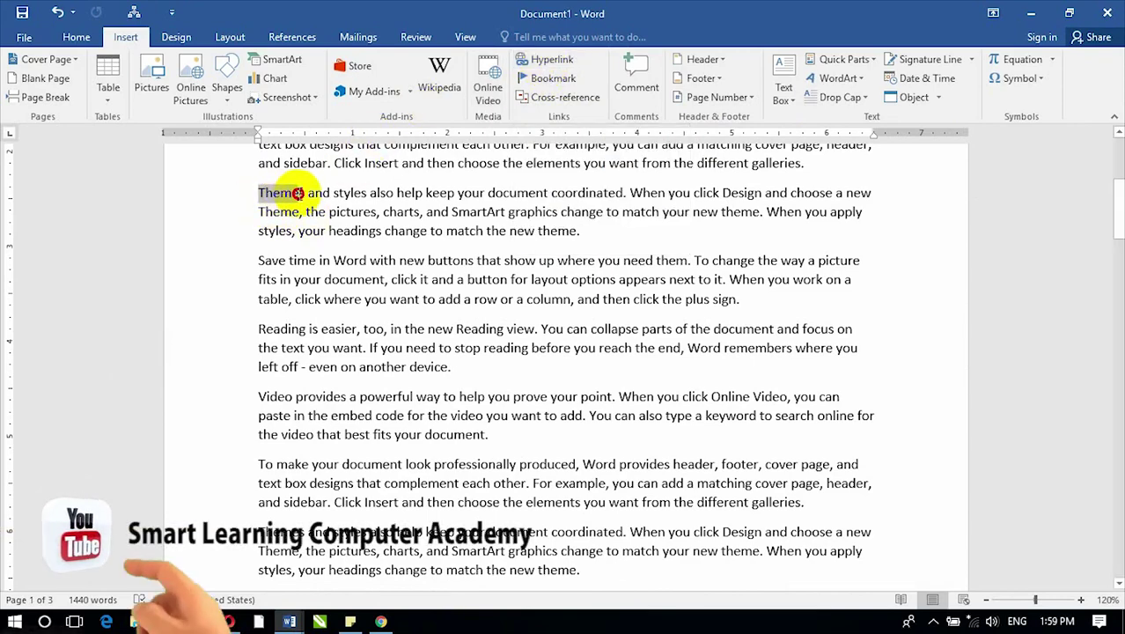
click(531, 61)
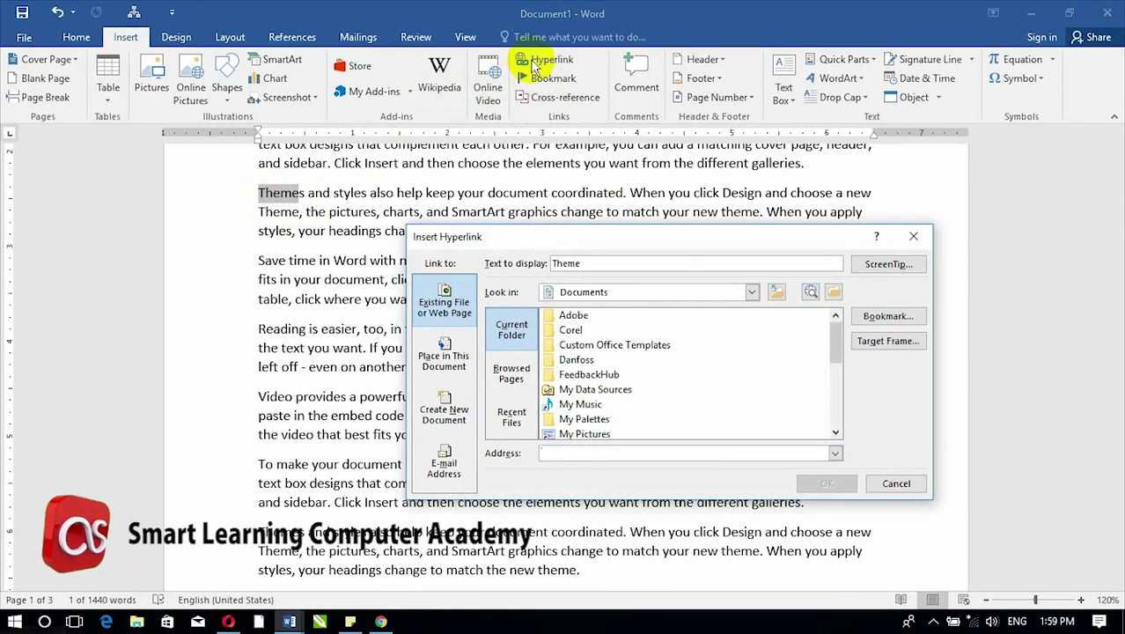
click(896, 484)
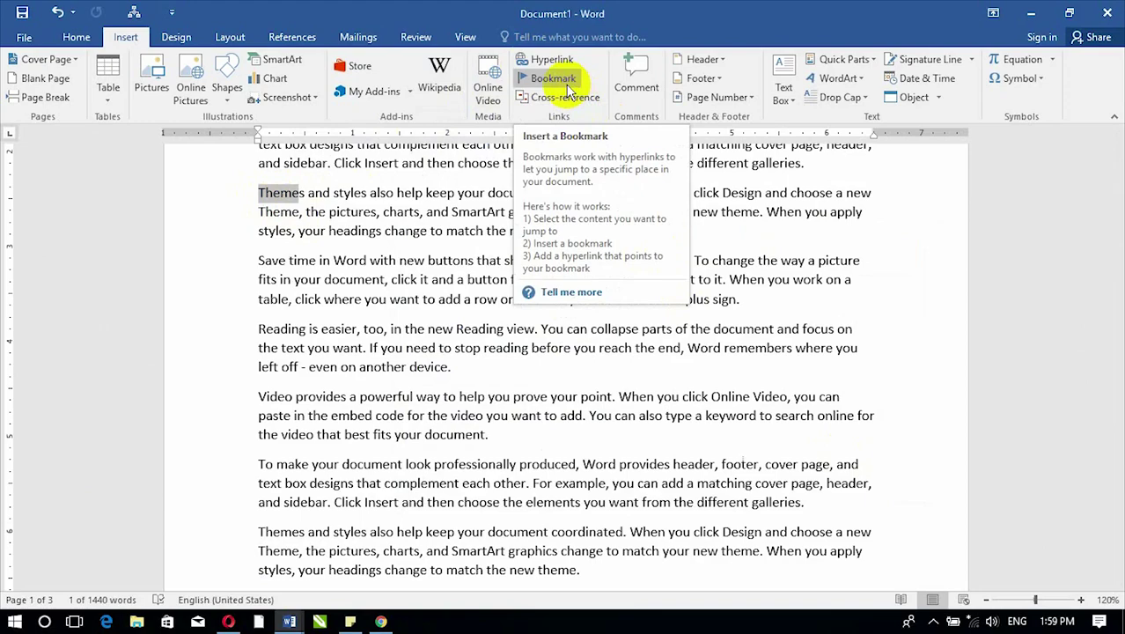
click(561, 97)
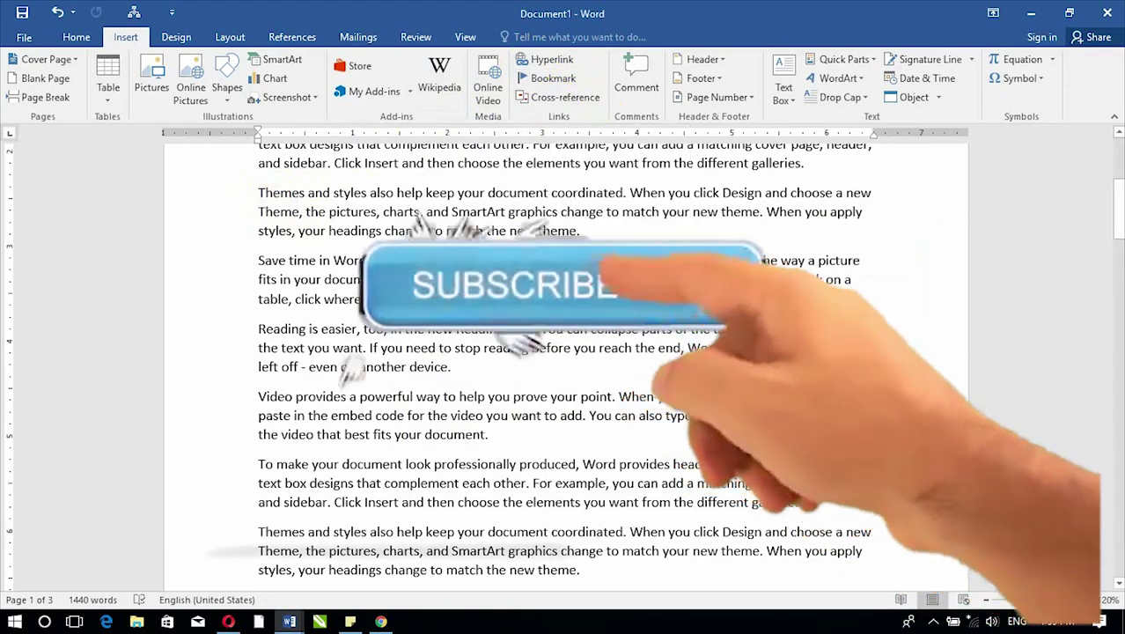